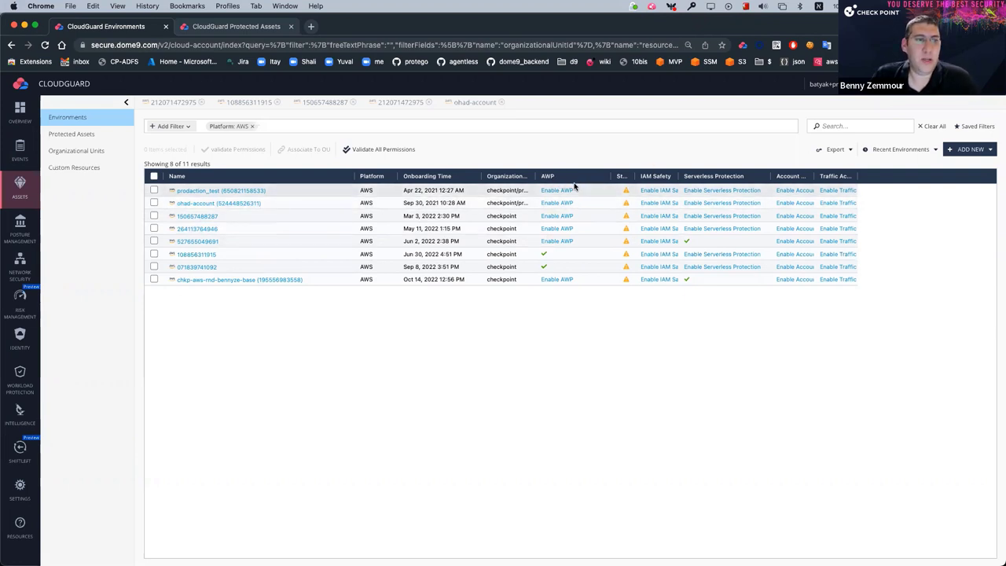
# - Start enabling AWP for the AWS environment onboarded May 11, 2022, and open its Create Cross Account Role link in the RND browser profile
pyautogui.click(560, 229)
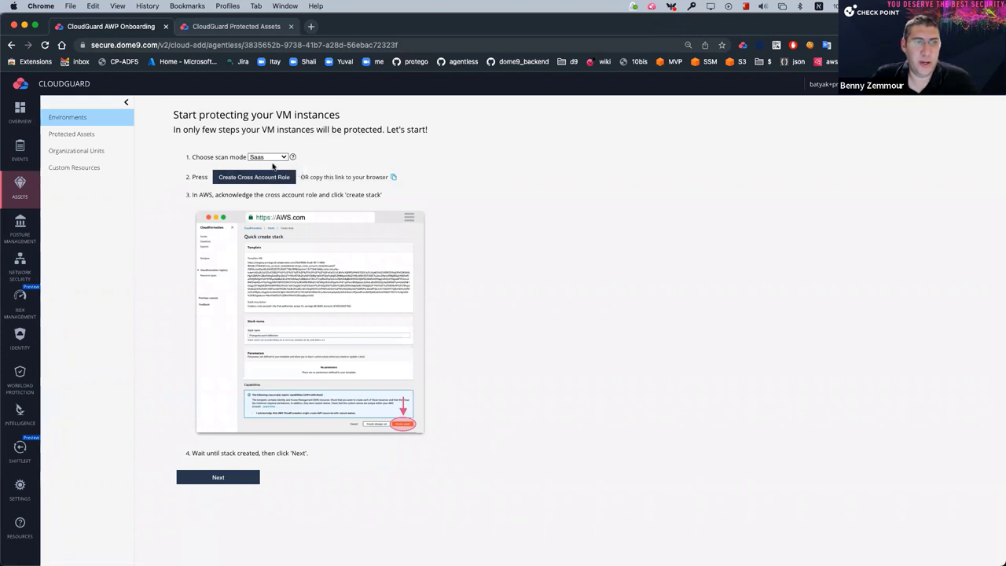
pyautogui.rightClick(285, 176)
pyautogui.moveTo(389, 214)
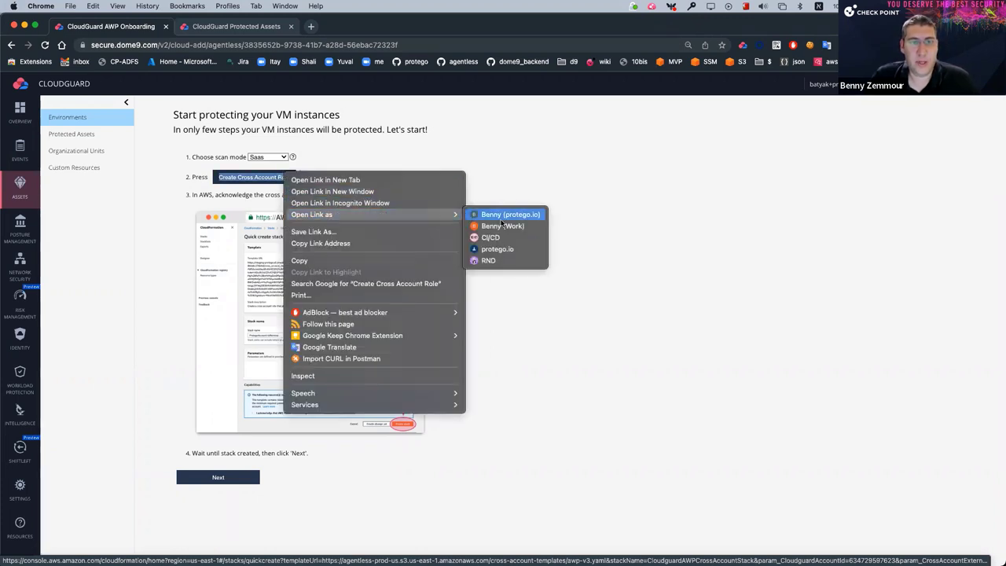
pyautogui.click(502, 261)
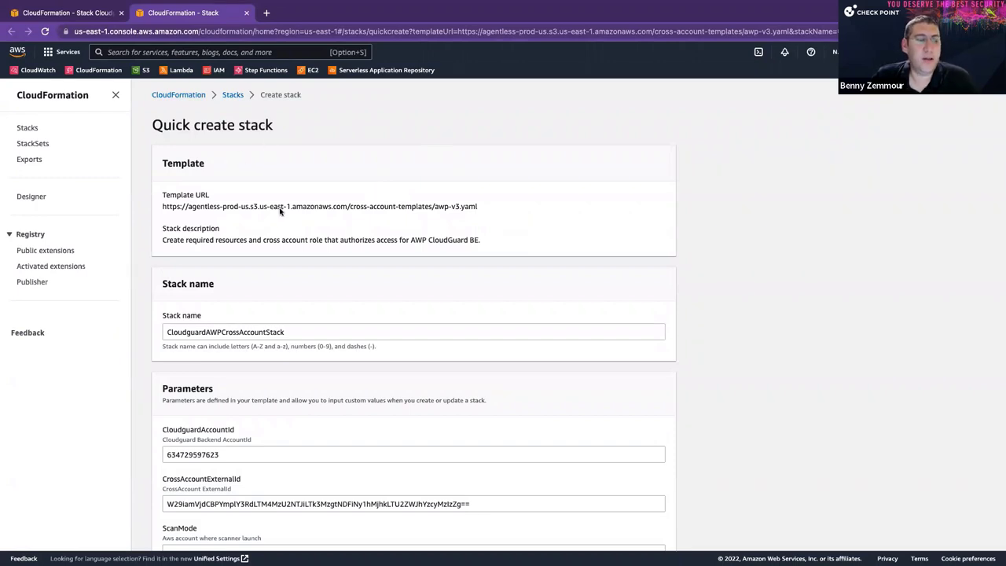
# - Open the stack's awp-v3.yaml template URL in a separate browser tab and examine its parameters, KMS key policy and Lambda role resources
pyautogui.scroll(-1, 290, 303)
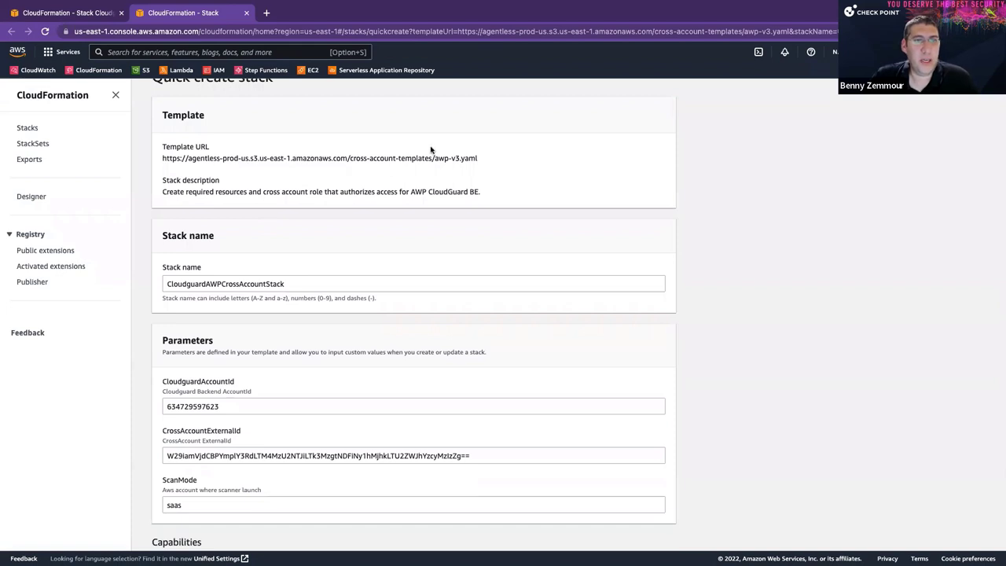
pyautogui.moveTo(302, 170); pyautogui.dragTo(161, 154)
pyautogui.hotkey('ctrl', 'c')
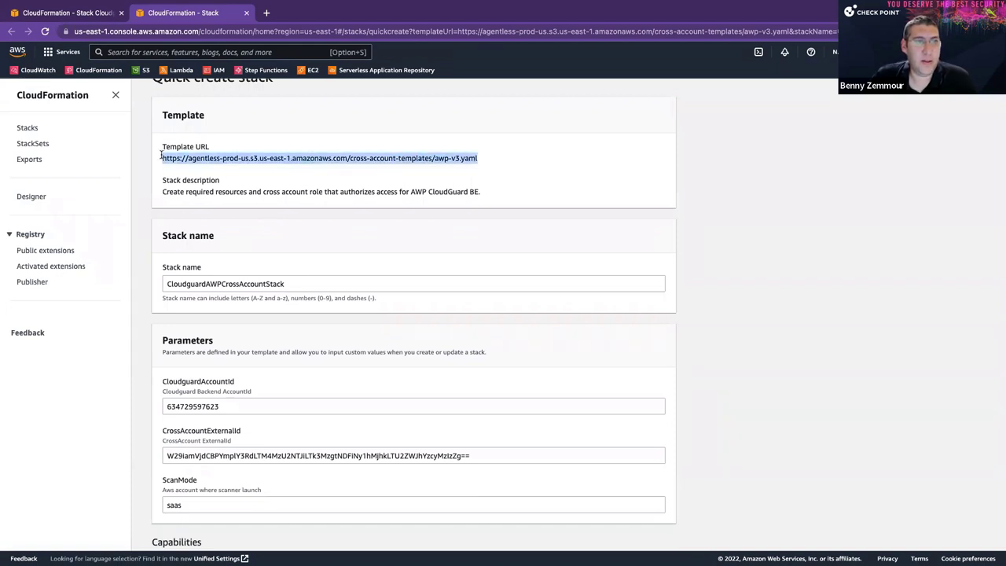
pyautogui.click(268, 13)
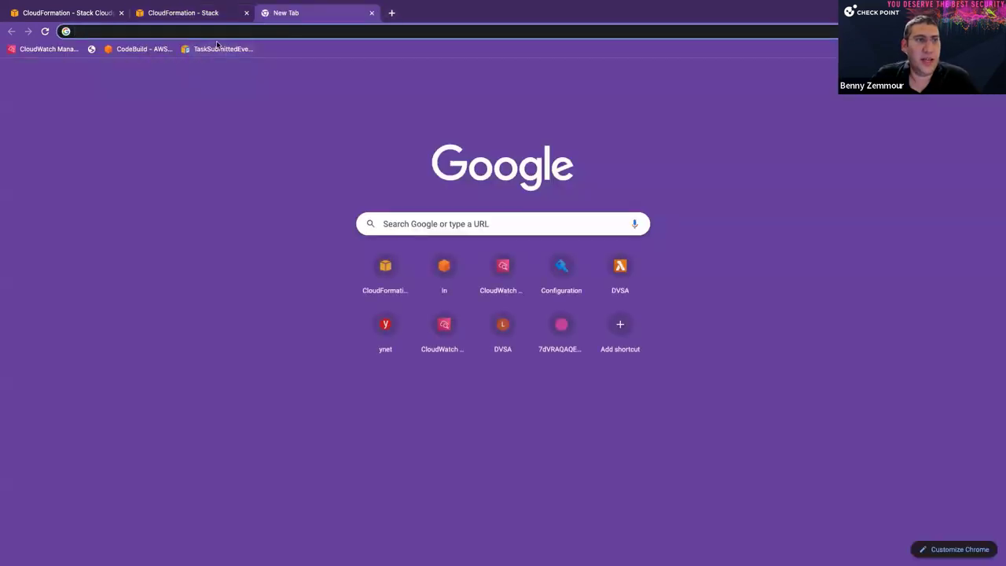
pyautogui.hotkey('ctrl', 'v')
pyautogui.press('Return')
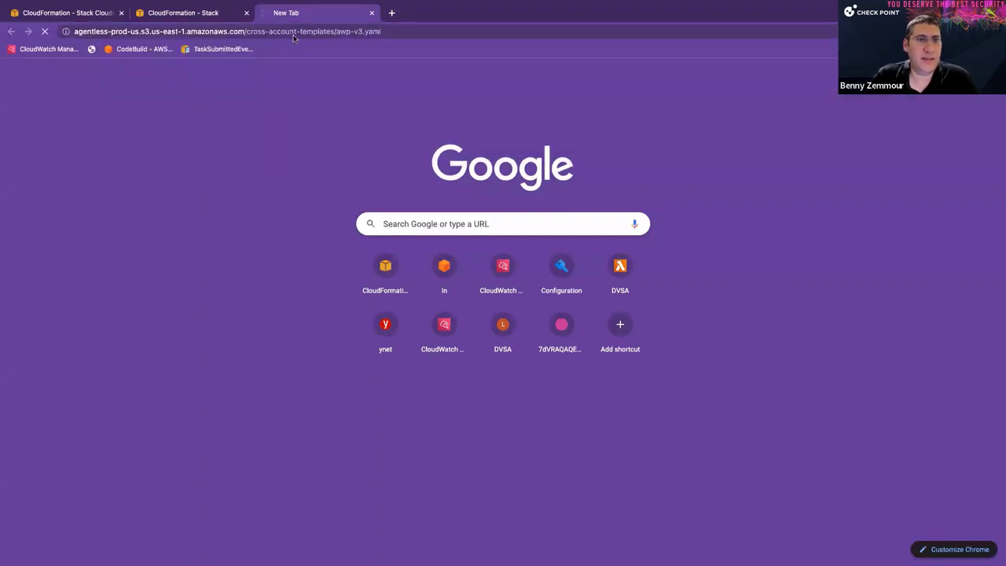
pyautogui.scroll(-3, 246, 236)
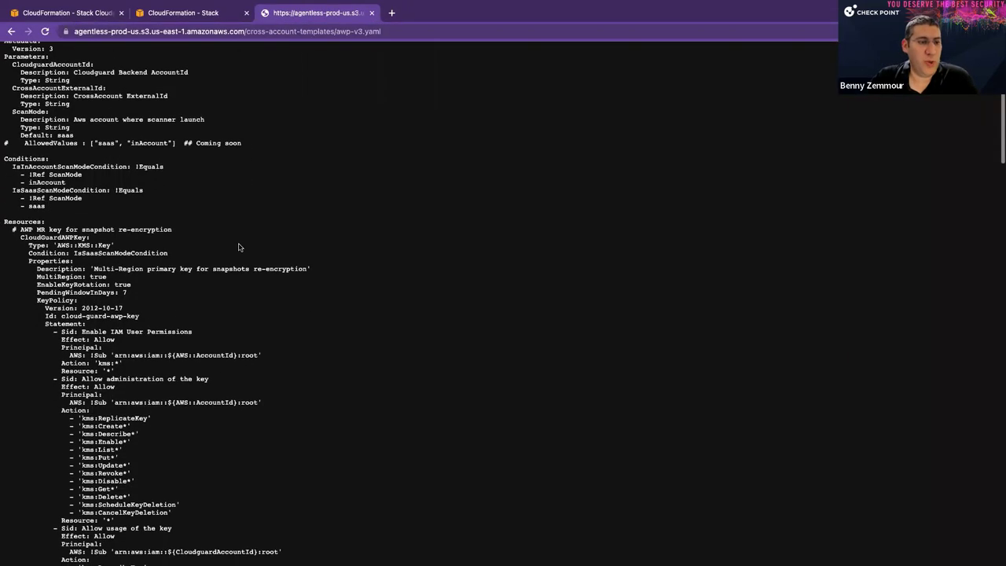
pyautogui.scroll(-10, 162, 348)
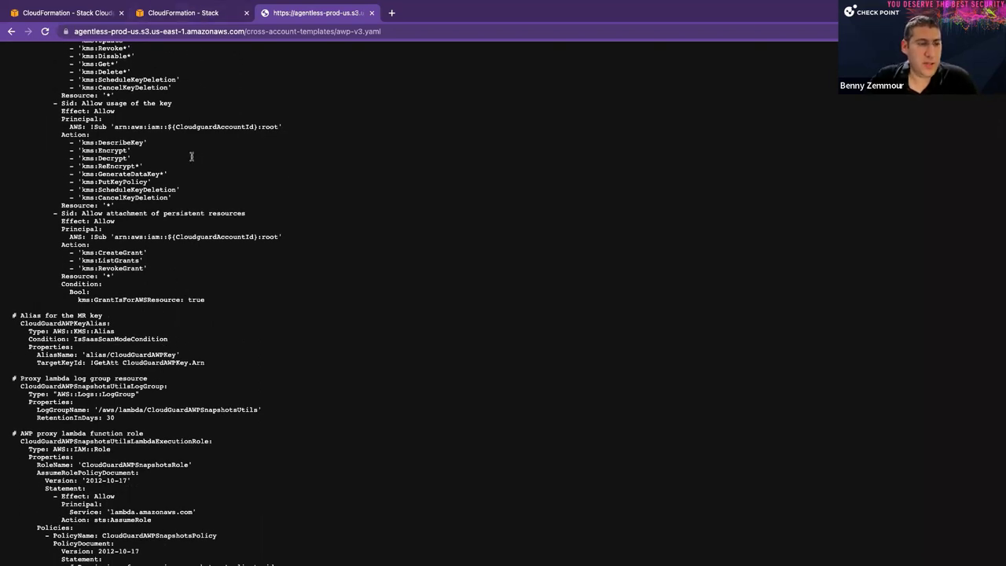
# - Return to the quick-create form, create CloudguardAWPCrossAccountStack with the prefilled parameters, and refresh its event list
pyautogui.click(197, 14)
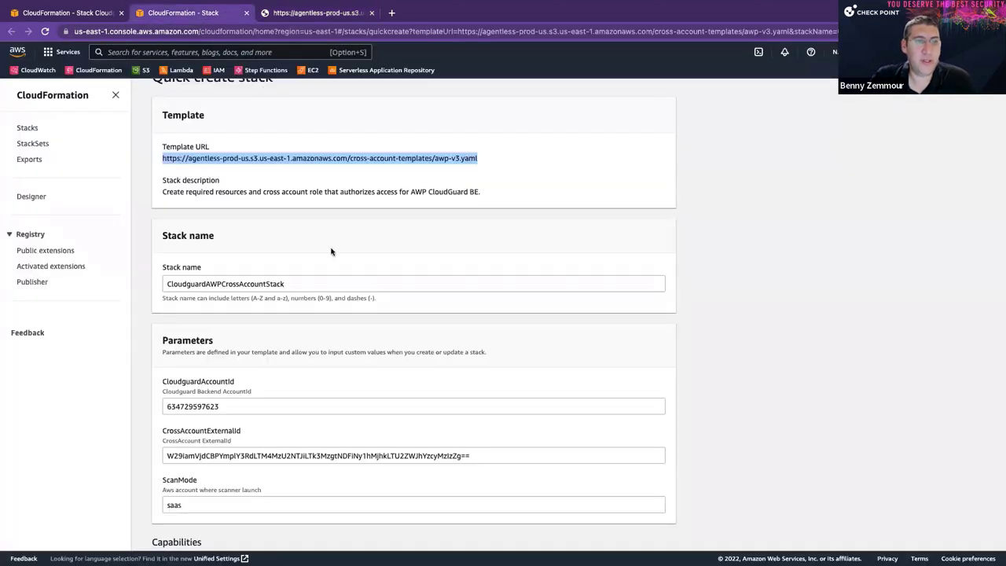
pyautogui.scroll(-2, 330, 252)
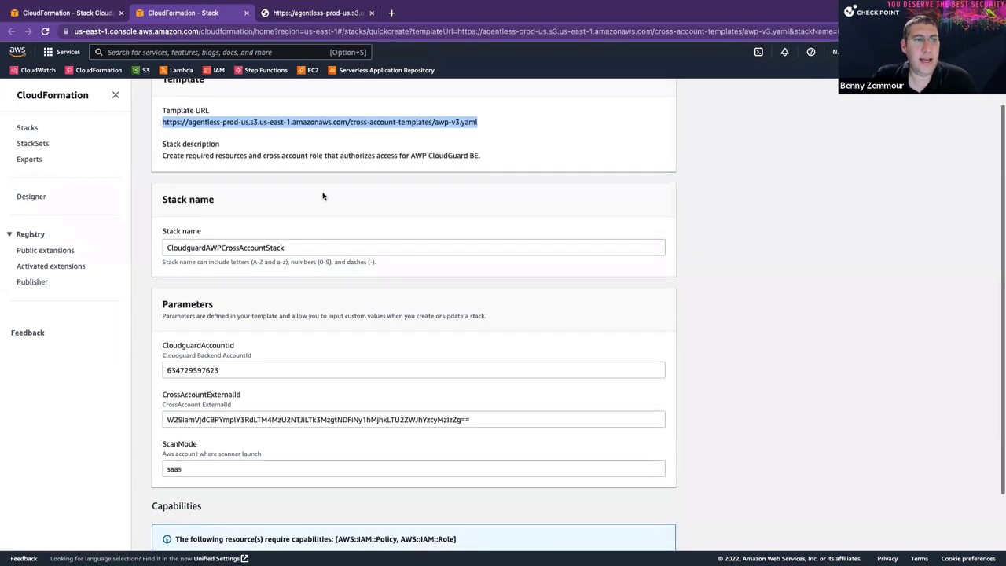
pyautogui.scroll(-3, 184, 231)
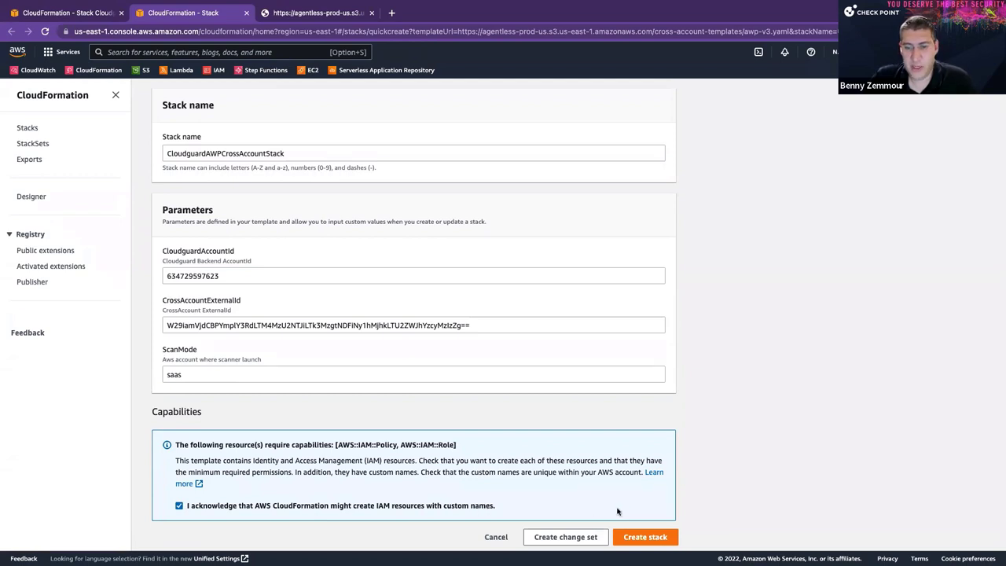
pyautogui.click(649, 540)
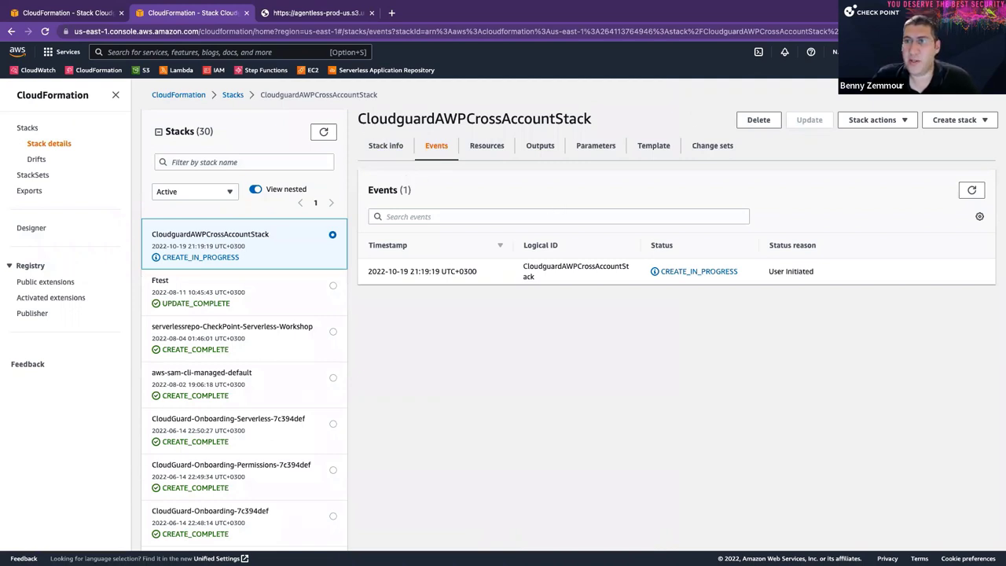
pyautogui.click(973, 192)
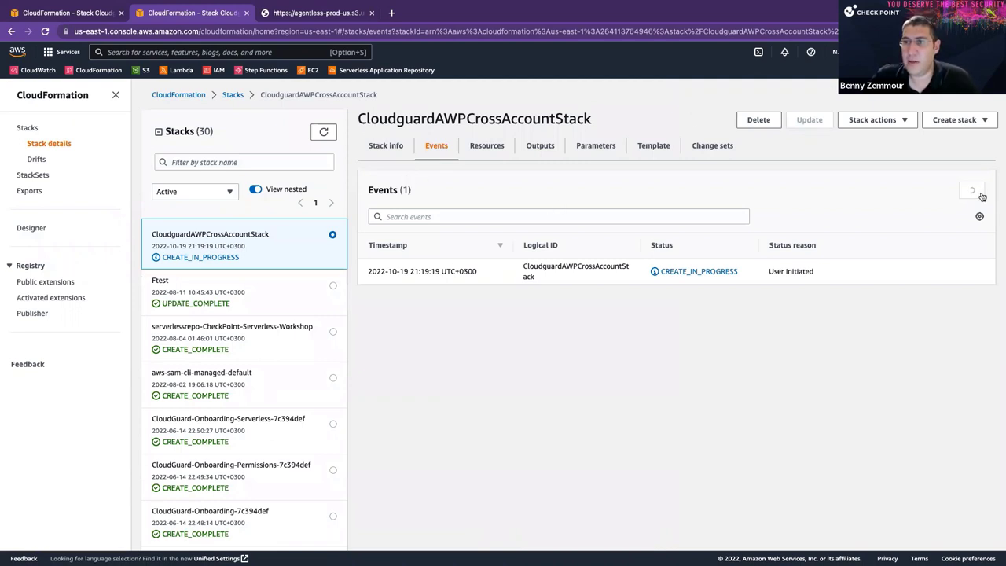
pyautogui.click(977, 197)
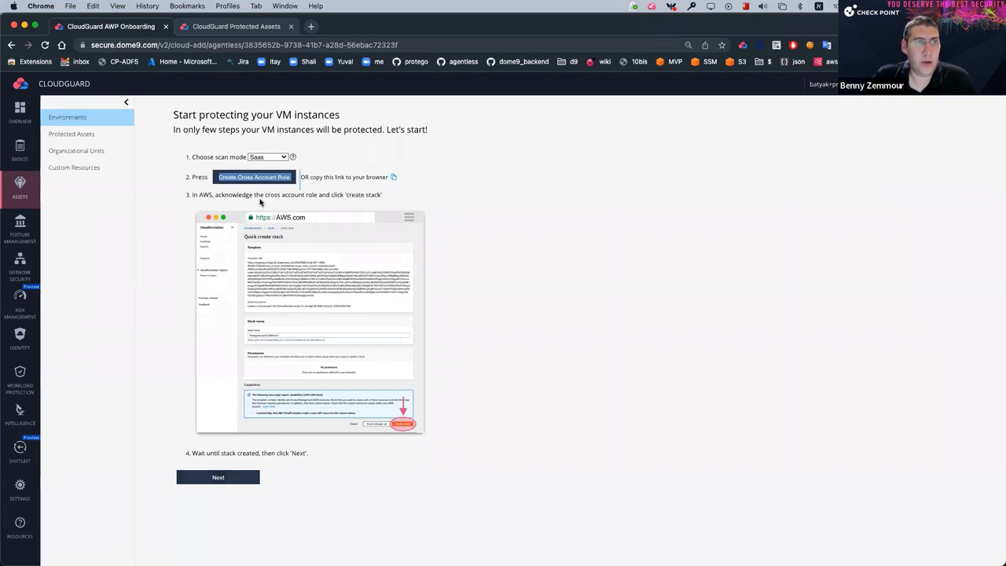
# - Switch to CloudGuard's protected assets and open the vulnerabilities of the EC2 instance named test
pyautogui.click(228, 29)
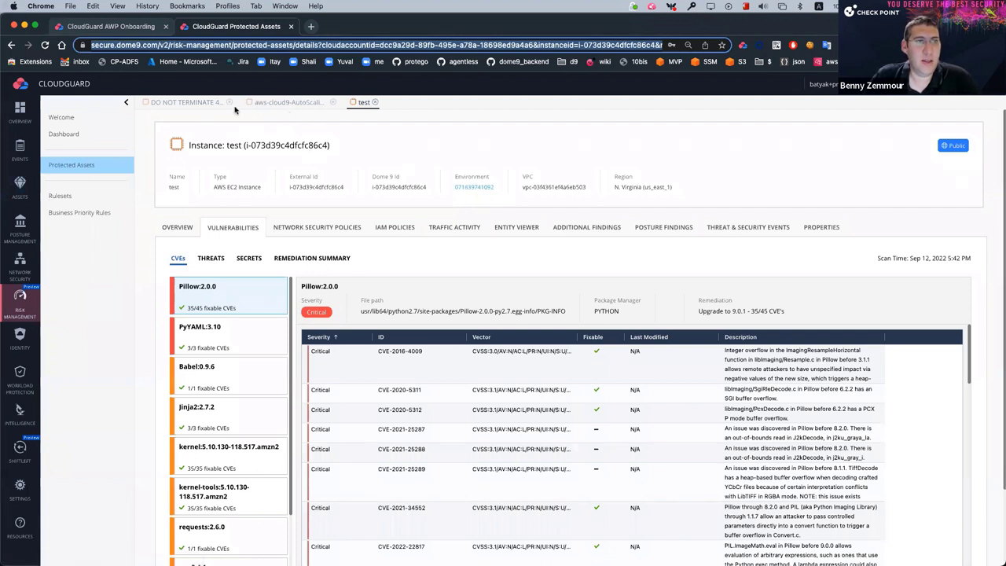
pyautogui.click(73, 165)
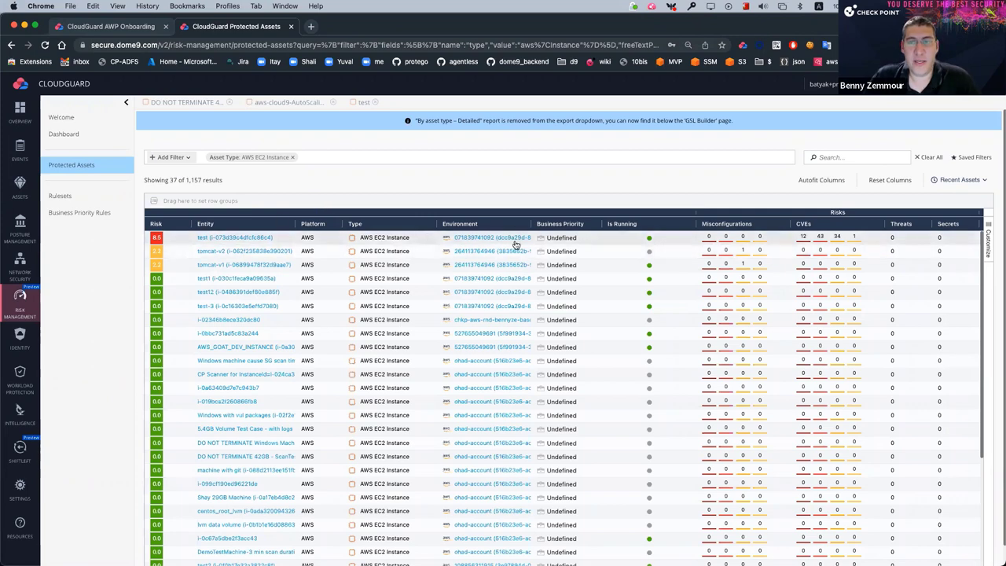
pyautogui.click(234, 238)
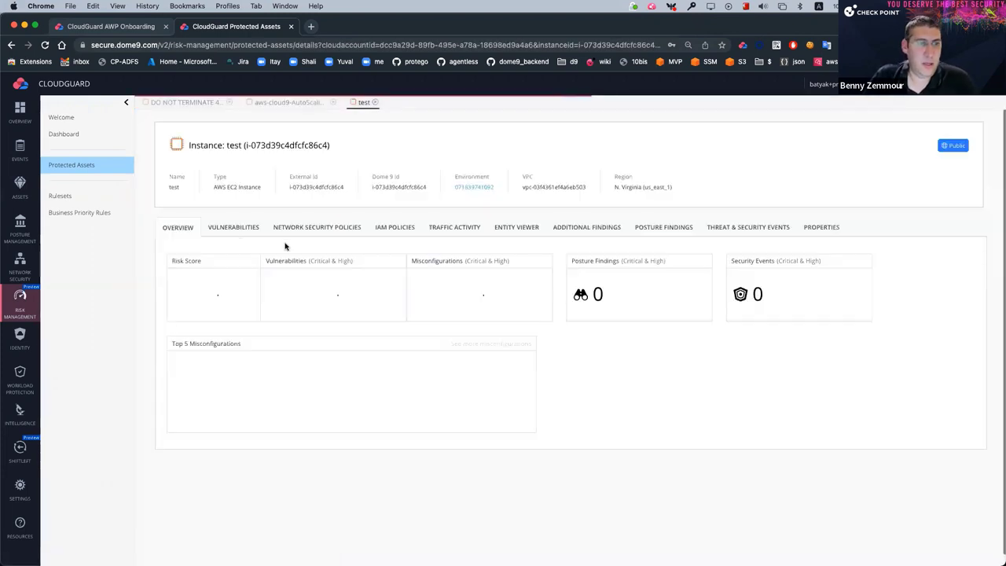
pyautogui.click(247, 230)
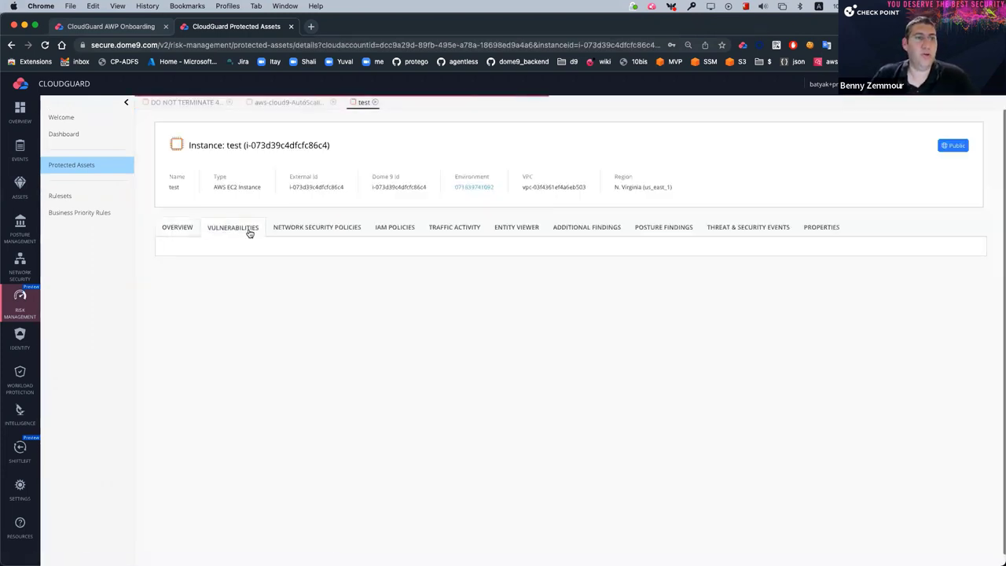
# - Examine the Pillow:2.0.0 CVEs, including their severity, fixability and recommended remediation
pyautogui.scroll(-1, 354, 259)
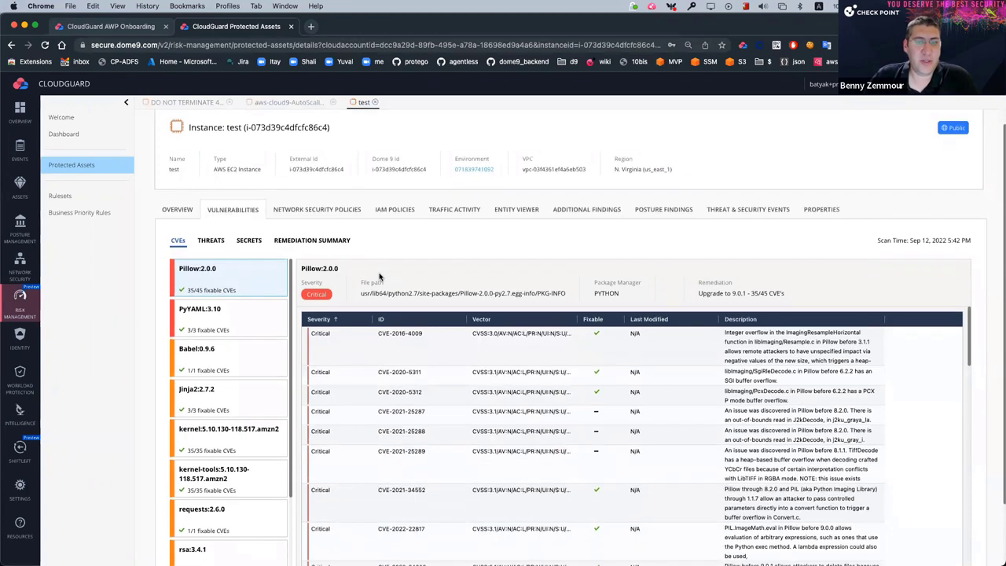
pyautogui.scroll(-2, 379, 276)
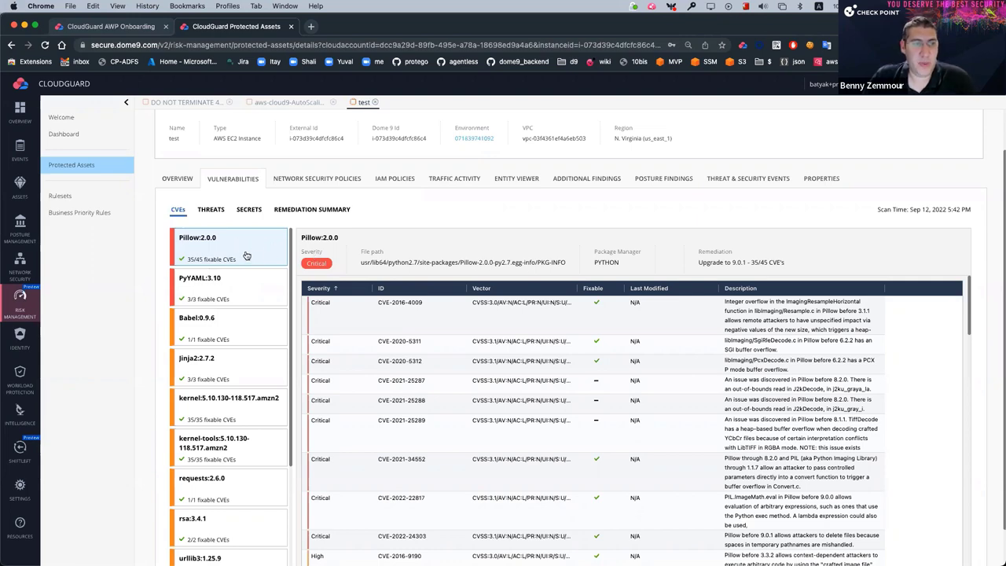
pyautogui.scroll(-3, 612, 353)
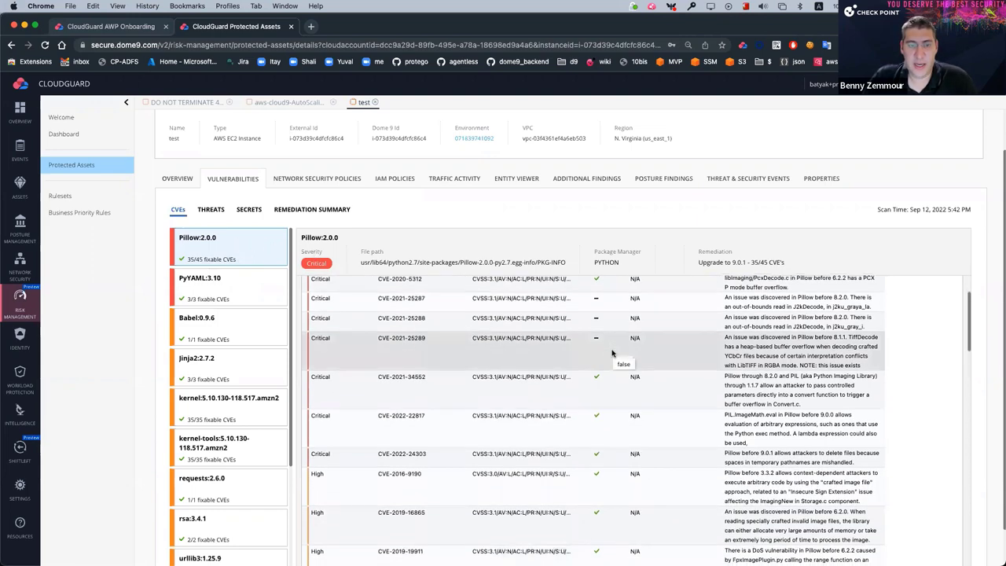
pyautogui.scroll(3, 464, 423)
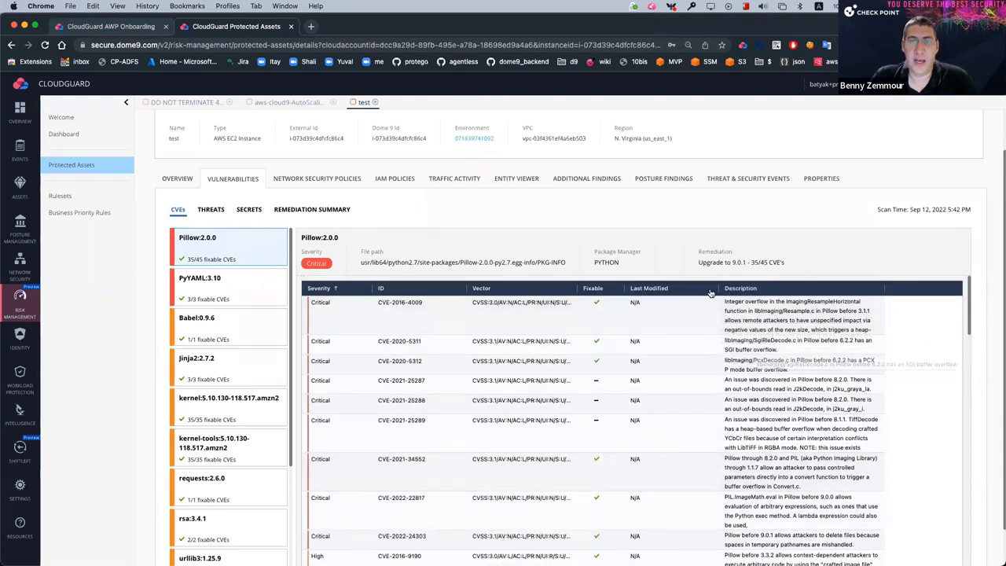
pyautogui.moveTo(699, 263); pyautogui.dragTo(741, 266)
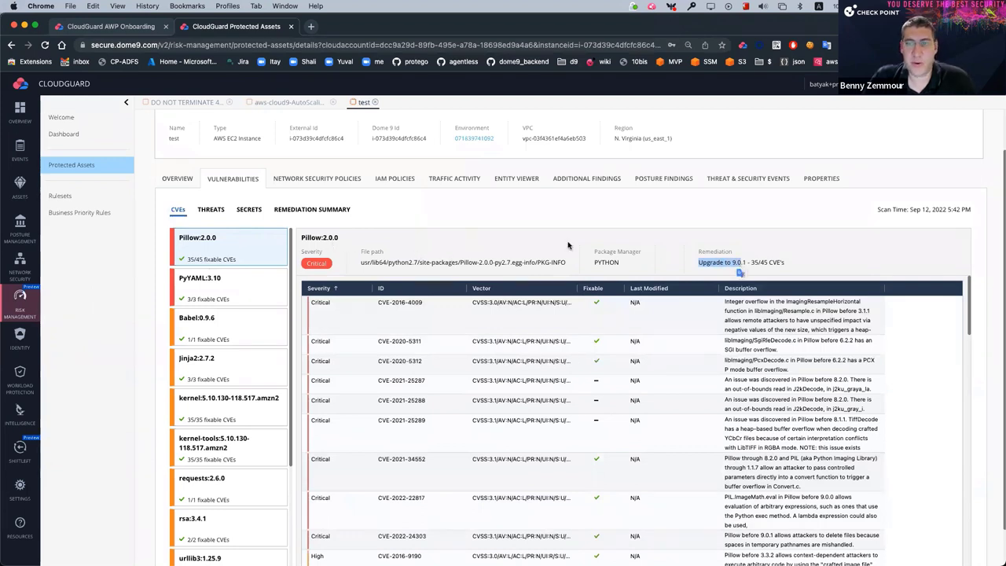
pyautogui.click(728, 272)
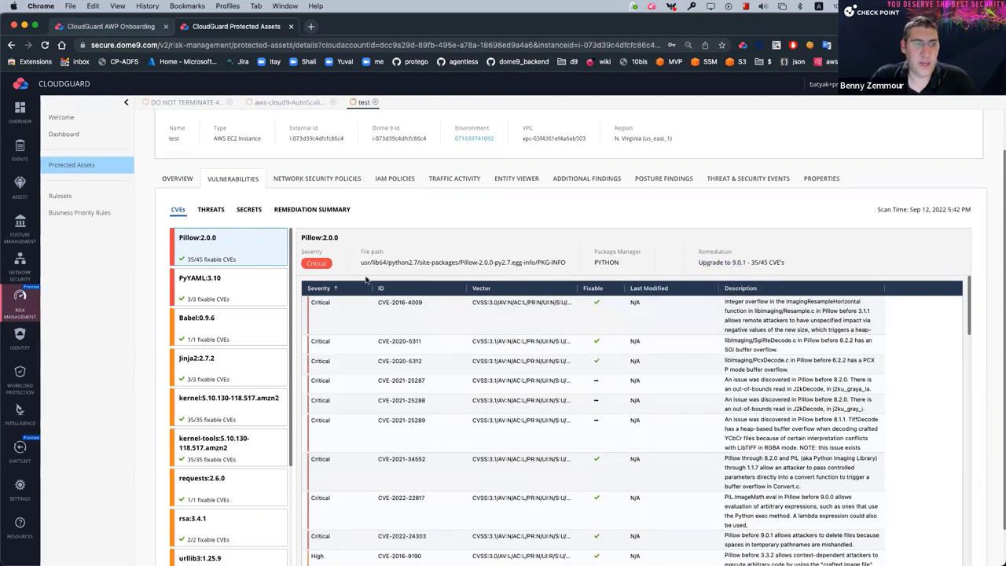
# - Review the CVE details, file paths and remediation for the PyYAML:3.10, Babel:0.9.6 and Jinja2:2.7.2 packages
pyautogui.scroll(-1, 223, 376)
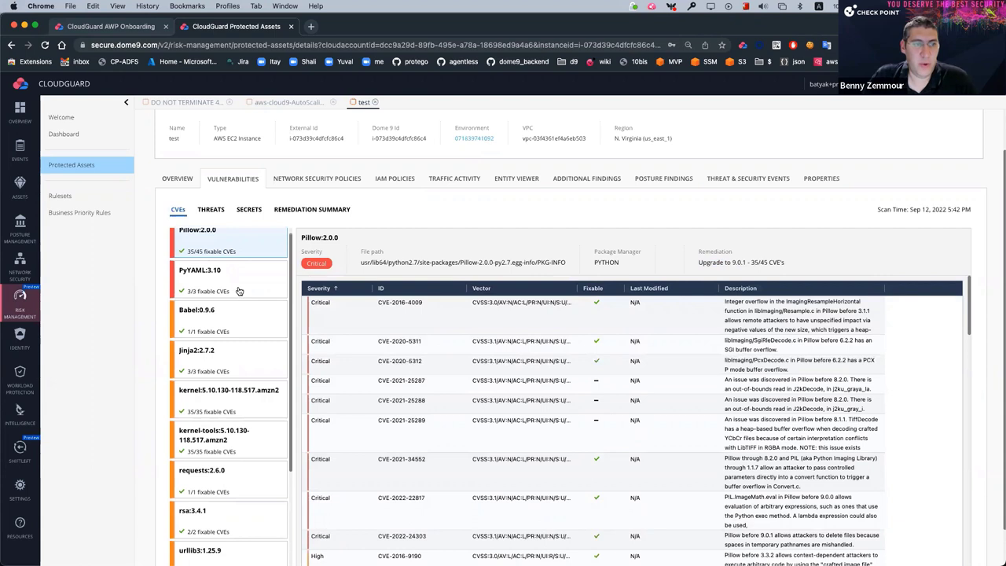
pyautogui.click(241, 291)
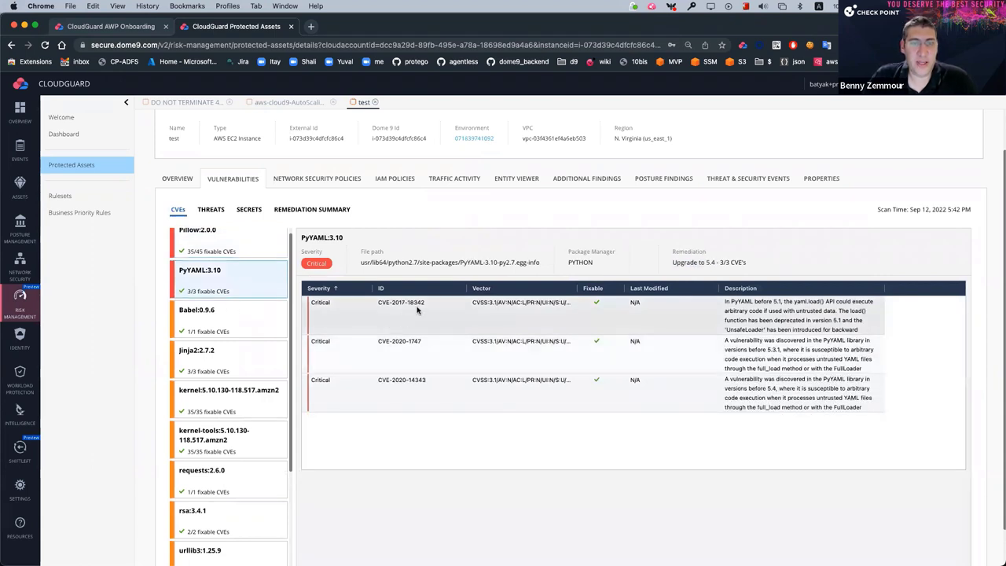
pyautogui.moveTo(360, 265); pyautogui.dragTo(465, 267)
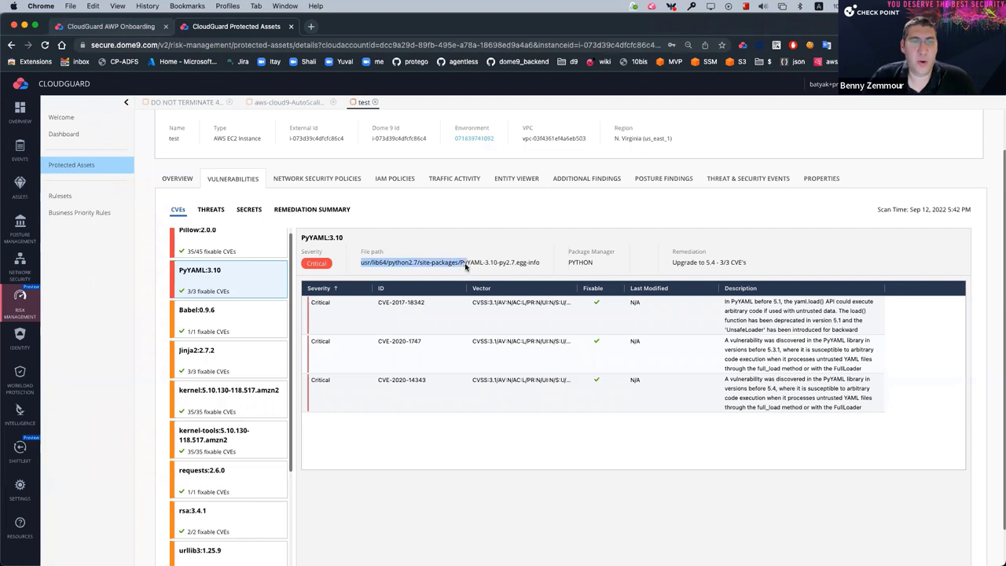
pyautogui.moveTo(485, 263); pyautogui.dragTo(571, 264)
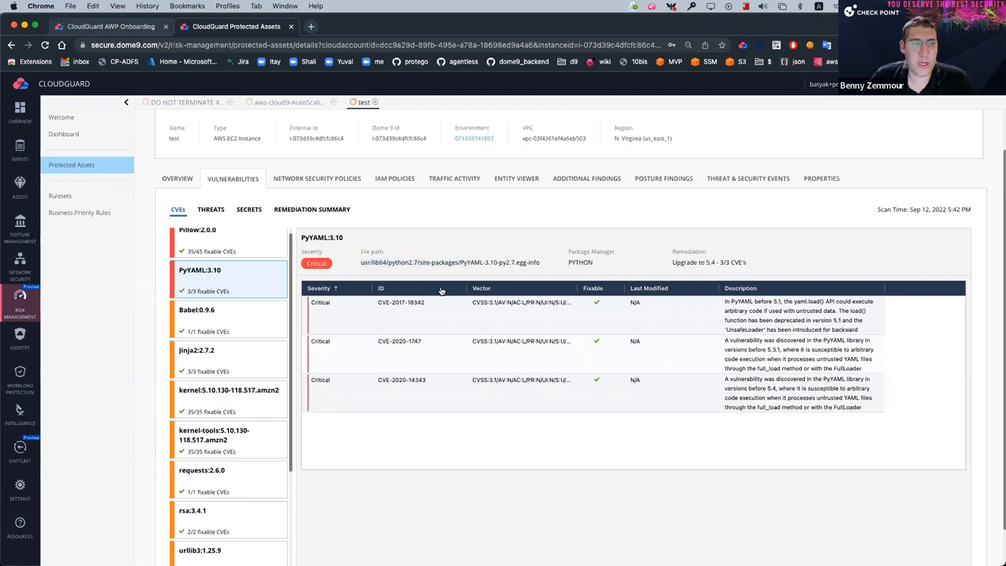
pyautogui.click(258, 323)
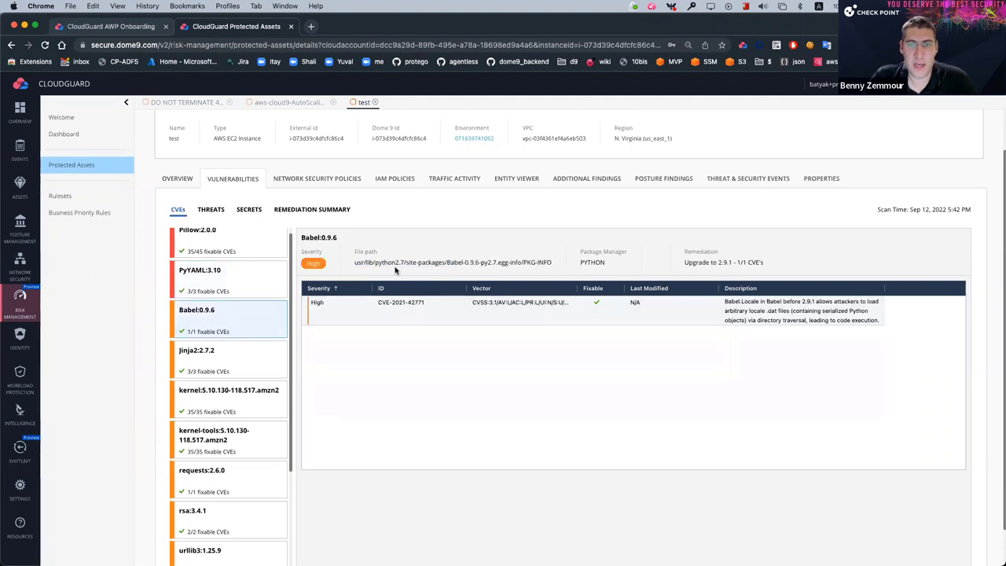
pyautogui.click(219, 369)
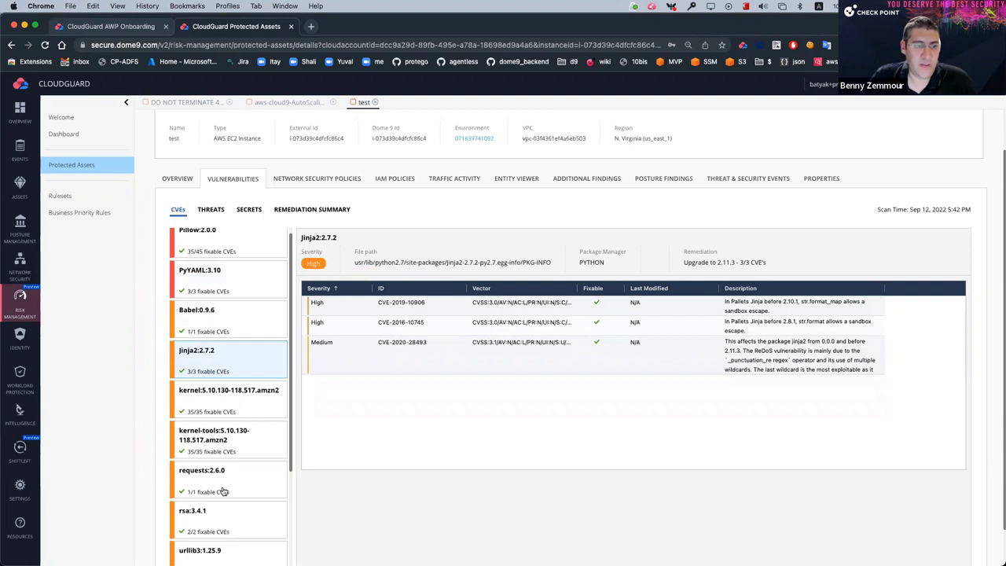
pyautogui.scroll(-2, 225, 497)
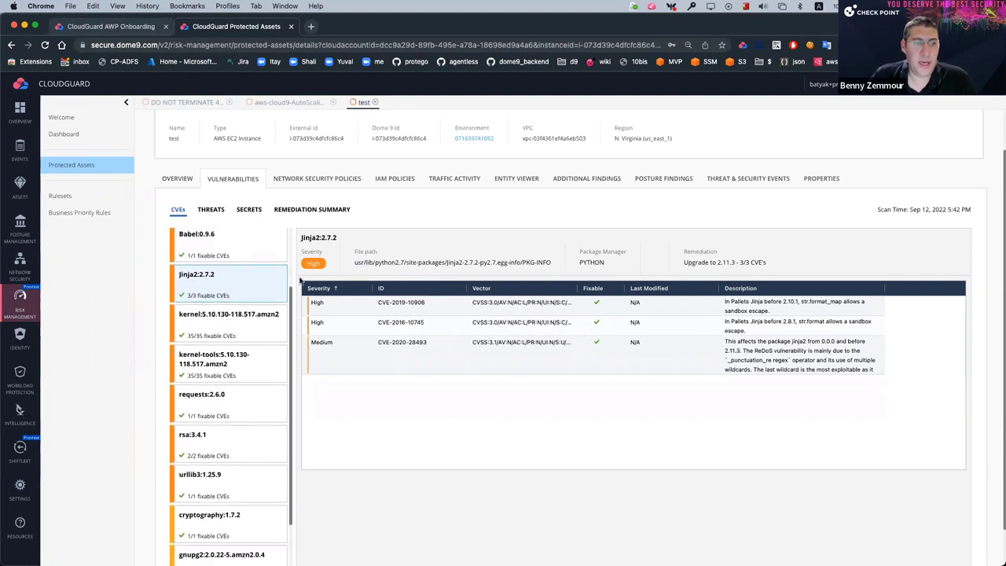
# - Review the test instance's remediation summary, checking the recommended package upgrades and file paths
pyautogui.click(301, 212)
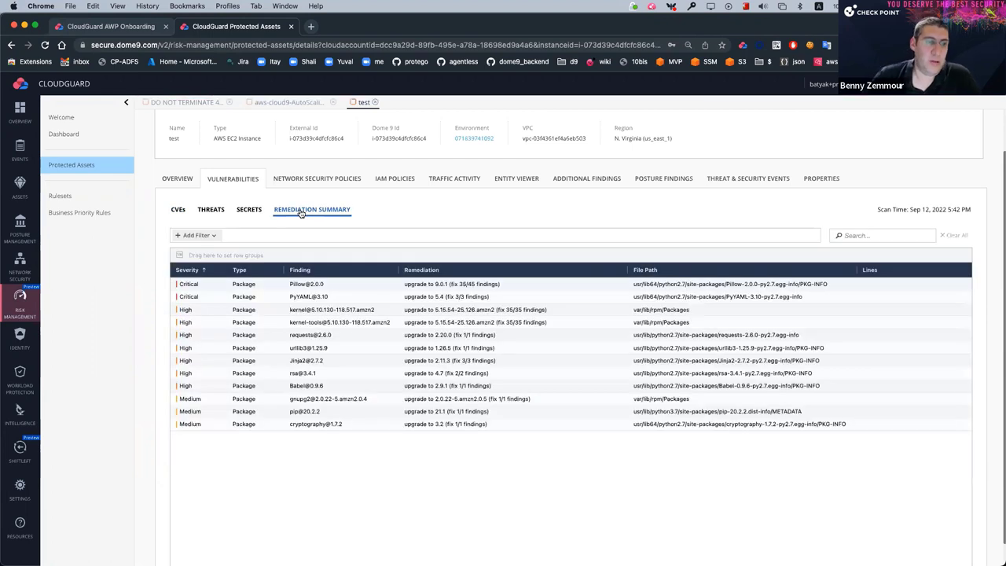
pyautogui.scroll(-1, 371, 346)
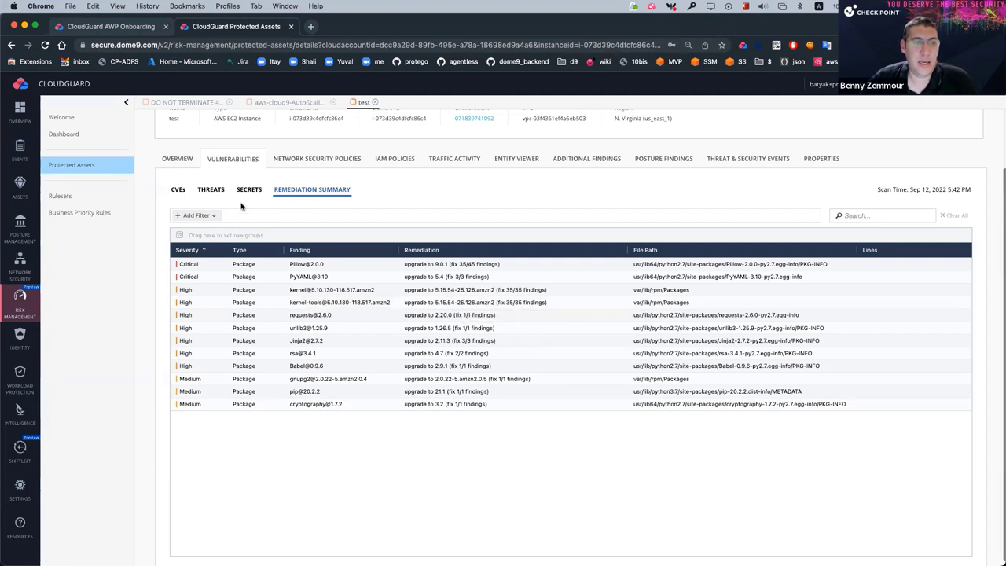
pyautogui.scroll(1, 241, 206)
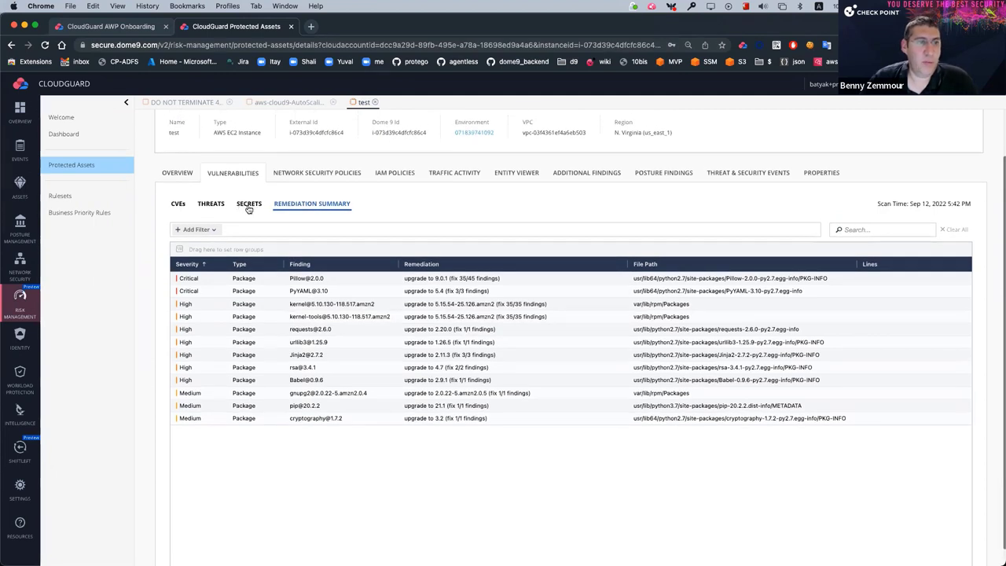
# - Check the test instance's secrets and threats findings, and look through its list of packages with CVEs
pyautogui.click(249, 206)
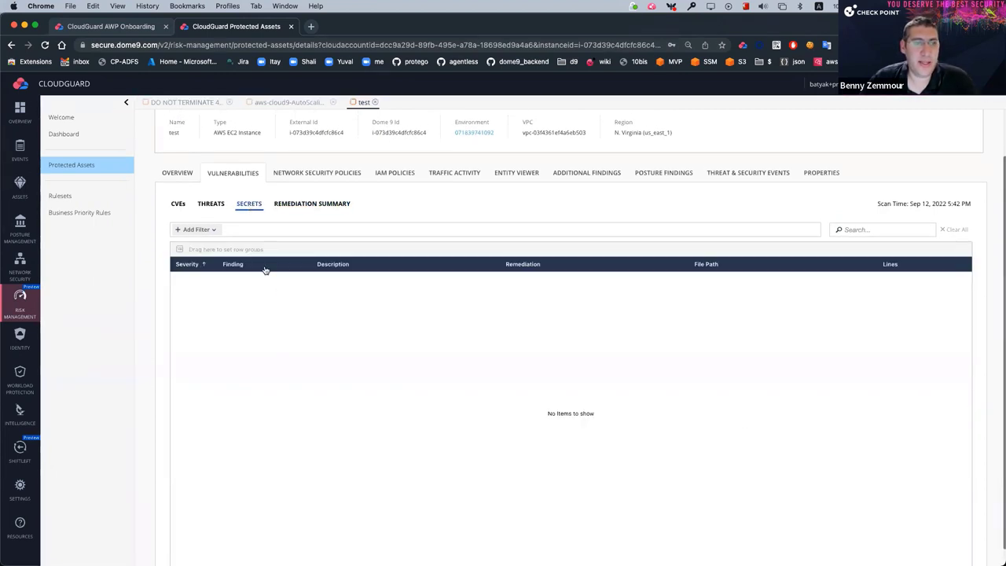
pyautogui.click(213, 205)
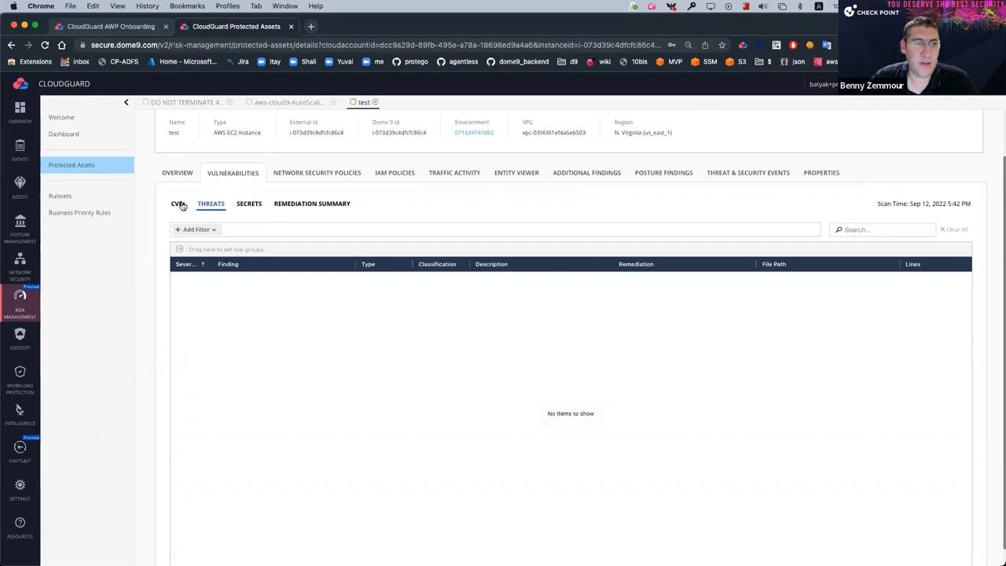
pyautogui.click(179, 204)
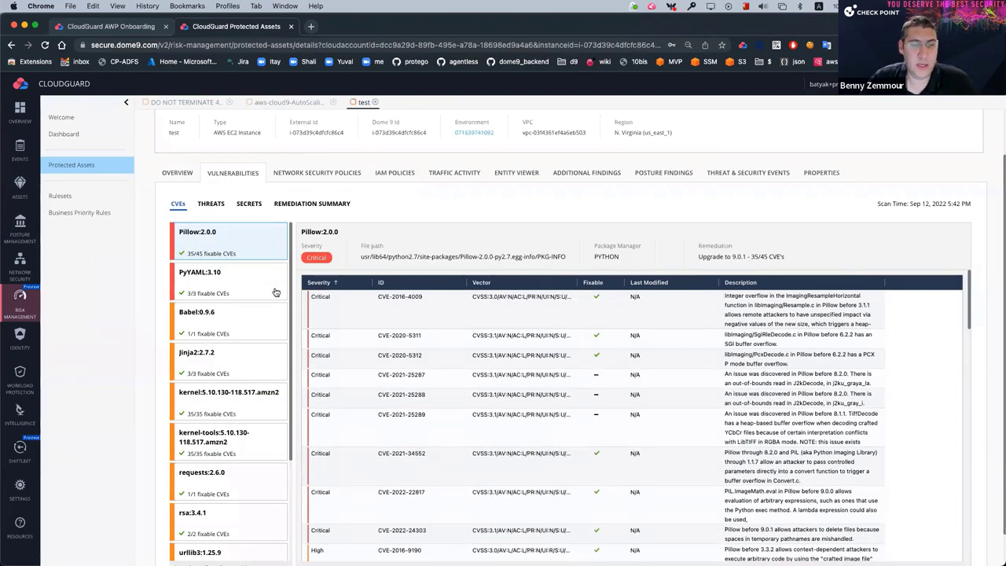
pyautogui.scroll(-3, 275, 292)
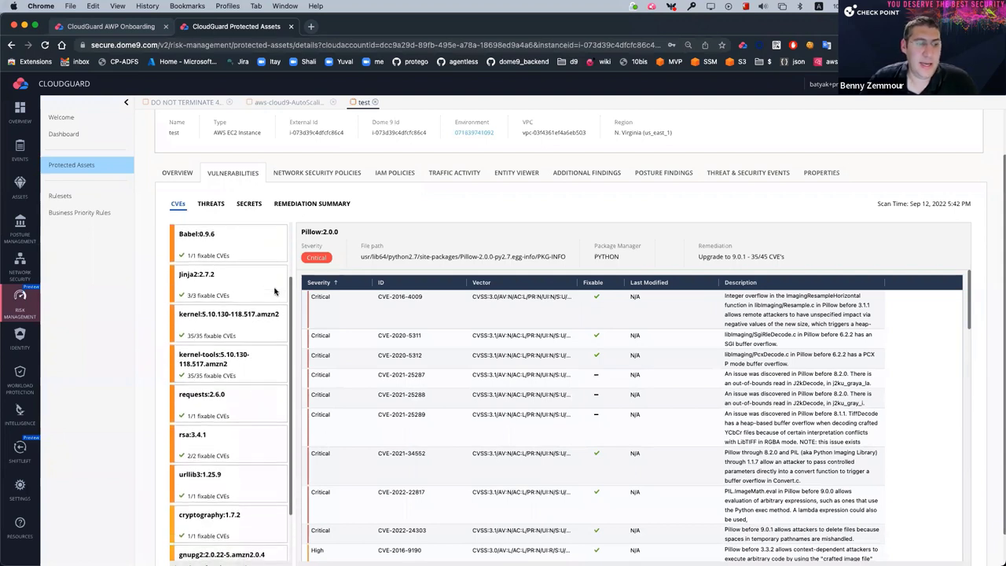
pyautogui.scroll(-1, 276, 291)
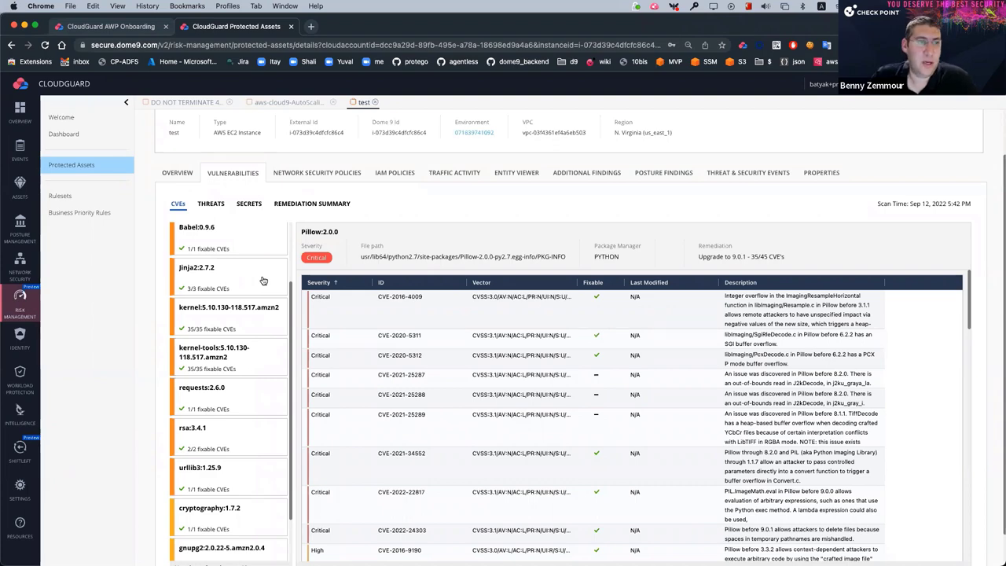
pyautogui.scroll(2, 253, 229)
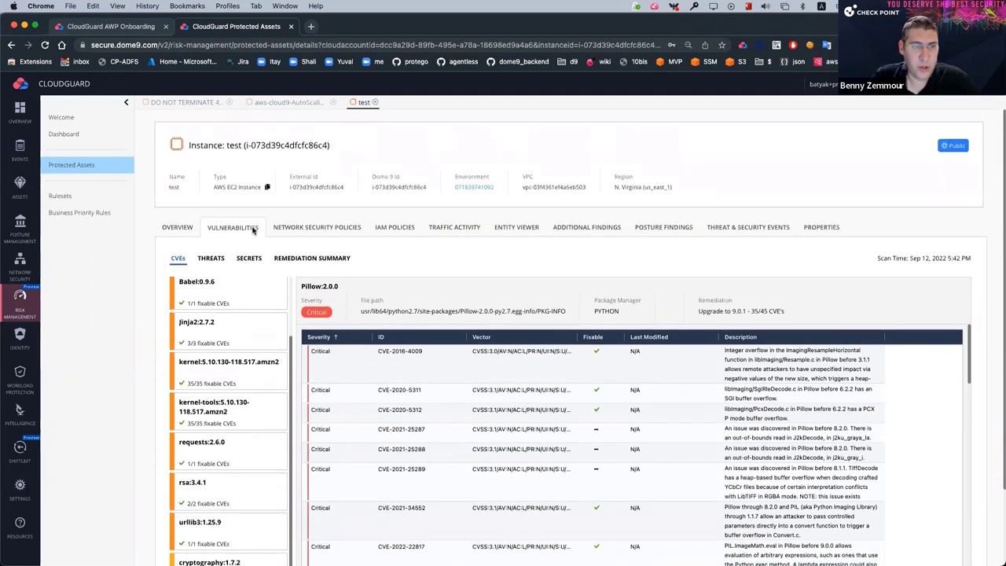
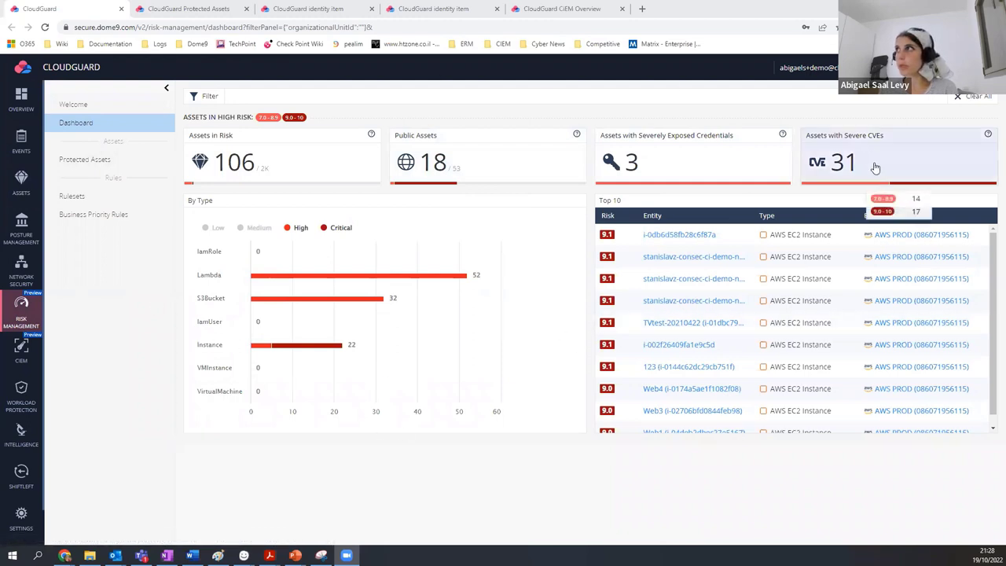
# - Review the risk management dashboard's high-risk asset summaries and its available filters, and clear all filters
pyautogui.moveTo(518, 149)
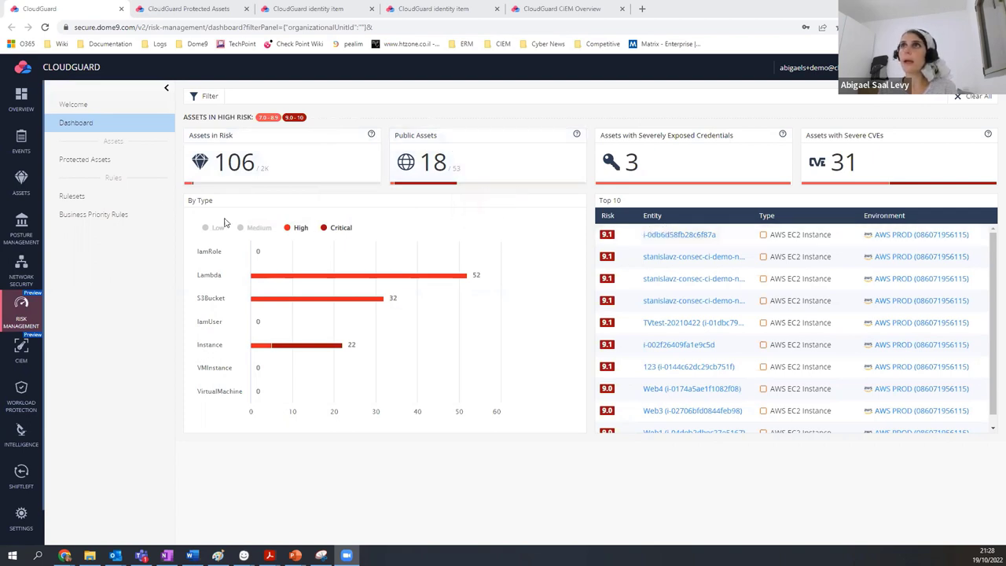
pyautogui.moveTo(283, 189)
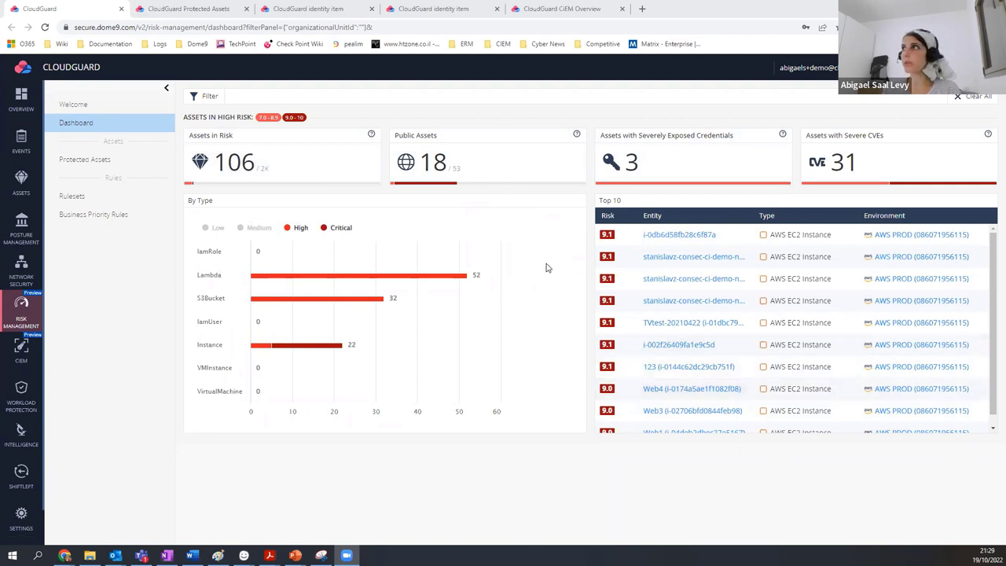
pyautogui.click(204, 98)
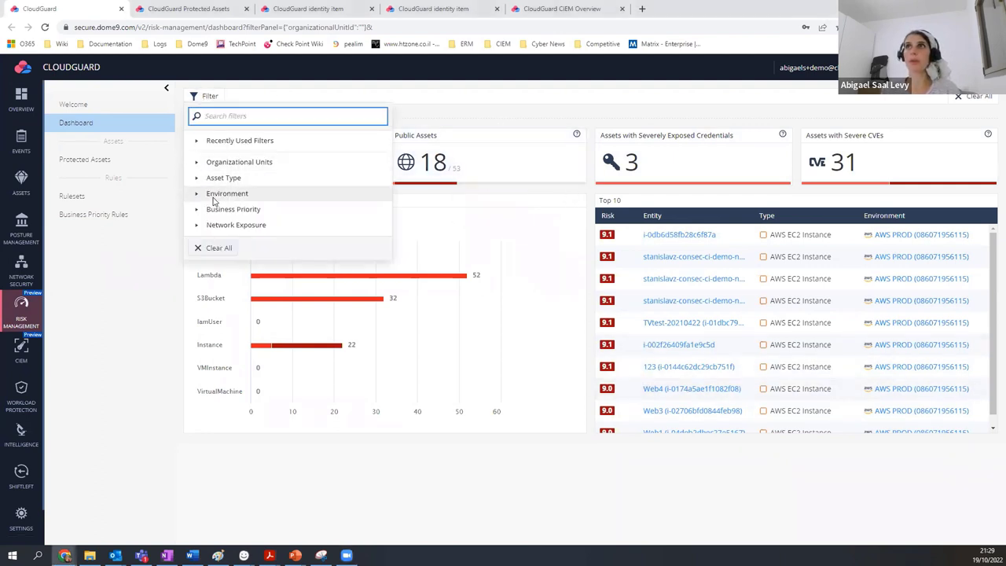
pyautogui.click(223, 248)
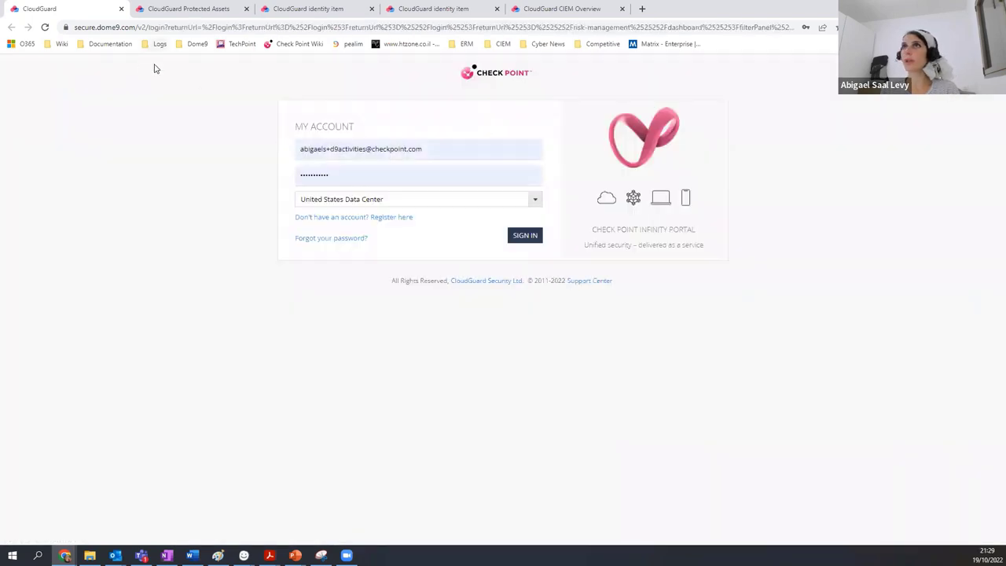
# - Sign back in to the portal with the saved demo account's e-mail and password, reloading the login page
pyautogui.click(491, 152)
pyautogui.click(420, 236)
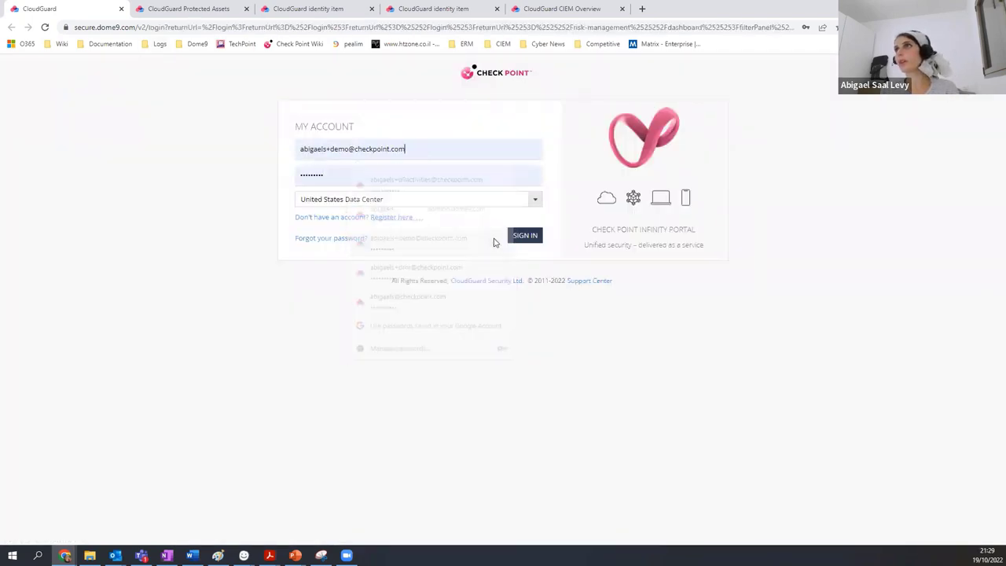
pyautogui.click(525, 240)
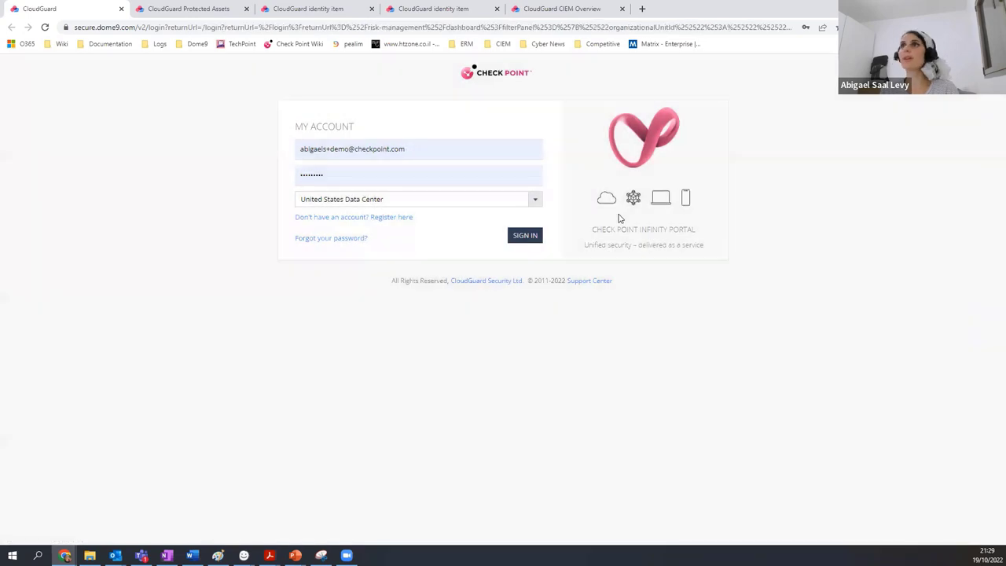
pyautogui.click(524, 238)
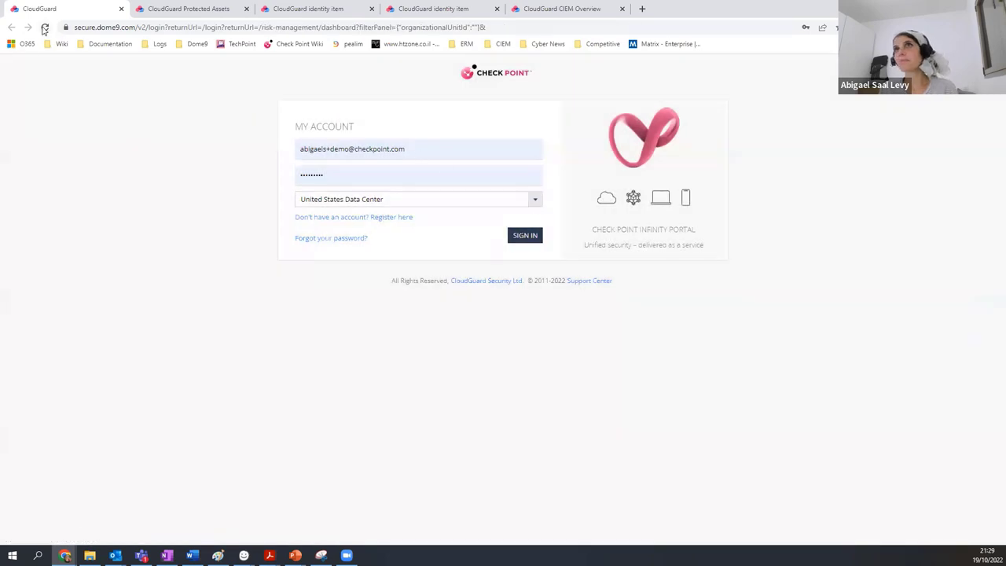
pyautogui.click(45, 29)
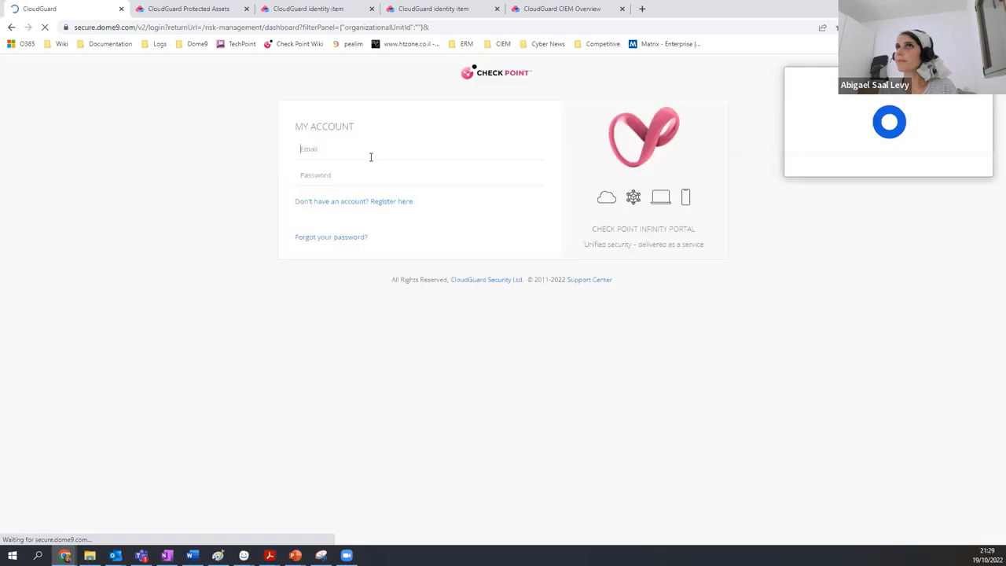
pyautogui.click(370, 152)
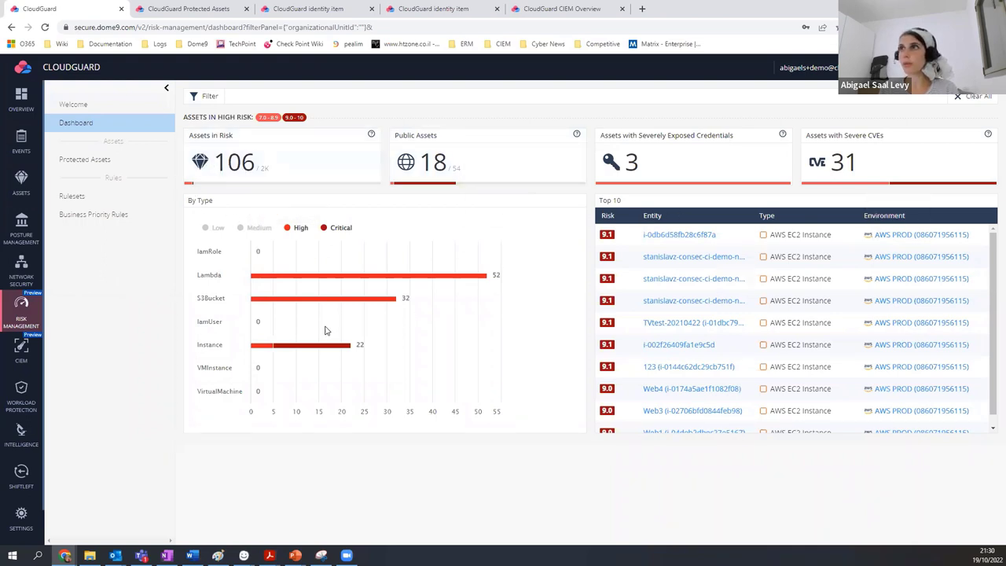
# - Switch to the open protected assets list, autofit its columns and narrow the Entity column
pyautogui.click(187, 8)
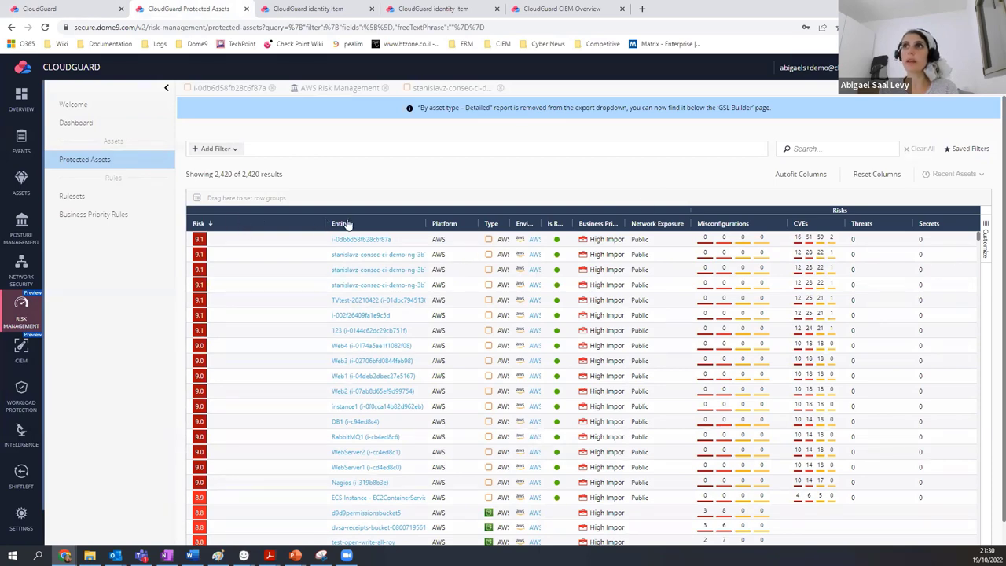
pyautogui.moveTo(325, 224); pyautogui.dragTo(220, 228)
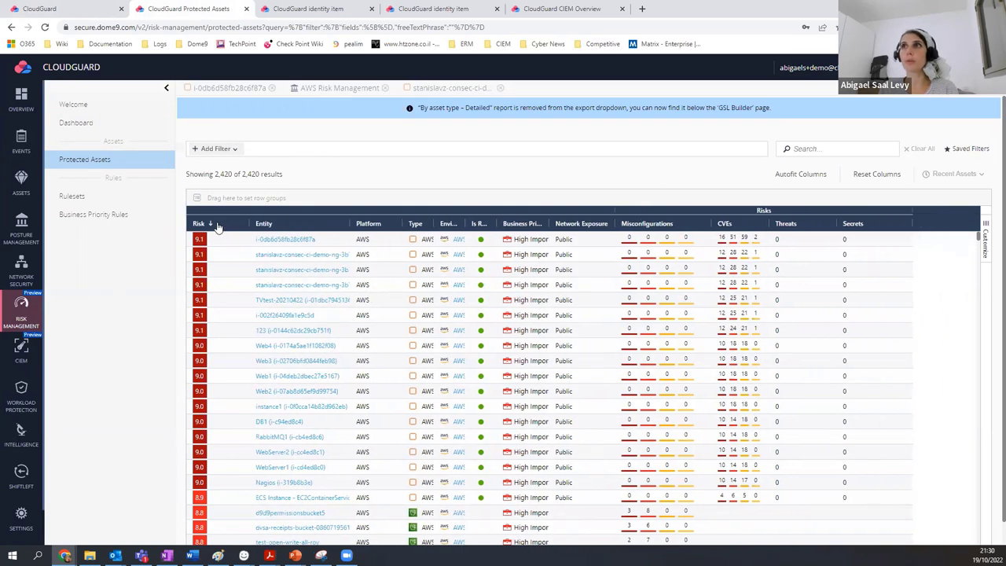
pyautogui.click(807, 180)
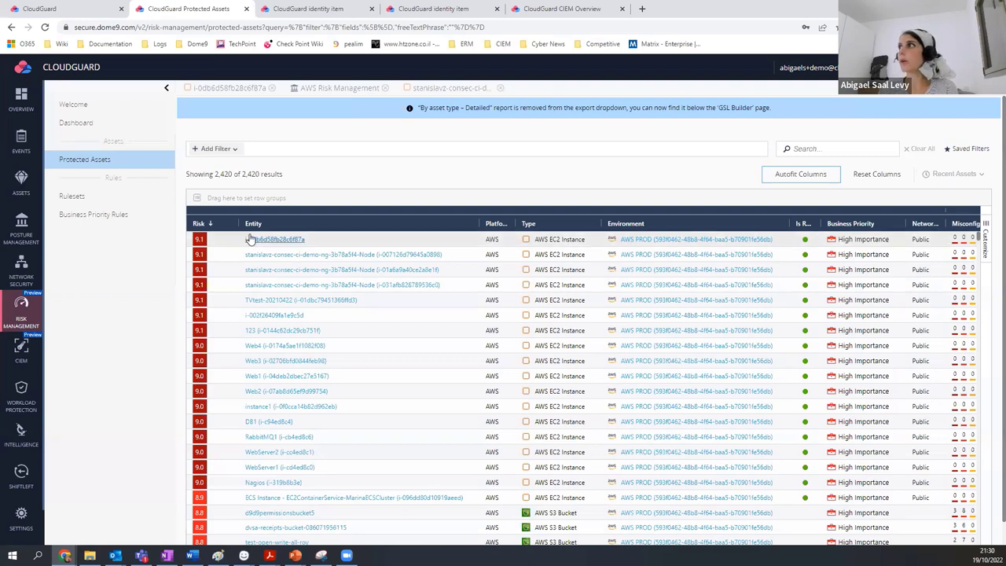
pyautogui.moveTo(476, 223); pyautogui.dragTo(397, 223)
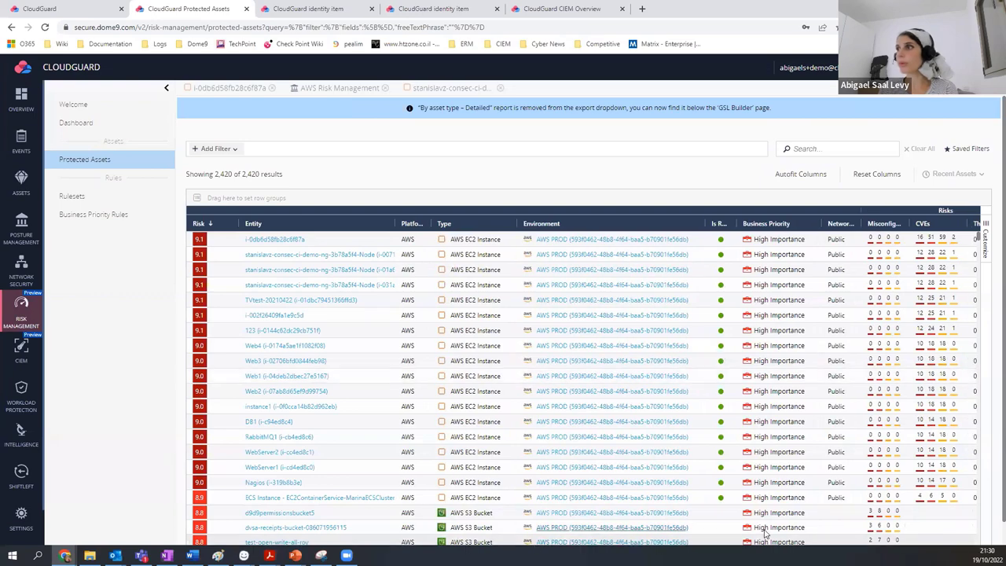
# - Narrow the Environment column and widen the Threats, Misconfigurations, Network Exposure and Is Running columns of the protected assets table
pyautogui.scroll(-3, 865, 433)
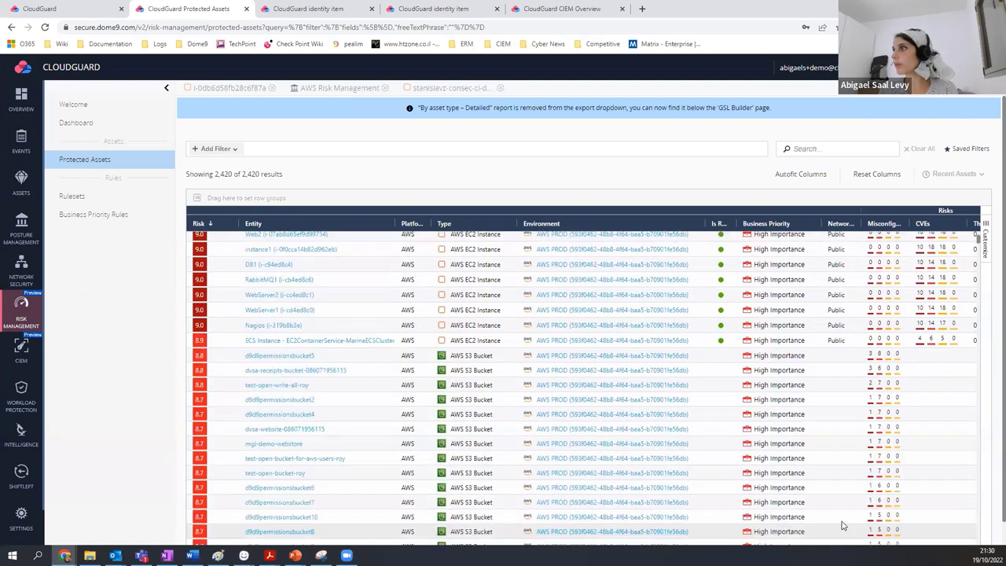
pyautogui.scroll(3, 977, 384)
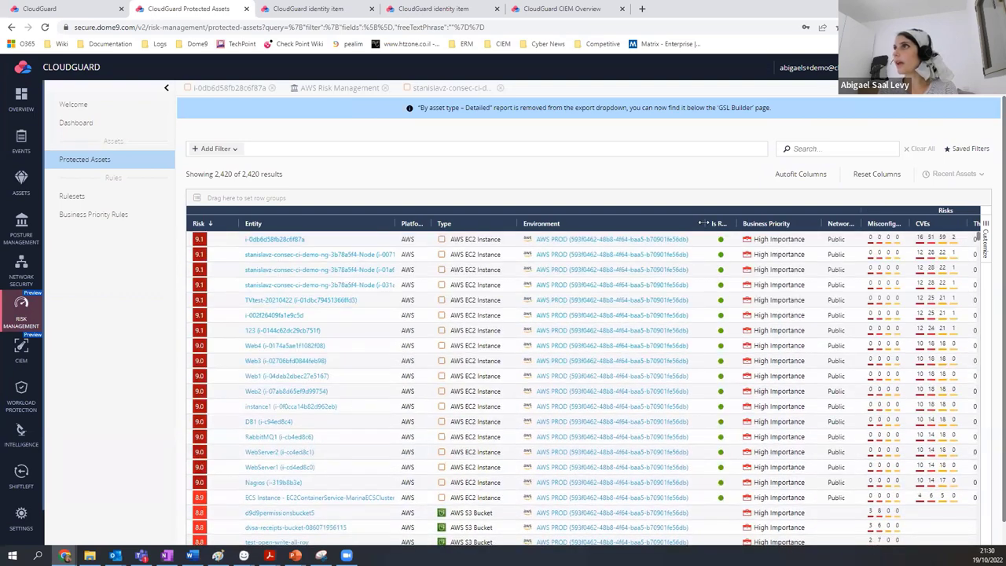
pyautogui.moveTo(704, 223); pyautogui.dragTo(600, 225)
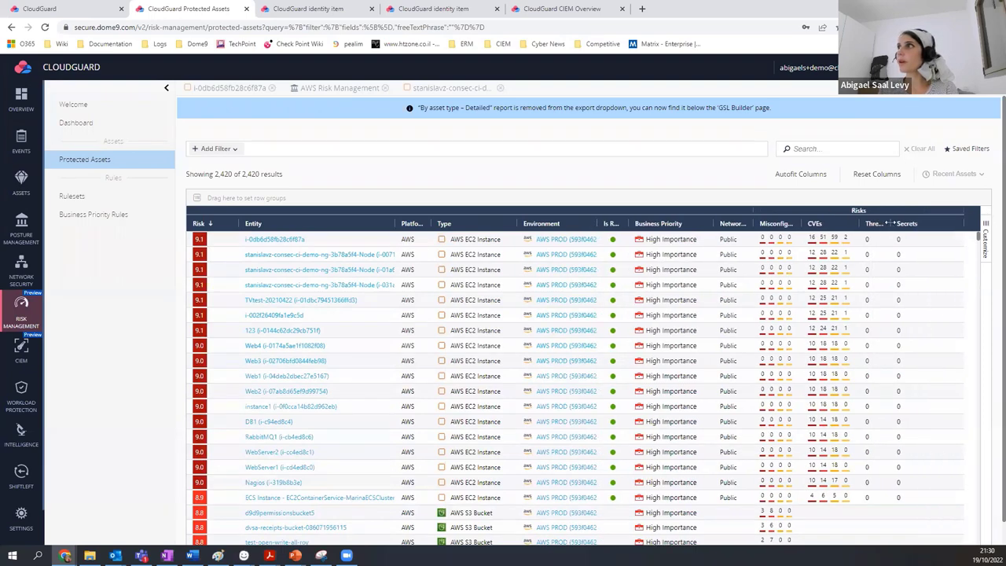
pyautogui.moveTo(889, 226); pyautogui.dragTo(915, 228)
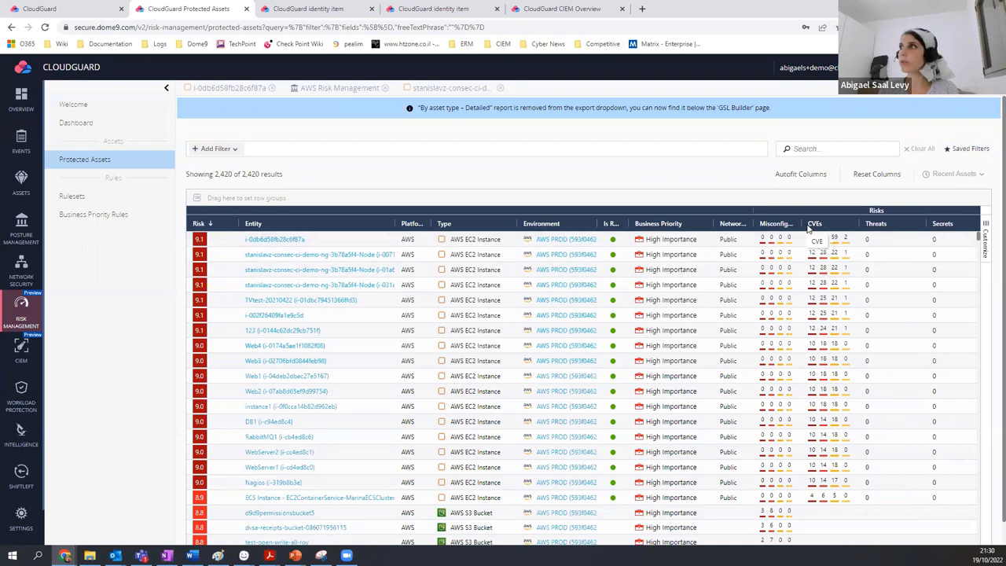
pyautogui.moveTo(798, 223); pyautogui.dragTo(807, 224)
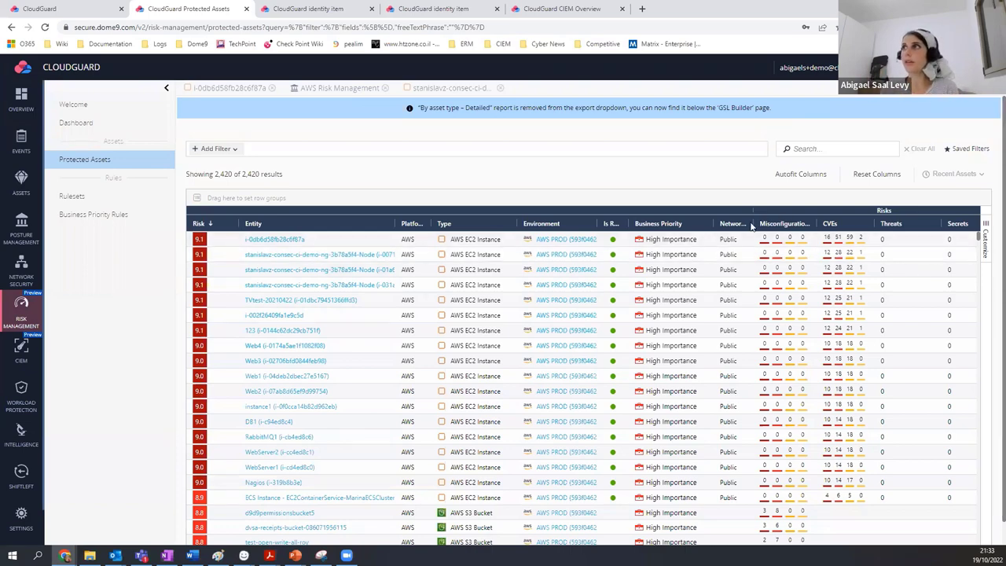
pyautogui.moveTo(752, 224); pyautogui.dragTo(793, 225)
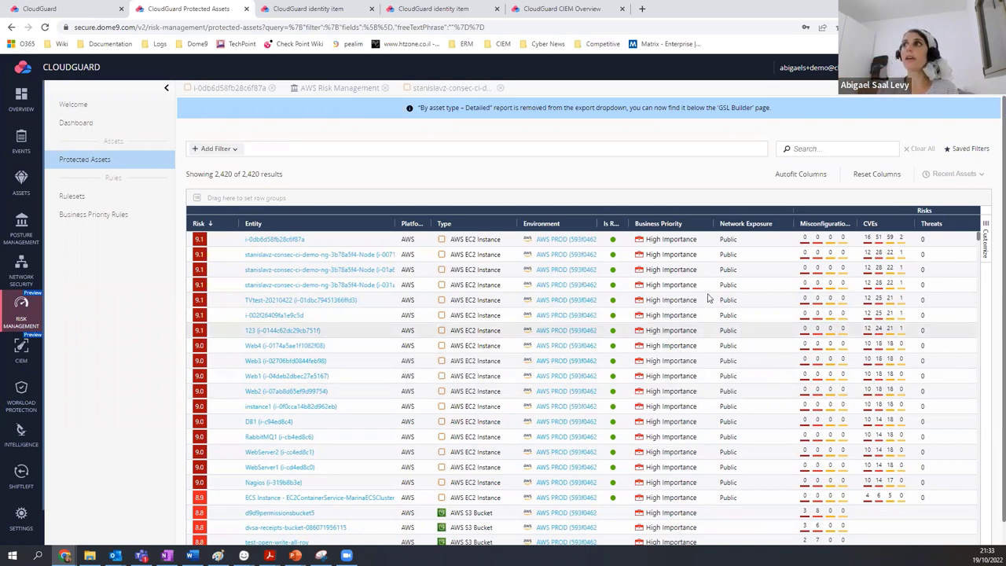
pyautogui.moveTo(631, 220); pyautogui.dragTo(641, 220)
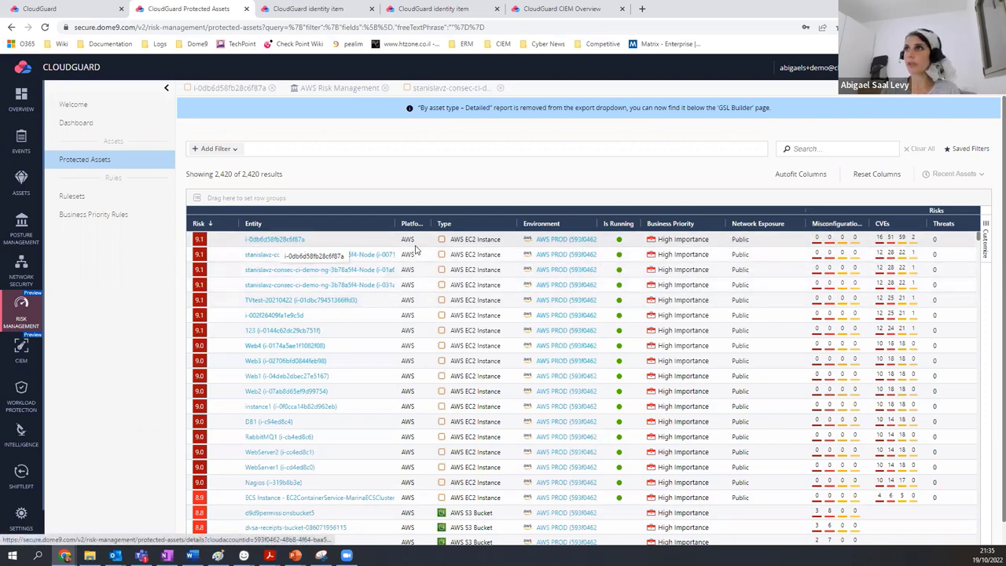
# - Review the risk overview of EC2 instance i-0db6d58fb28c6f87a, including vulnerabilities and misconfigurations, and return to the protected assets list
pyautogui.click(280, 243)
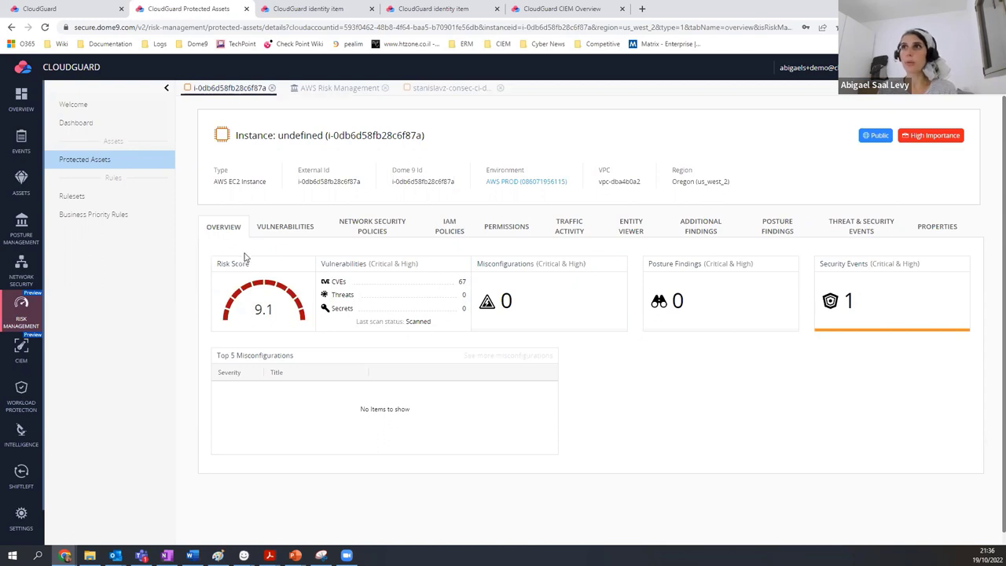
pyautogui.moveTo(290, 307)
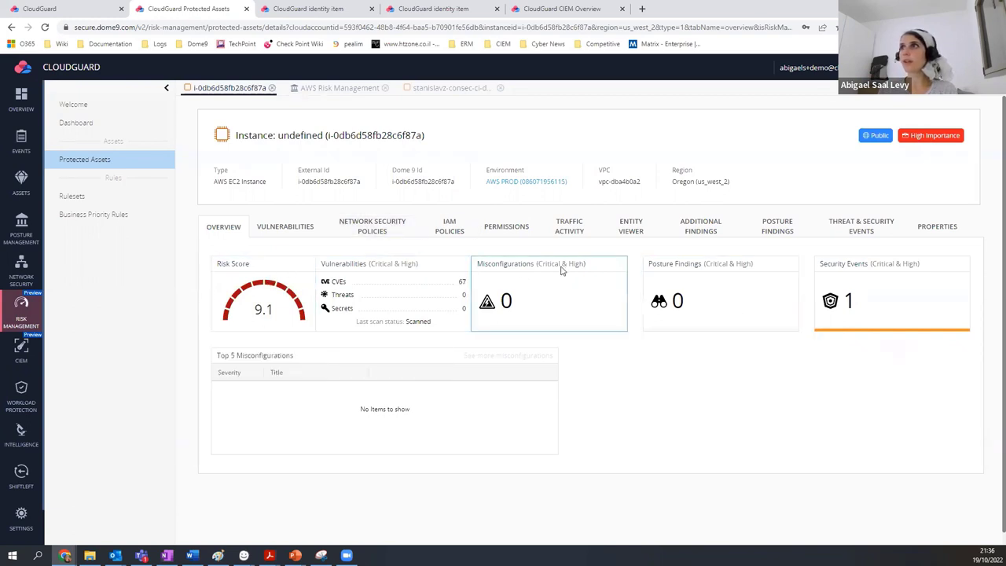
pyautogui.click(150, 163)
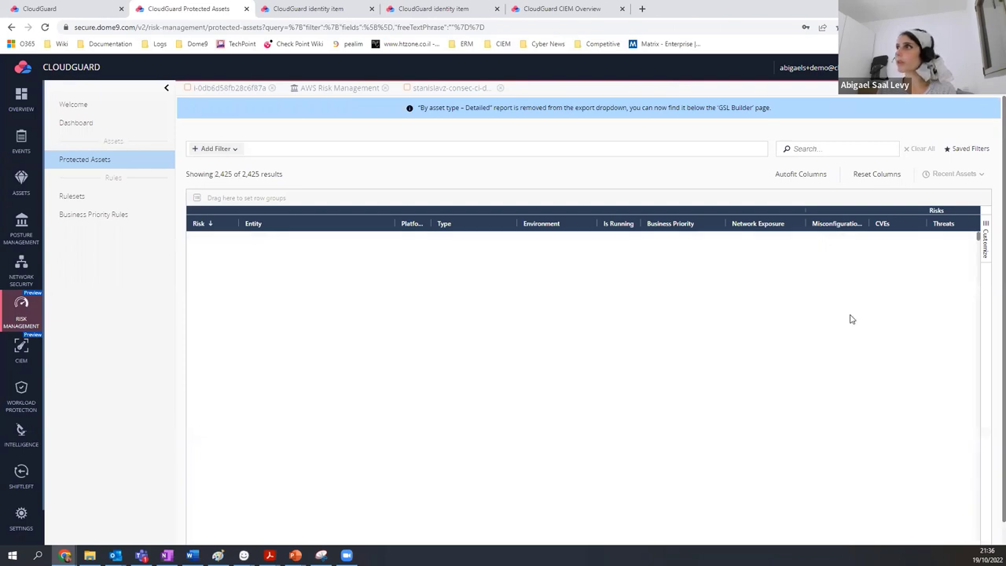
# - Open the S3 bucket d9d9permissionsbucket5 and display the posture findings behind its critical and high misconfigurations
pyautogui.scroll(-3, 861, 346)
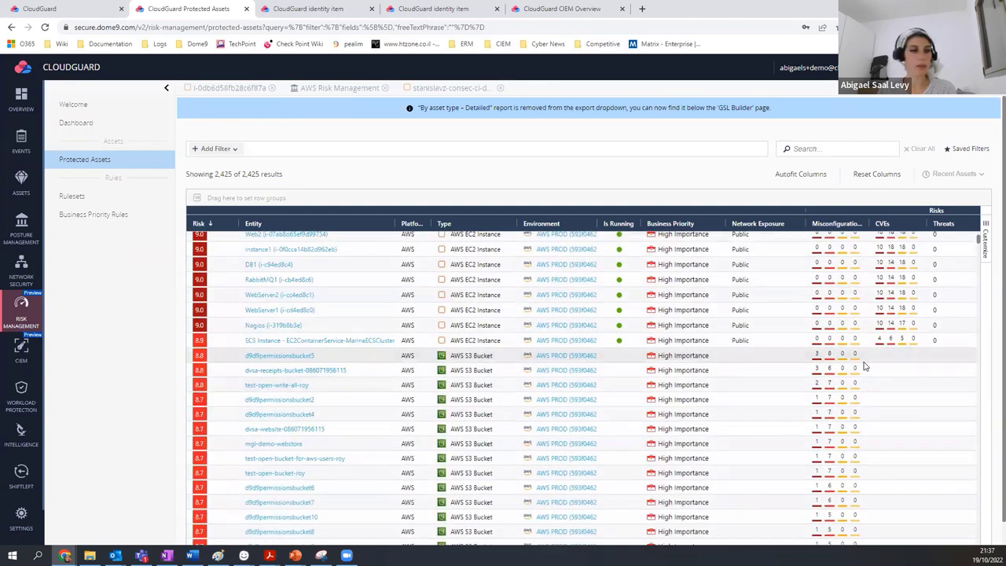
pyautogui.scroll(2, 862, 367)
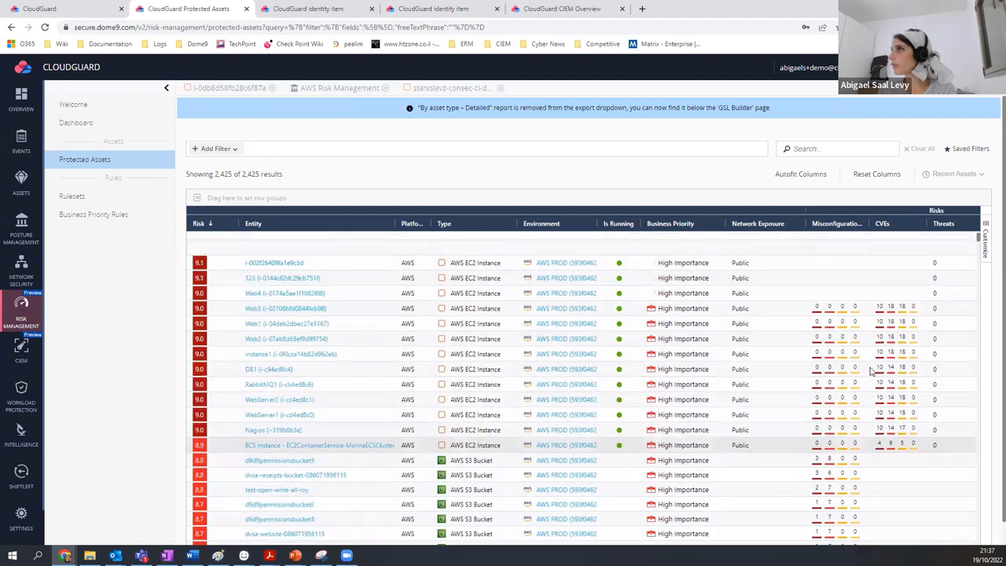
pyautogui.click(276, 463)
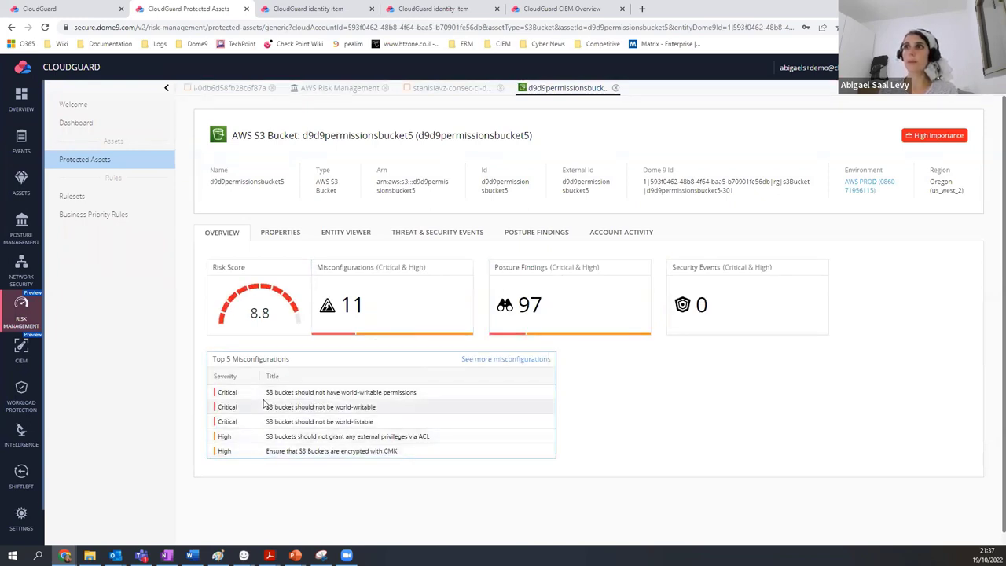
pyautogui.moveTo(332, 336)
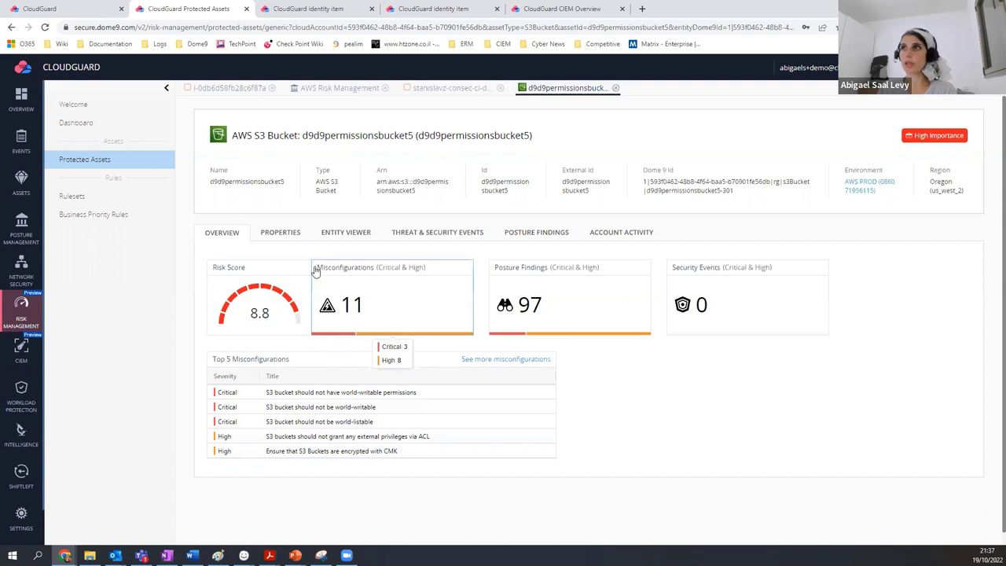
pyautogui.click(381, 311)
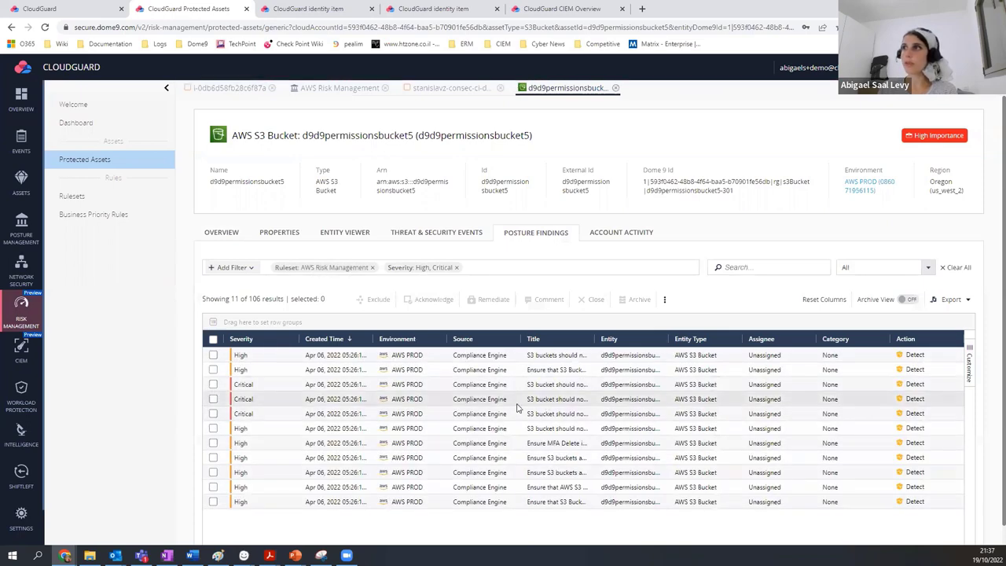
# - Open the business priority rules and sign back in with the saved demo account's e-mail and password
pyautogui.scroll(-1, 488, 409)
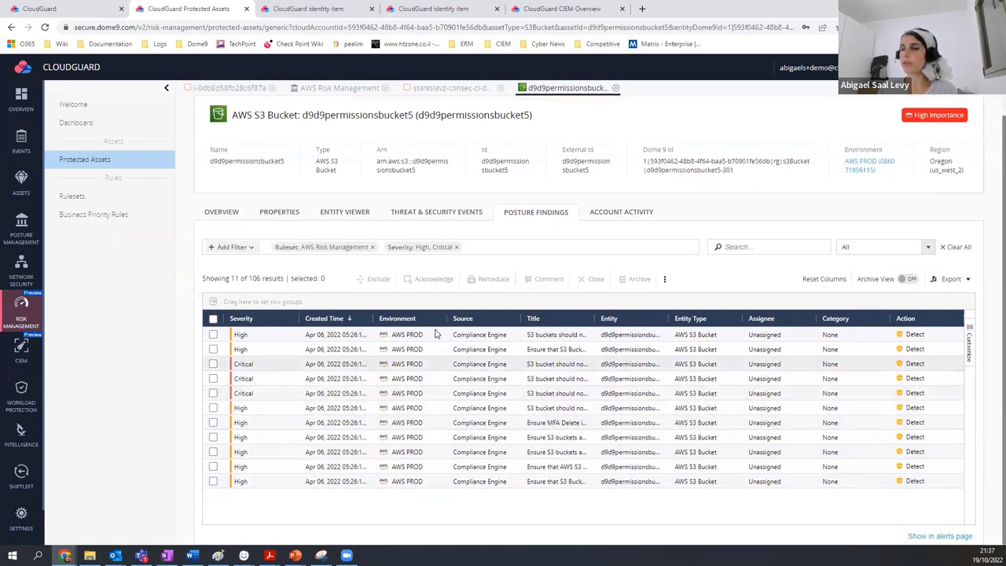
pyautogui.scroll(1, 643, 344)
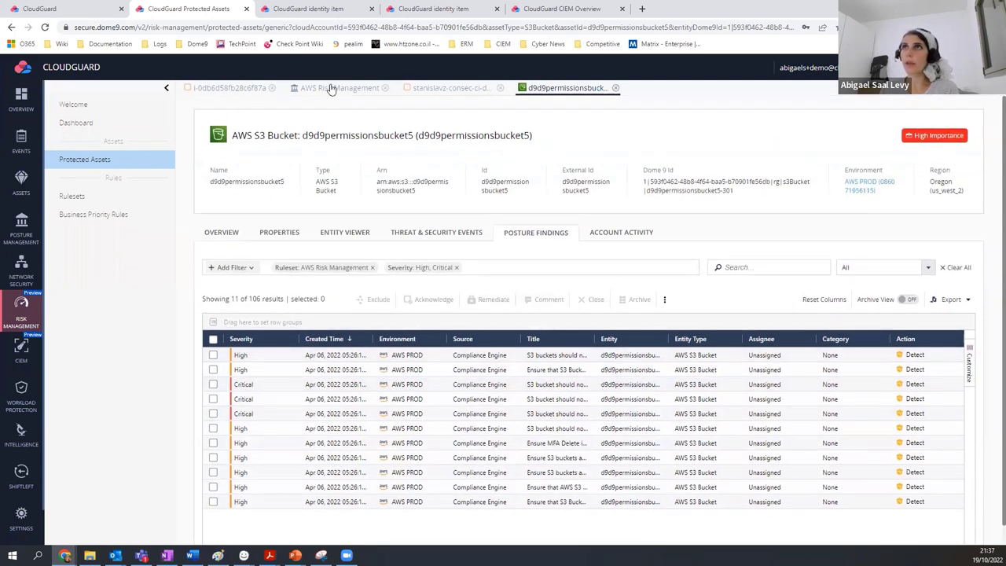
pyautogui.click(100, 219)
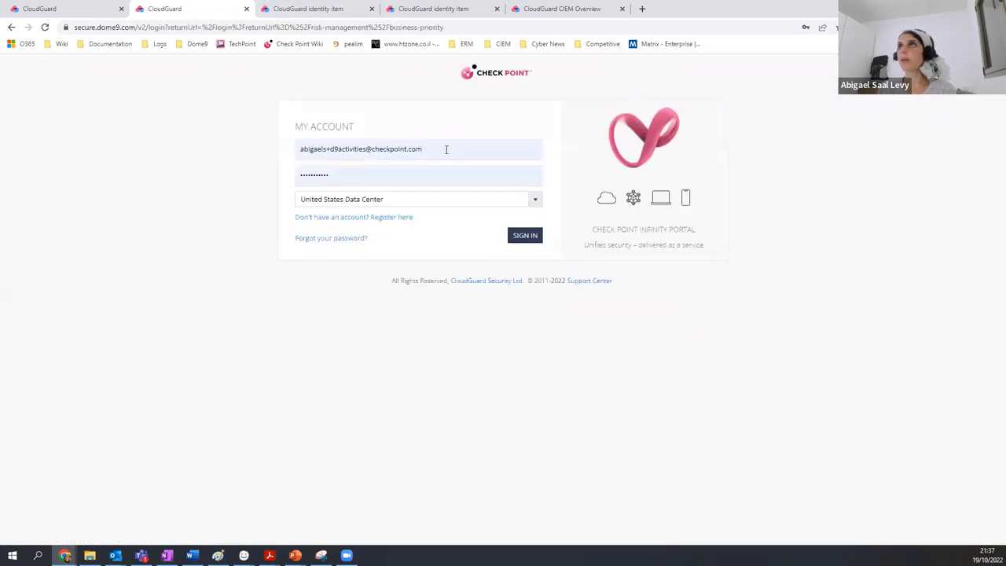
pyautogui.click(444, 148)
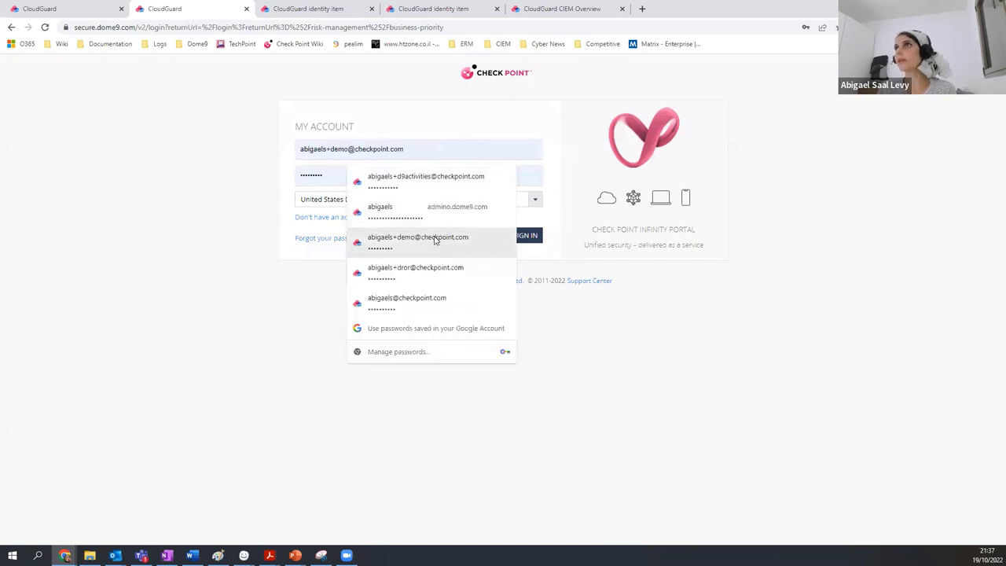
pyautogui.click(436, 237)
pyautogui.click(524, 238)
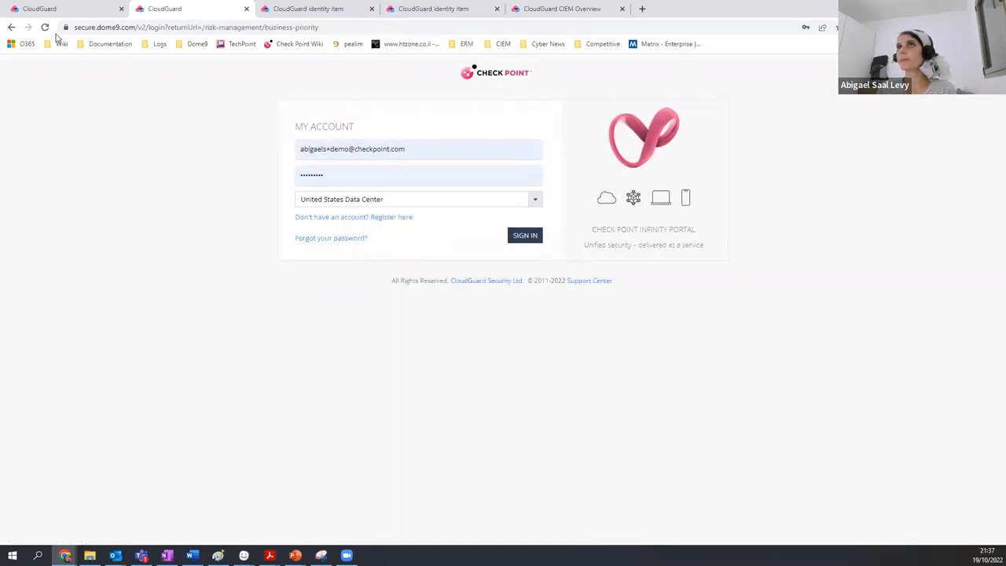
pyautogui.click(45, 27)
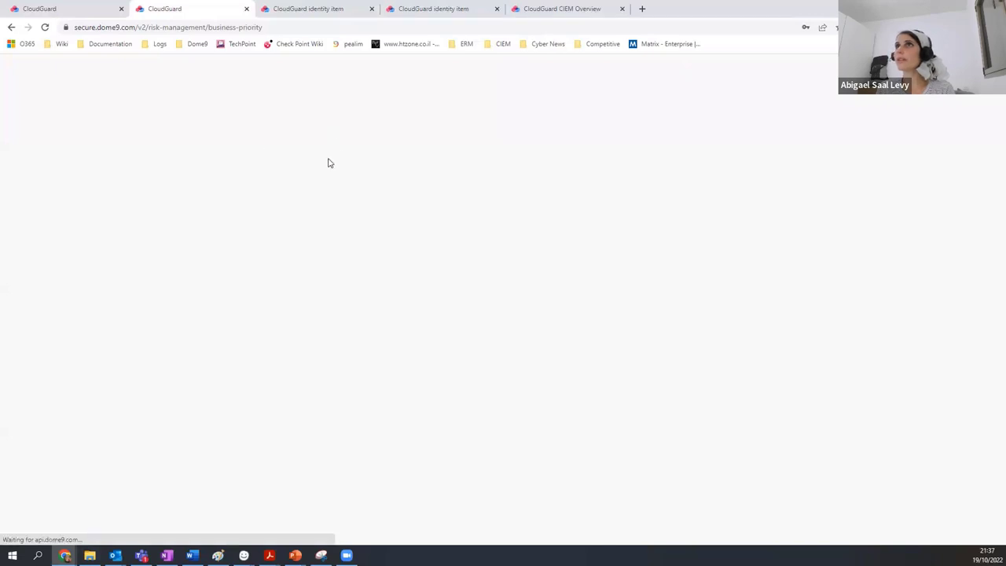
pyautogui.scroll(1, 759, 289)
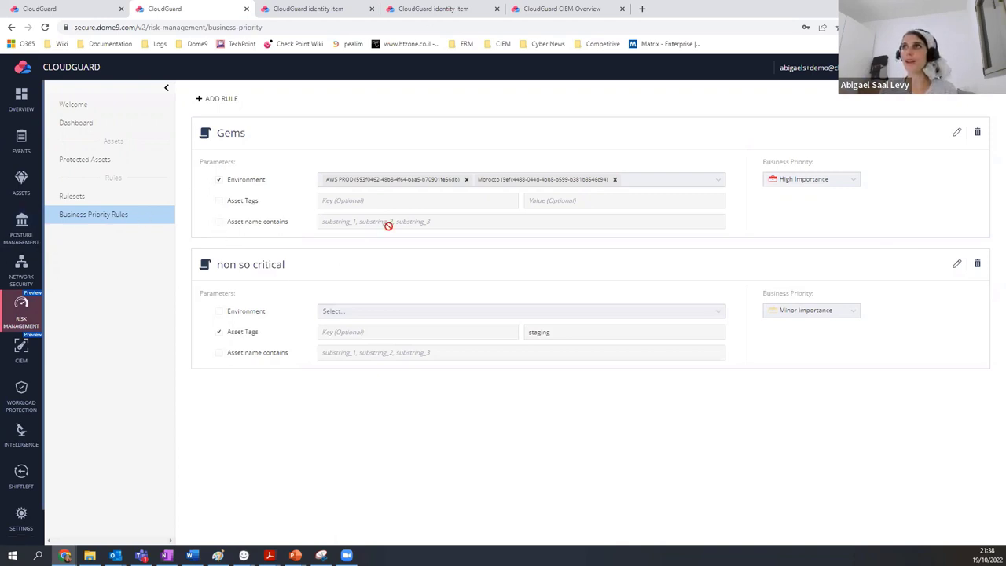
# - Add a new business priority rule named Crown Jewels
pyautogui.click(226, 101)
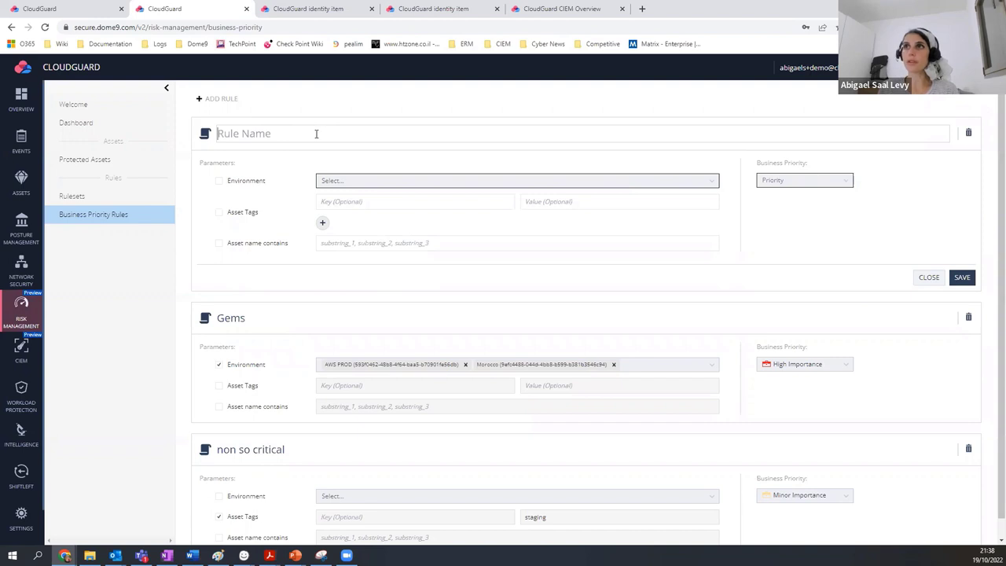
pyautogui.write('C')
pyautogui.write('rwo')
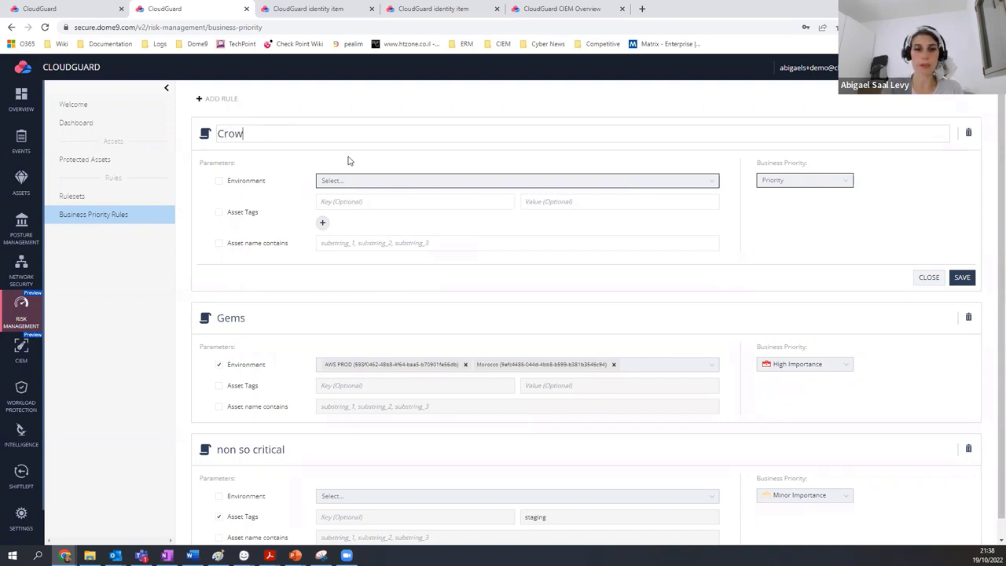
pyautogui.write('n Jewels')
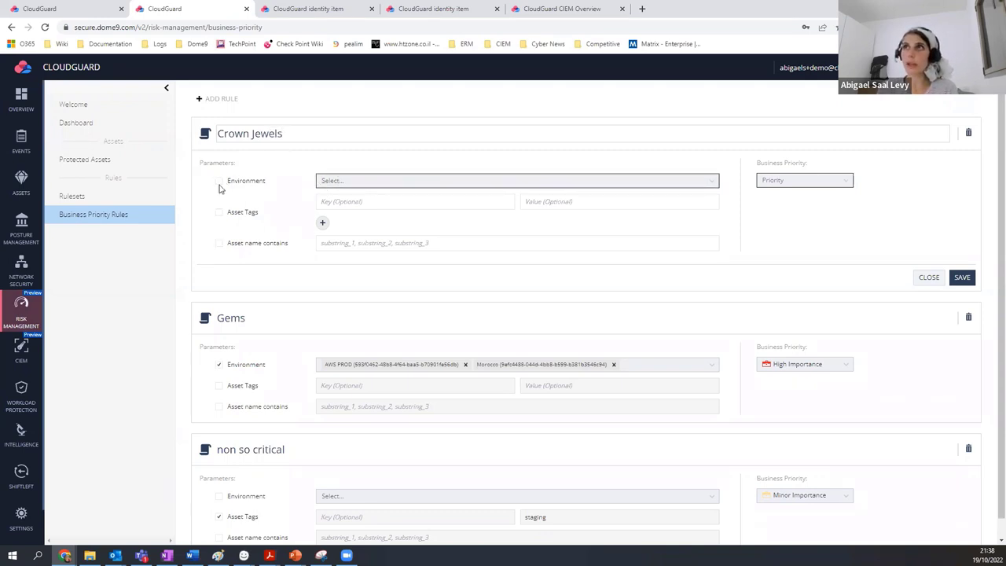
# - Restrict the Crown Jewels rule to the AWS PROD environment and the asset tag key owner
pyautogui.click(357, 186)
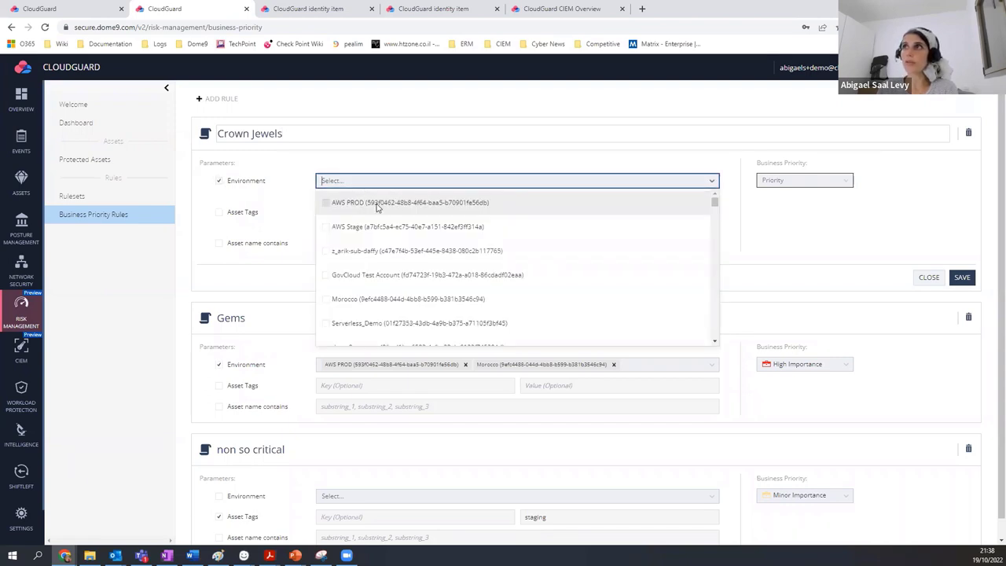
pyautogui.click(334, 206)
pyautogui.click(334, 211)
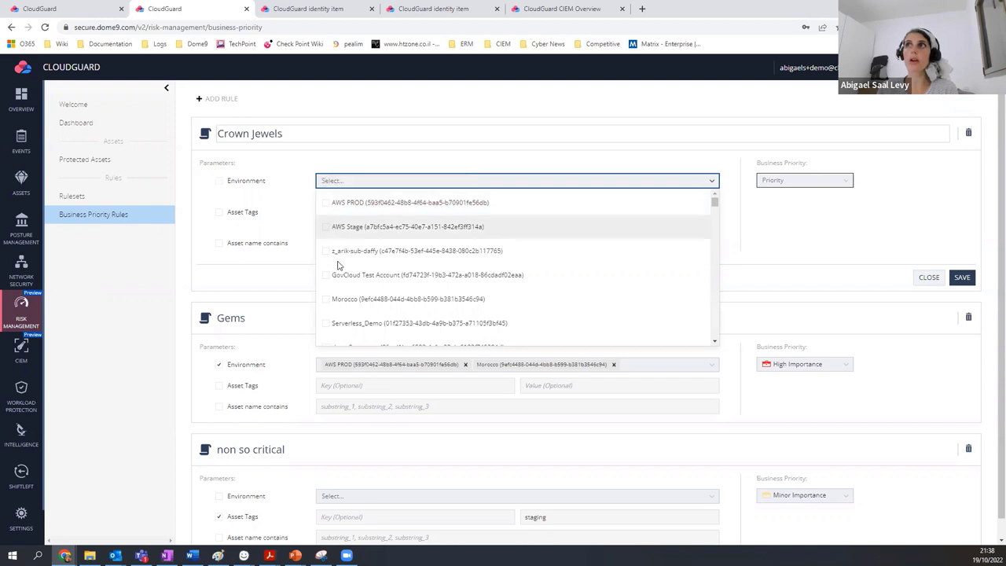
pyautogui.click(327, 205)
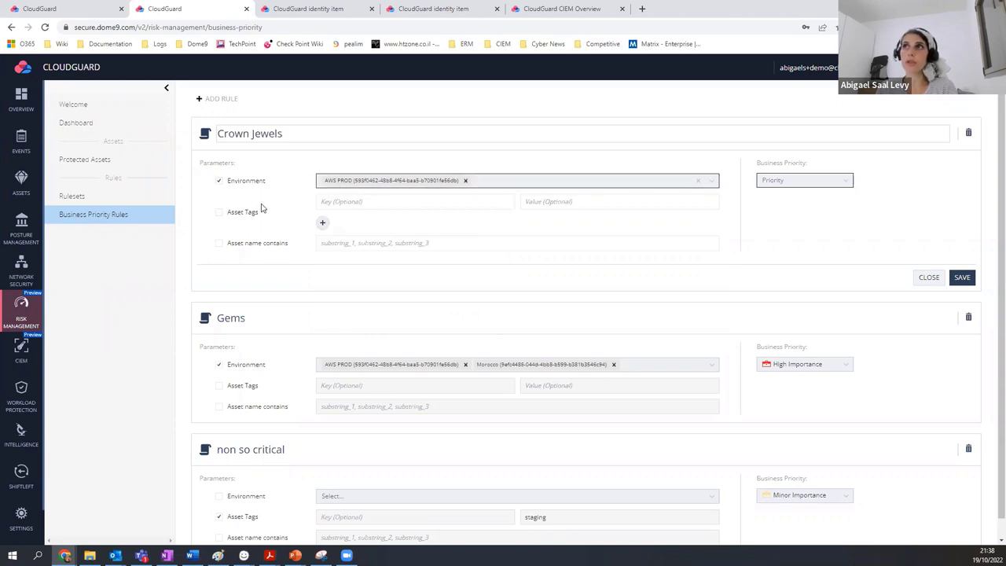
pyautogui.click(219, 213)
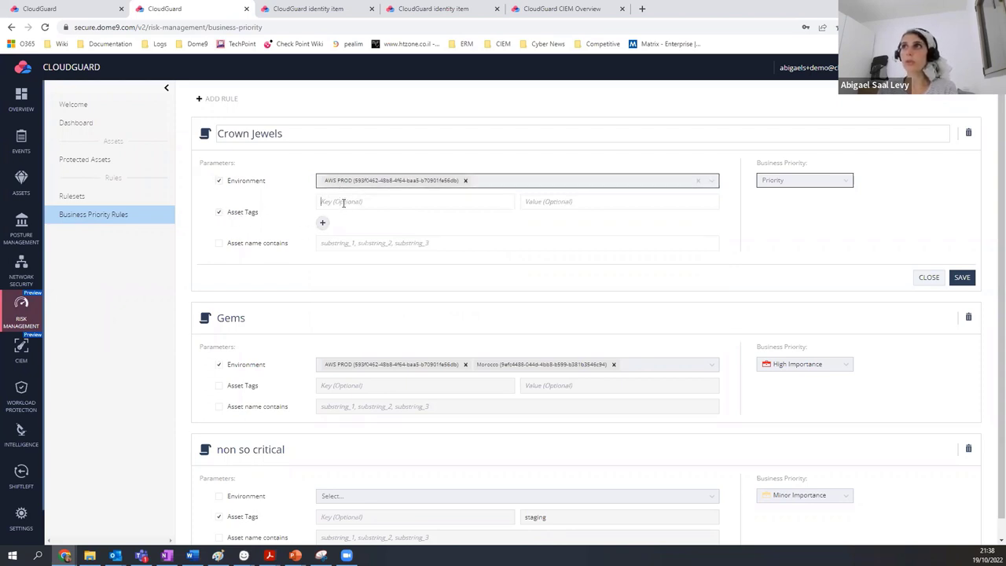
pyautogui.write('p')
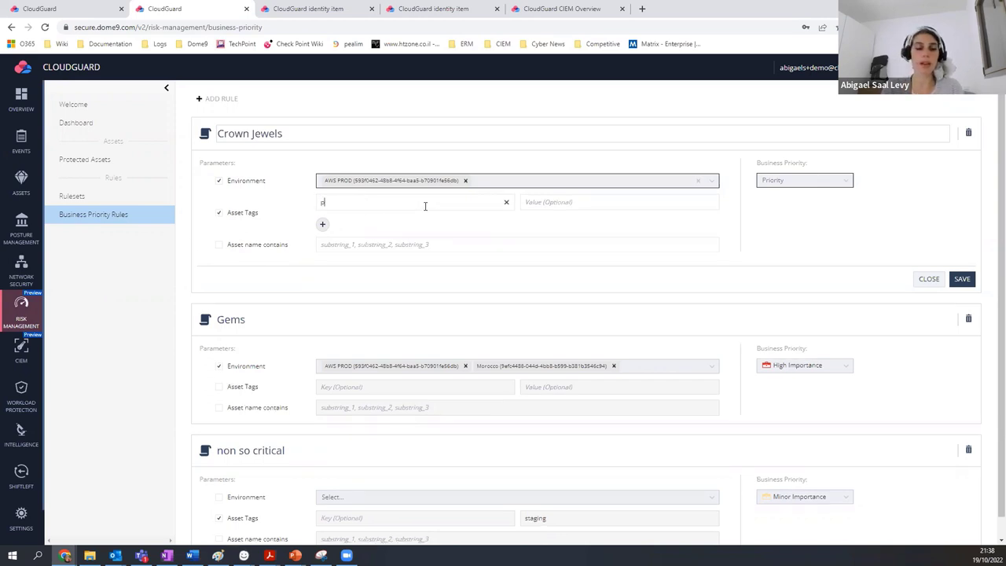
pyautogui.press('BackSpace')
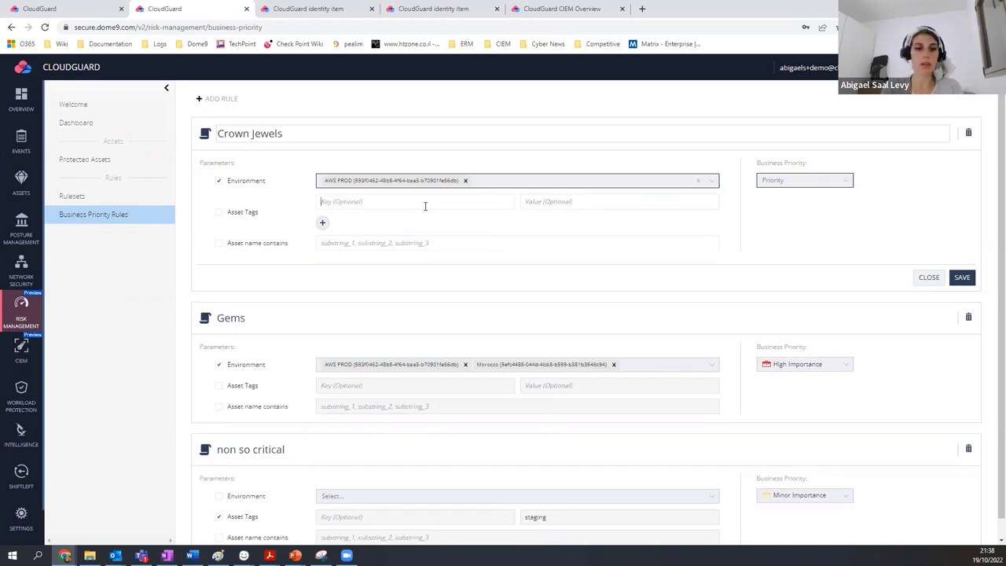
pyautogui.write('owner')
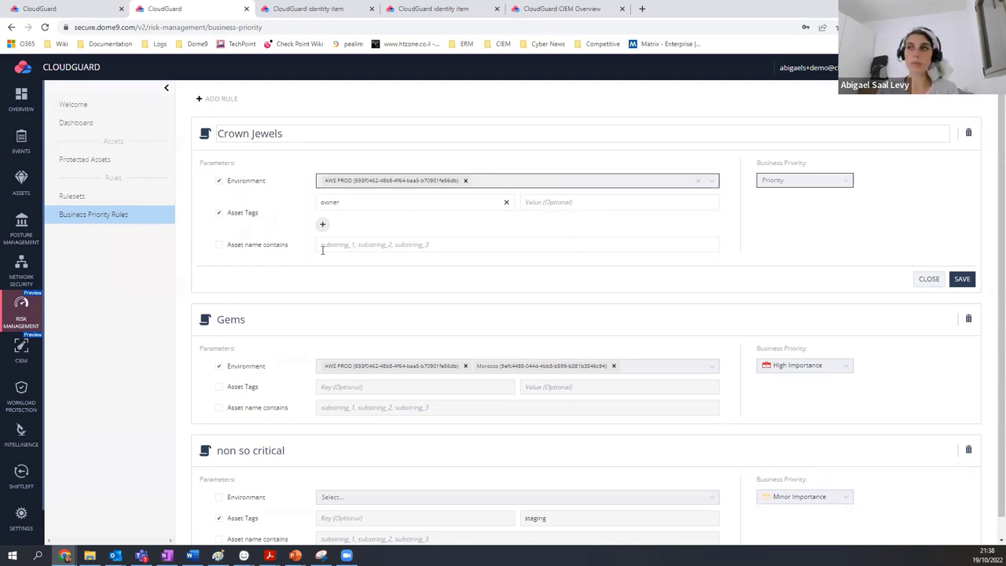
# - Clear the rule's asset tag and environment conditions and set its business priority to Crown Jewel
pyautogui.click(219, 213)
pyautogui.click(219, 181)
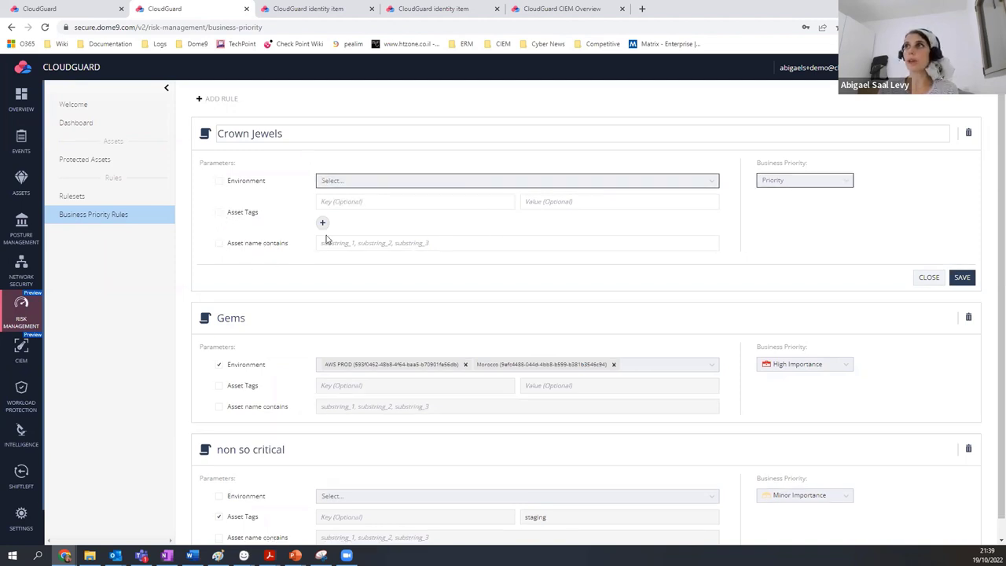
pyautogui.click(825, 187)
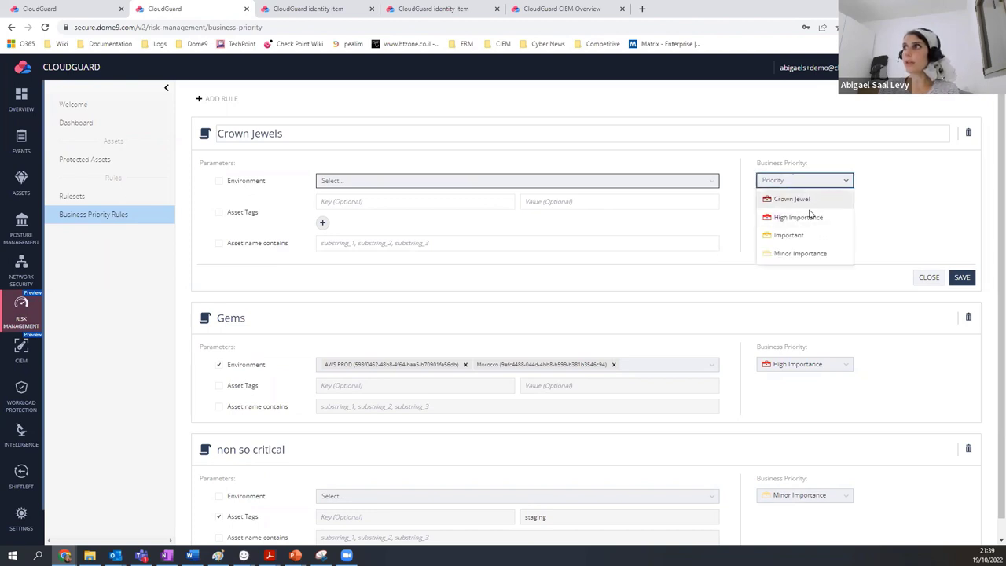
pyautogui.click(794, 200)
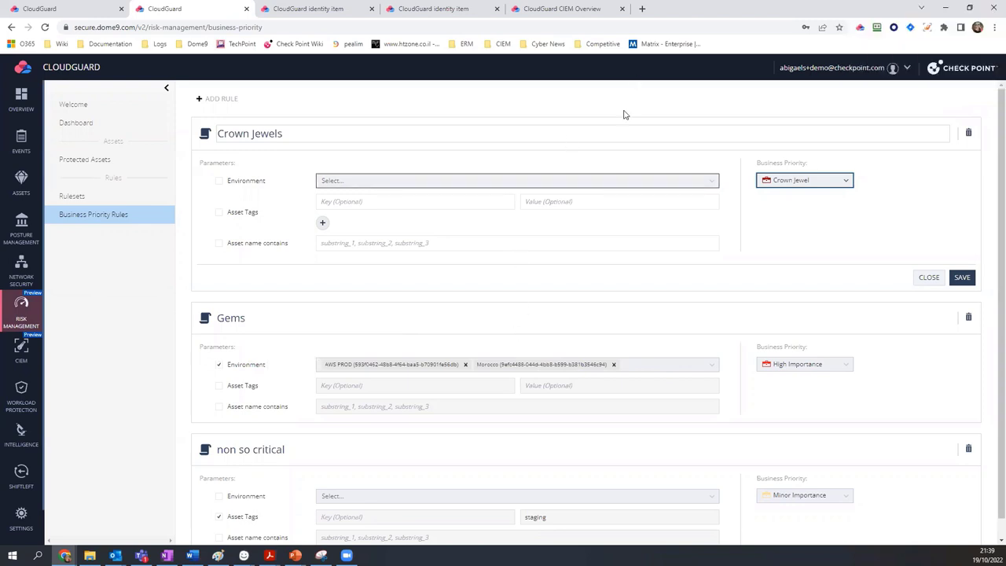
# - Review the permissions graph on the already open identity page of the IAM role Dome9-Connect-kevlar-qa
pyautogui.click(270, 9)
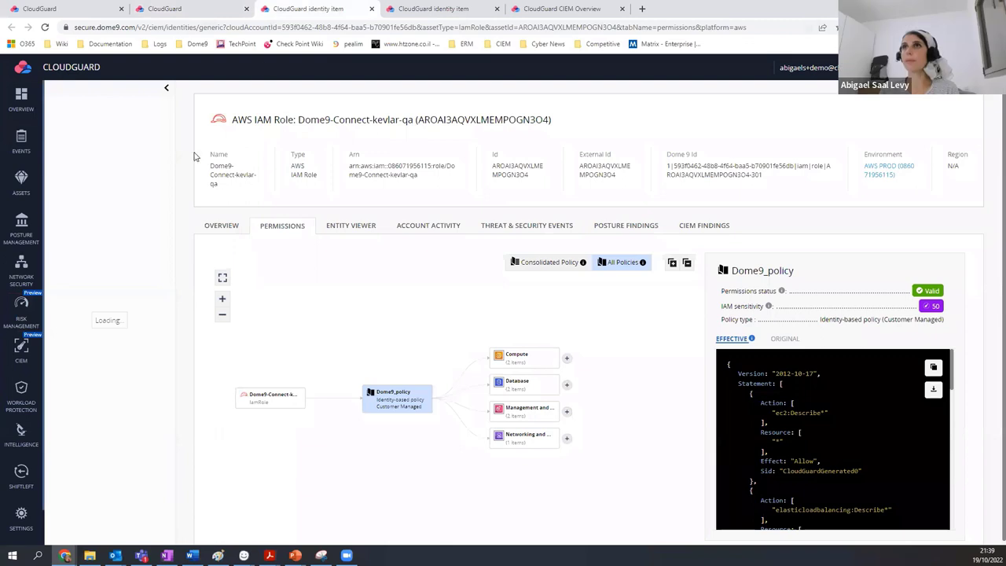
pyautogui.click(44, 27)
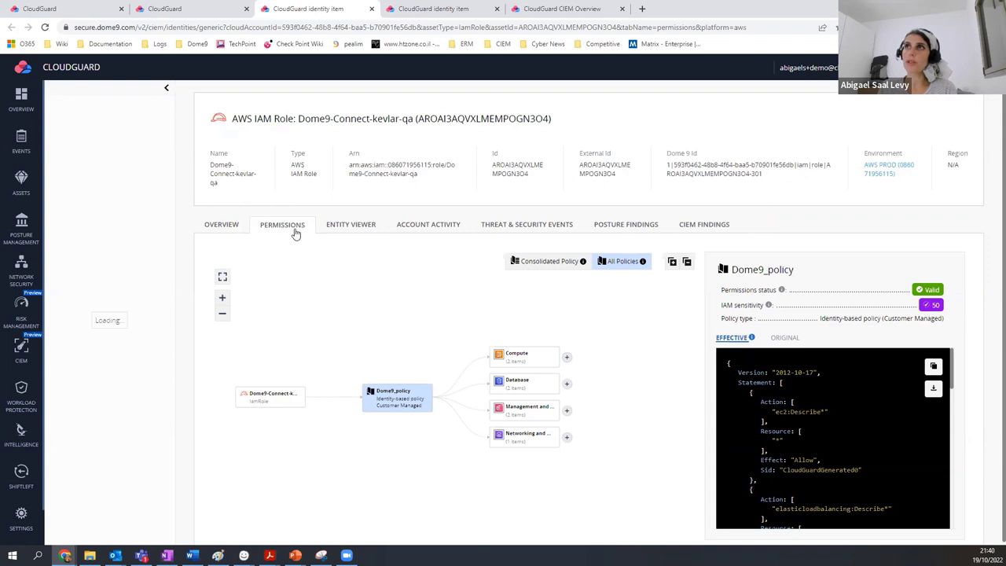
# - Leave the business priority rules and open the CIEM list of identities and resources
pyautogui.click(199, 9)
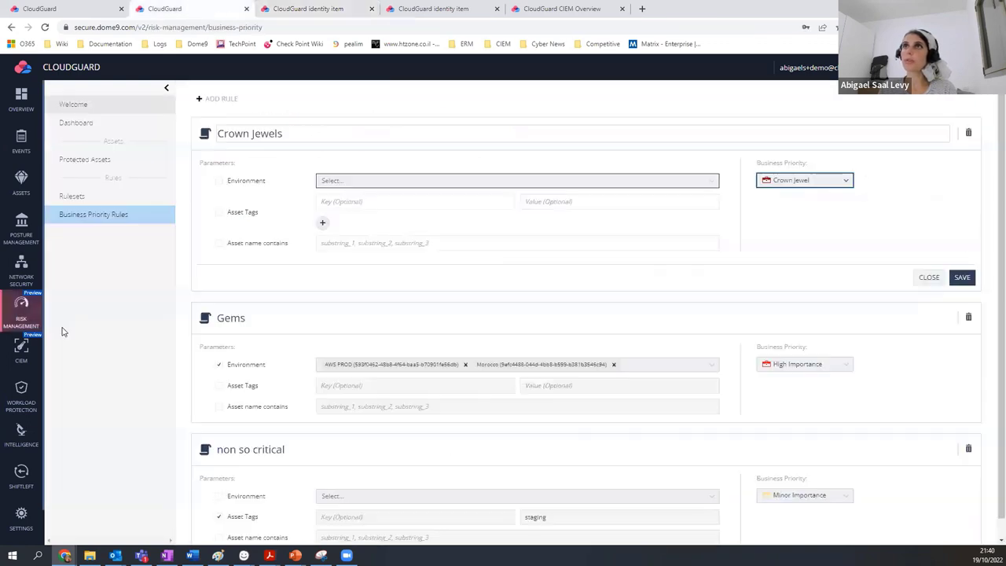
pyautogui.click(22, 351)
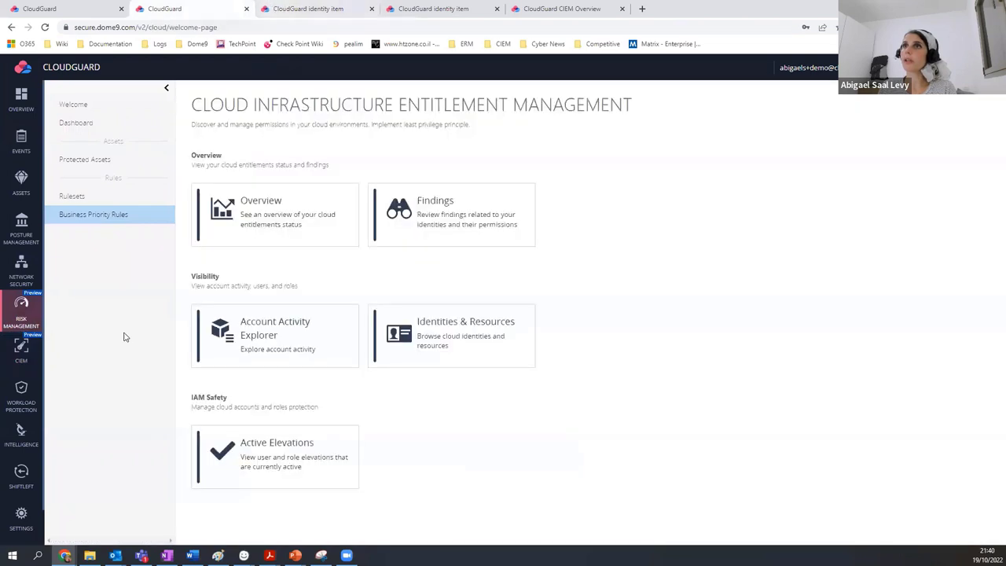
pyautogui.click(103, 232)
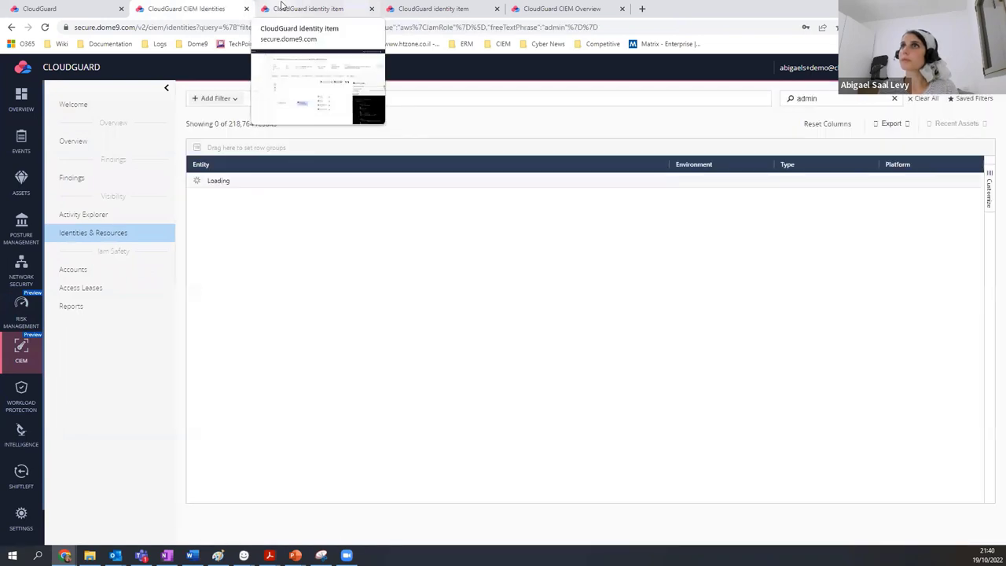
# - Copy the Dome9-Connect-kevlar-qa role's ID from its open identity page and search the CIEM identities list for it
pyautogui.click(281, 6)
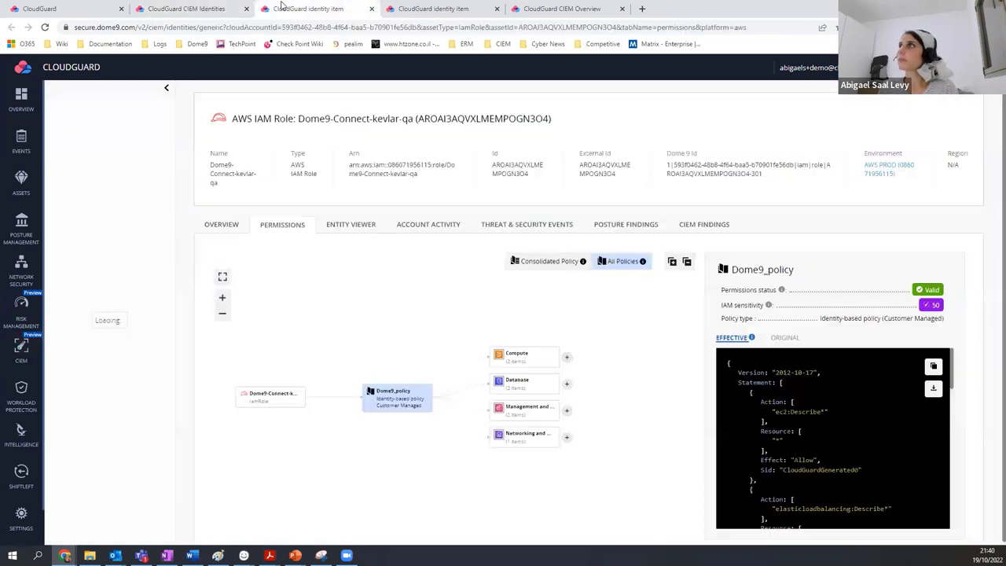
pyautogui.doubleClick(518, 117)
pyautogui.hotkey('ctrl', 'c')
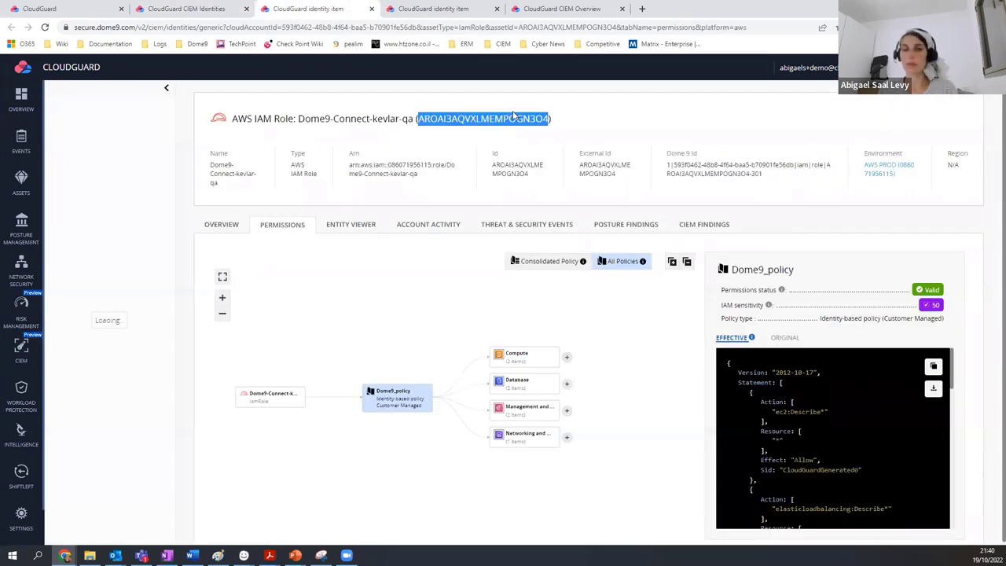
pyautogui.click(198, 8)
pyautogui.click(836, 99)
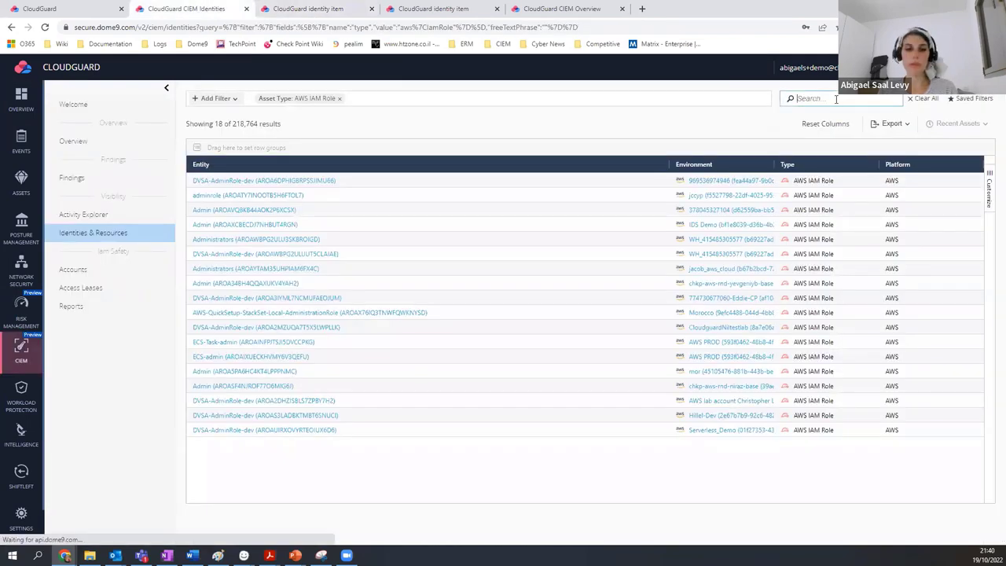
pyautogui.hotkey('ctrl', 'v')
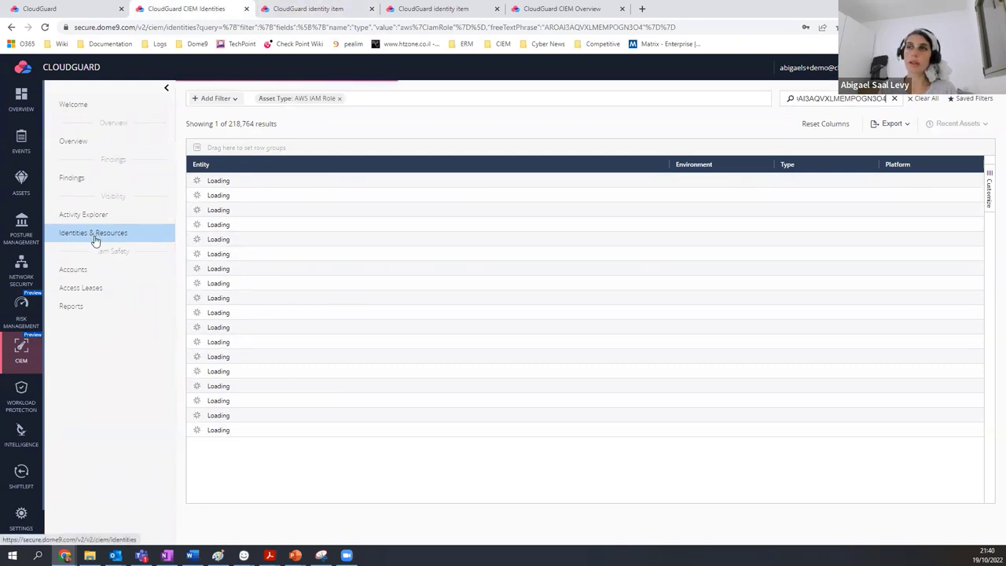
# - Open the Dome9-Connect-kevlar-qa role from the search results and display its permissions graph
pyautogui.click(234, 180)
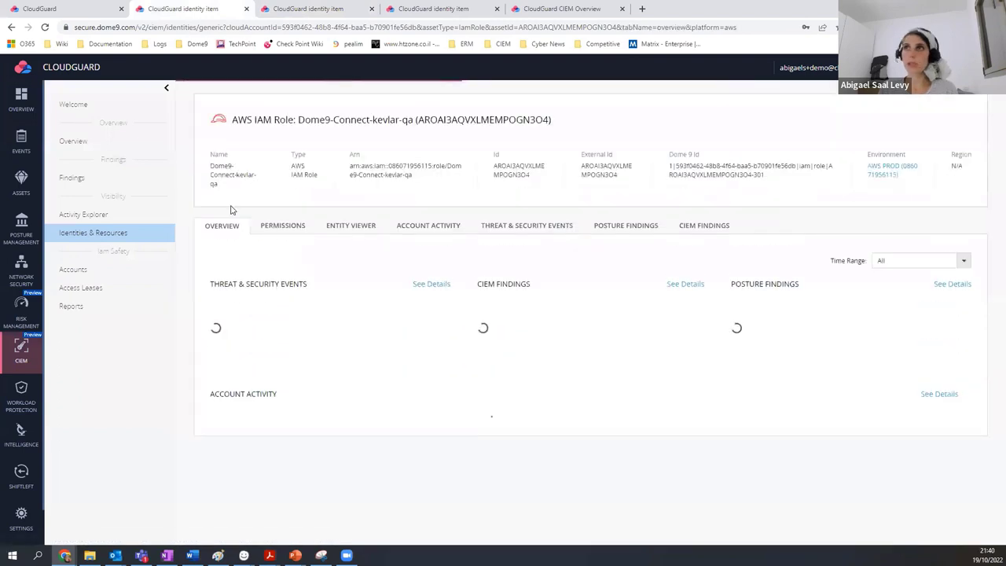
pyautogui.click(294, 227)
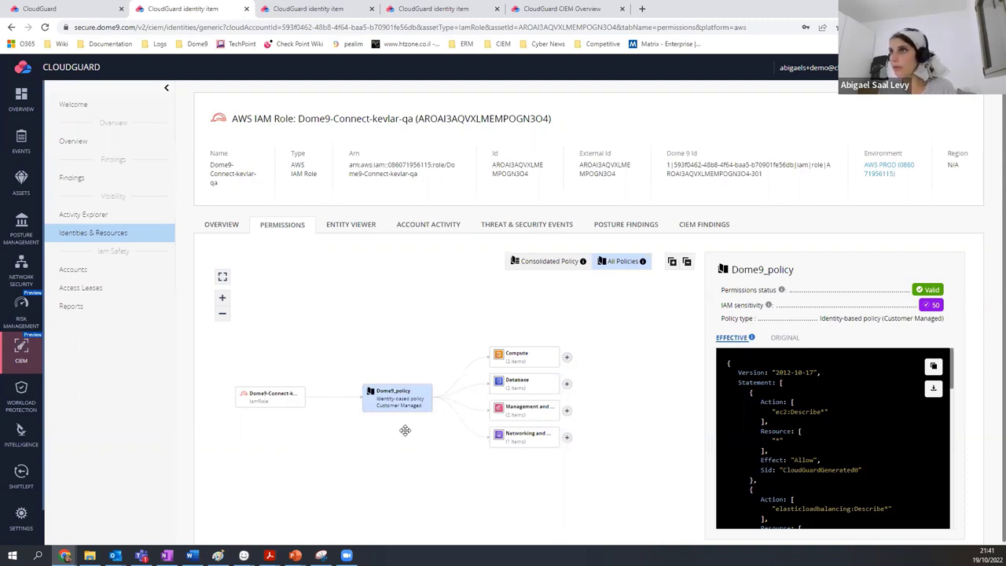
pyautogui.scroll(2, 403, 432)
pyautogui.scroll(-2, 401, 431)
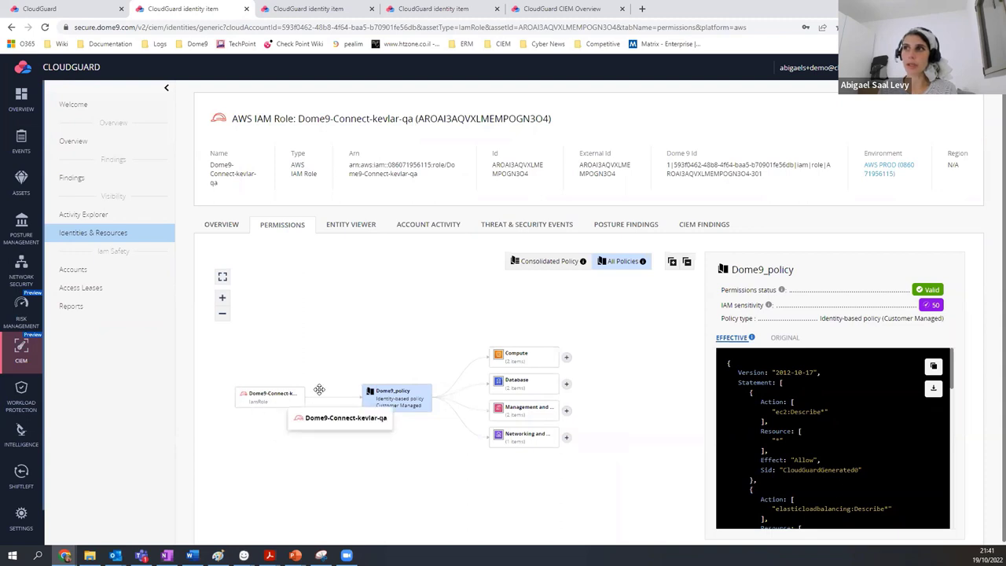
# - Examine Dome9_policy and its IAM sensitivity, and expand the Compute group in the permissions graph
pyautogui.moveTo(397, 409)
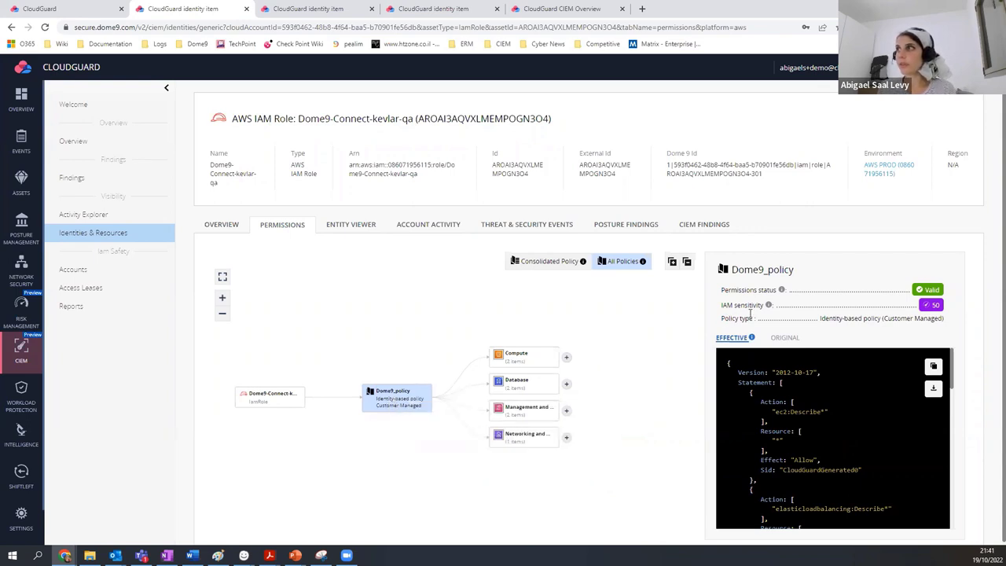
pyautogui.moveTo(769, 306)
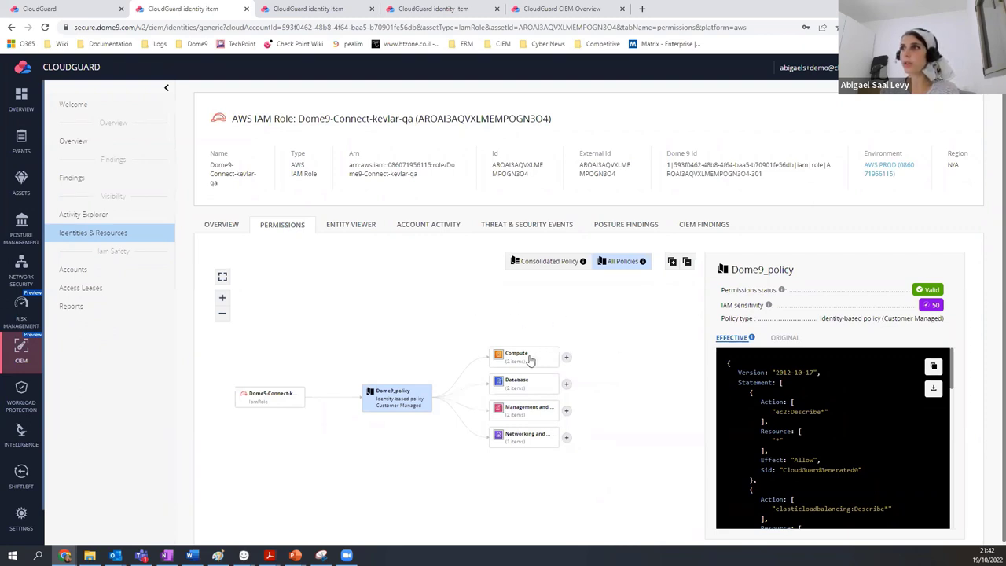
pyautogui.click(567, 359)
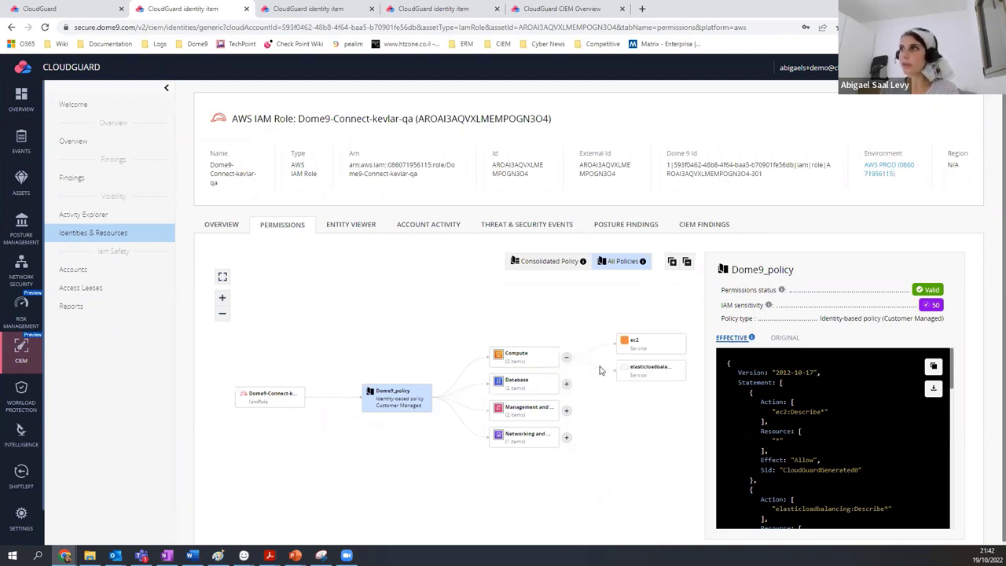
# - Locate the ec2 and rds services' statements in Dome9_policy, expanding the Database group in the permissions graph
pyautogui.click(658, 346)
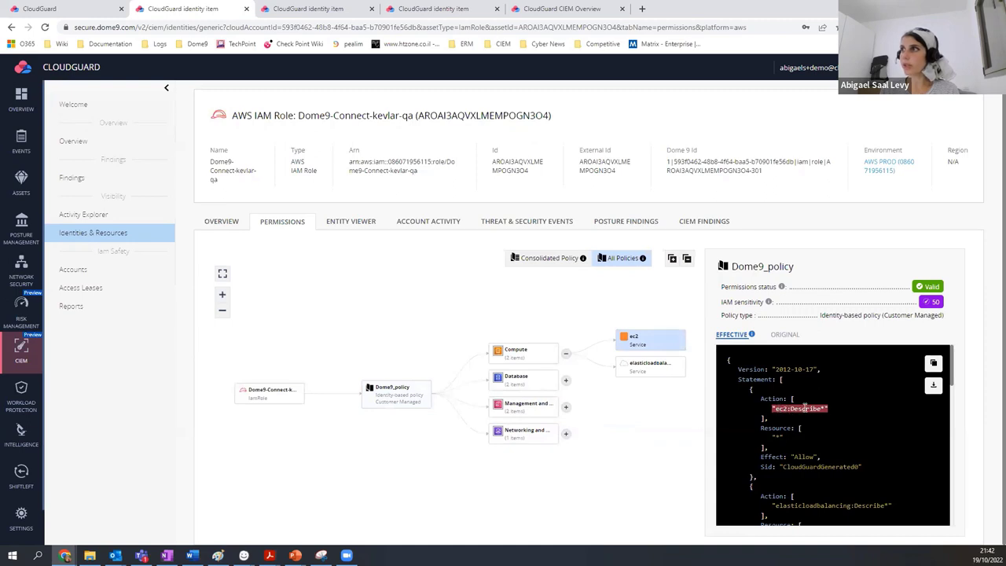
pyautogui.click(566, 381)
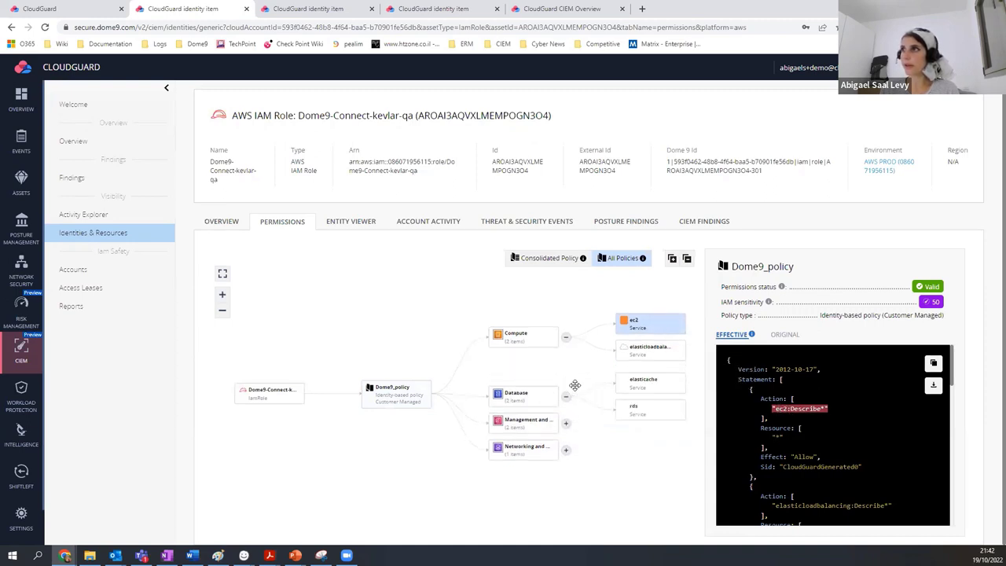
pyautogui.click(665, 421)
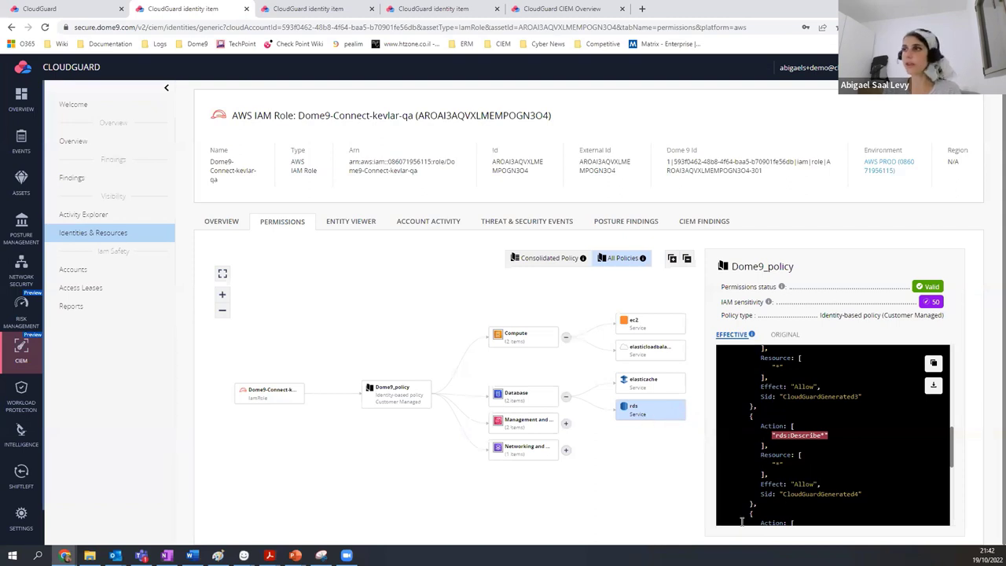
# - Expand the Networking and Management groups in the permissions graph and examine the services Dome9_policy grants
pyautogui.click(564, 452)
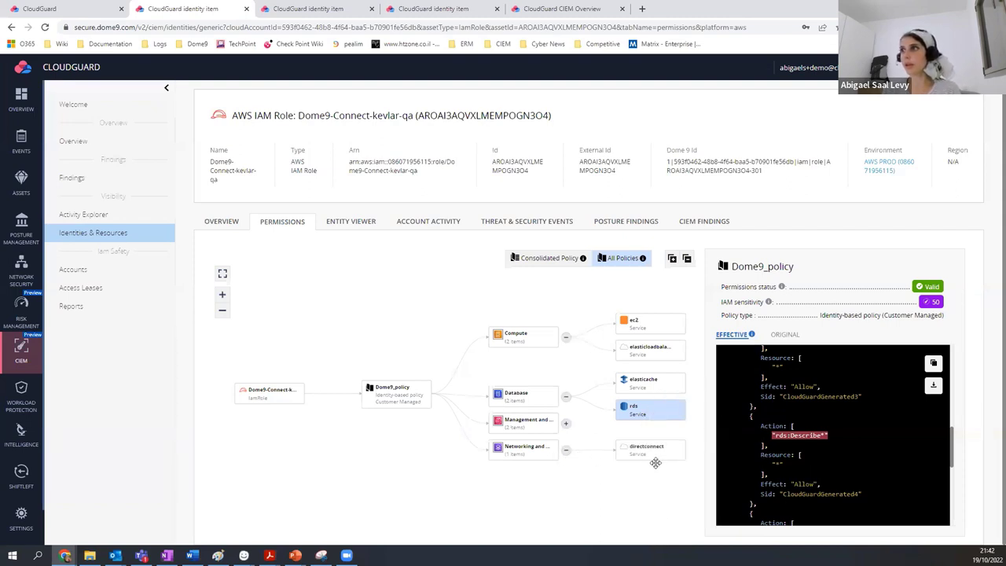
pyautogui.click(566, 430)
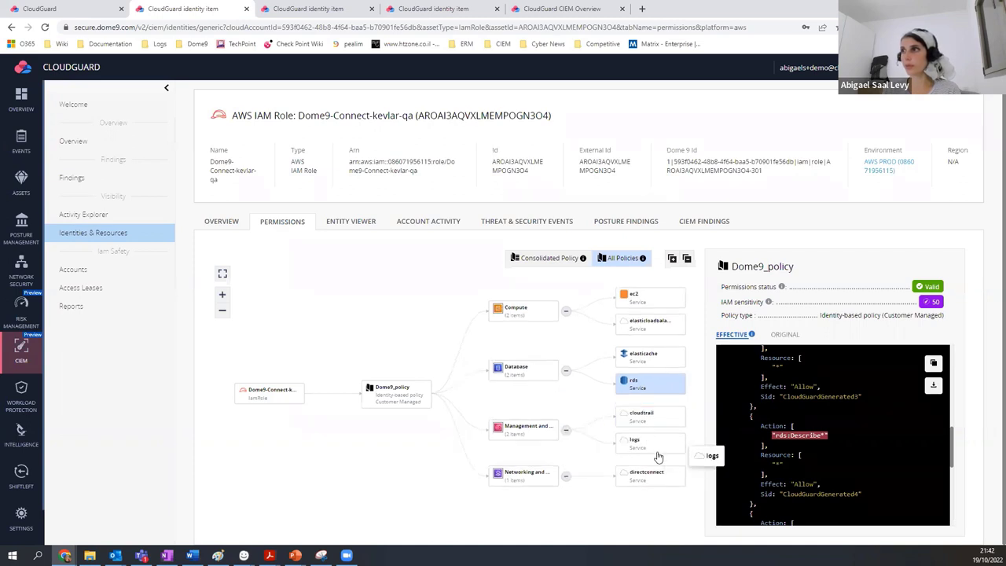
pyautogui.scroll(2, 651, 436)
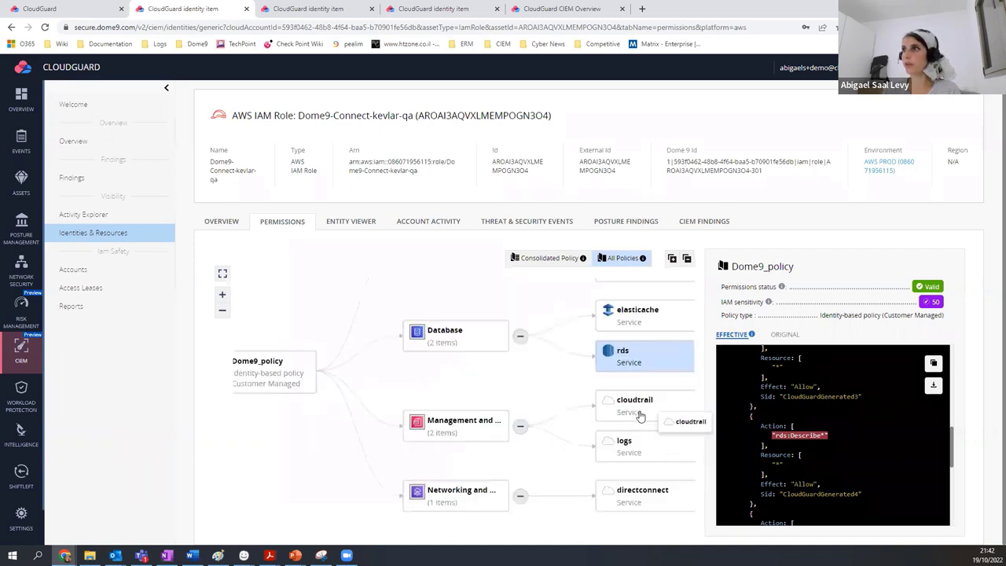
pyautogui.scroll(-2, 641, 416)
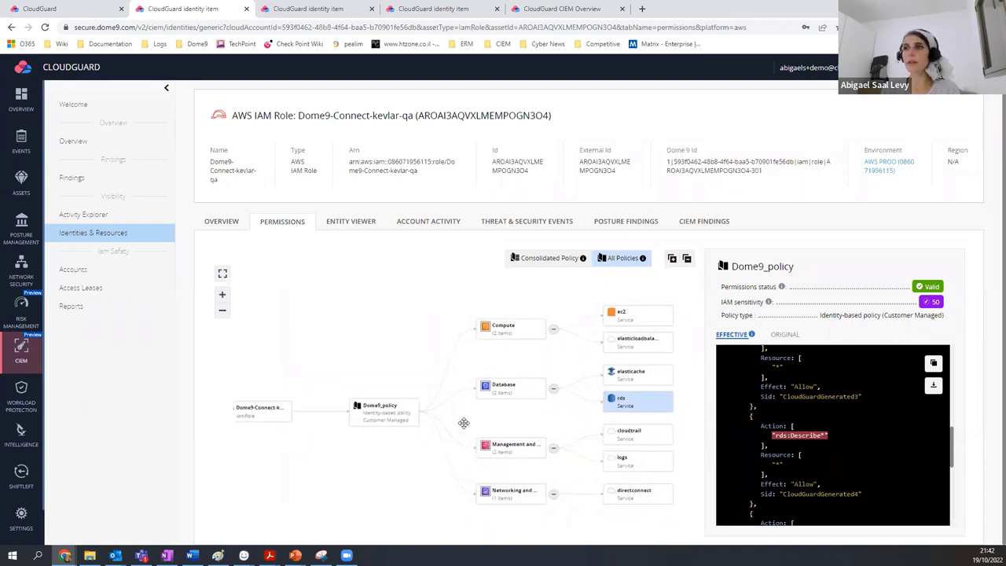
pyautogui.moveTo(408, 419)
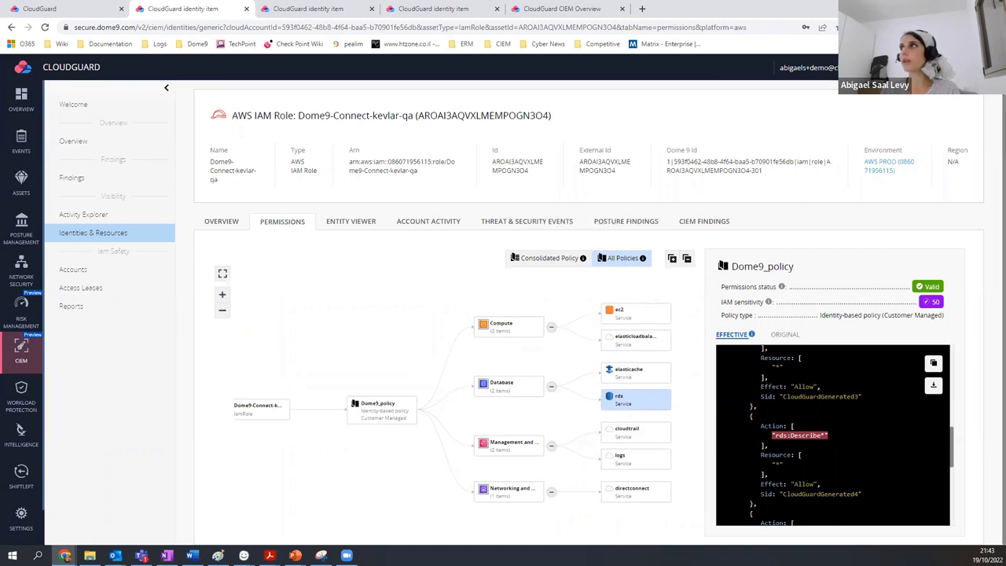
# - Switch to the open Role_A identity page and copy the role's ID
pyautogui.click(286, 15)
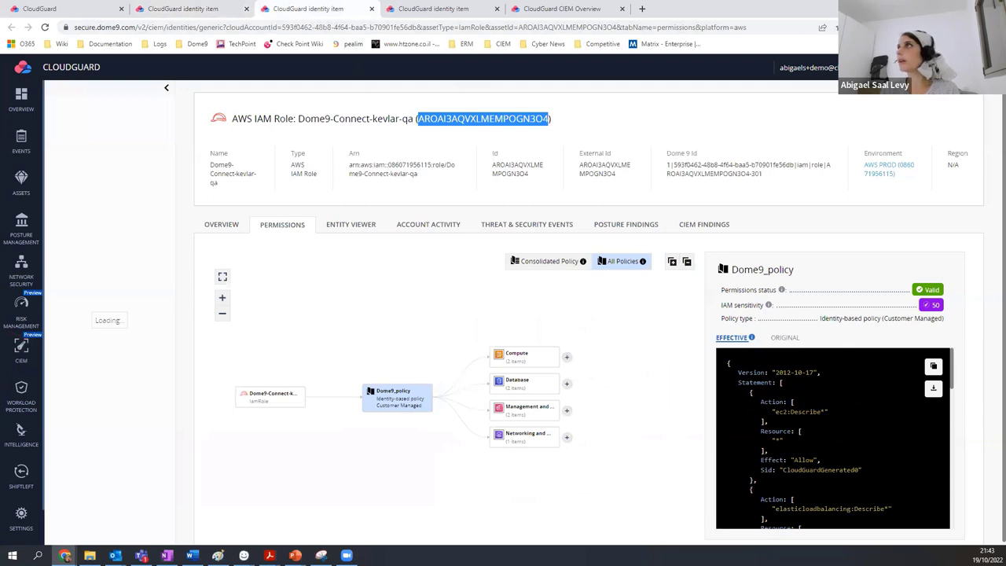
pyautogui.press('super+Down')
pyautogui.click(592, 82)
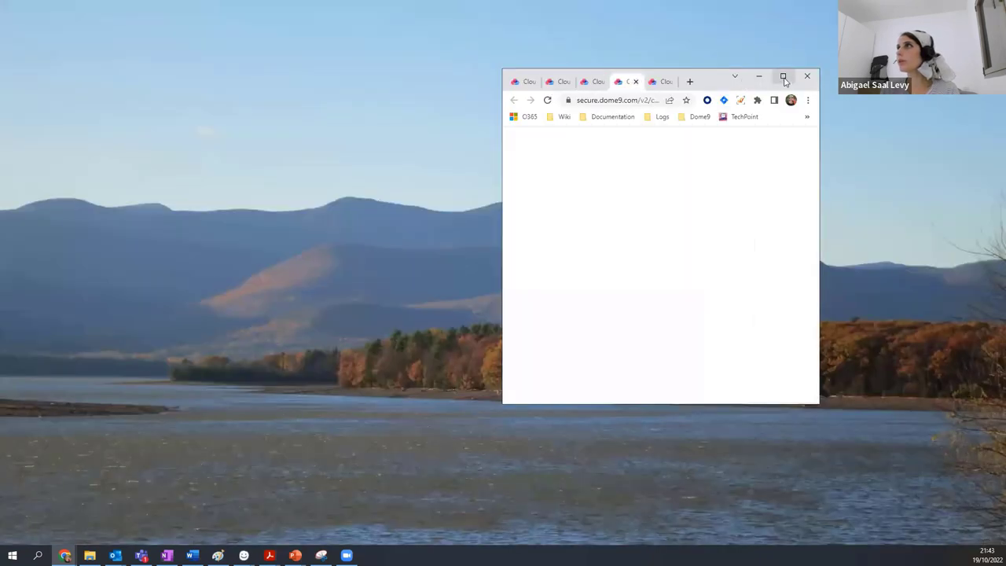
pyautogui.click(782, 77)
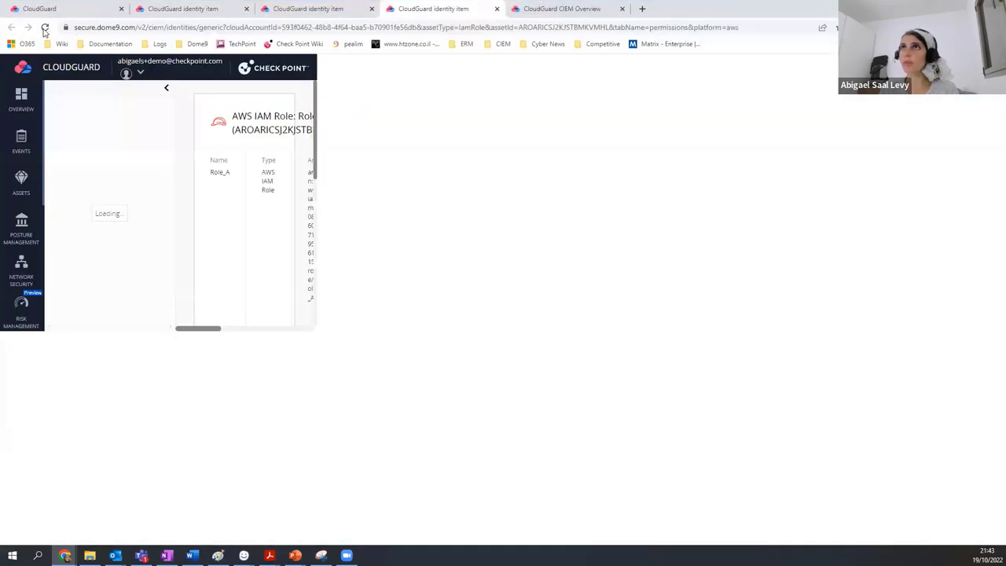
pyautogui.doubleClick(424, 120)
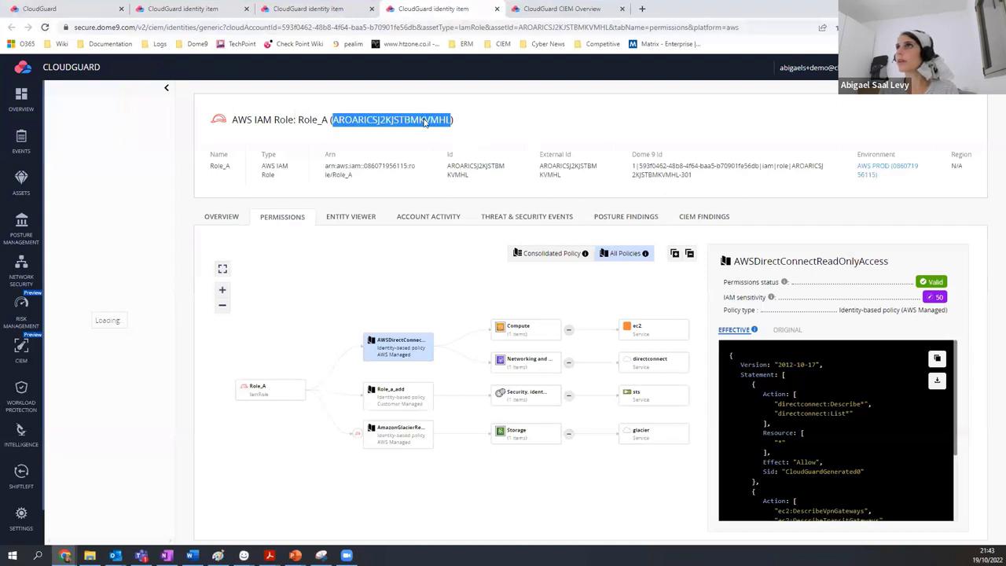
pyautogui.rightClick(425, 123)
pyautogui.click(447, 126)
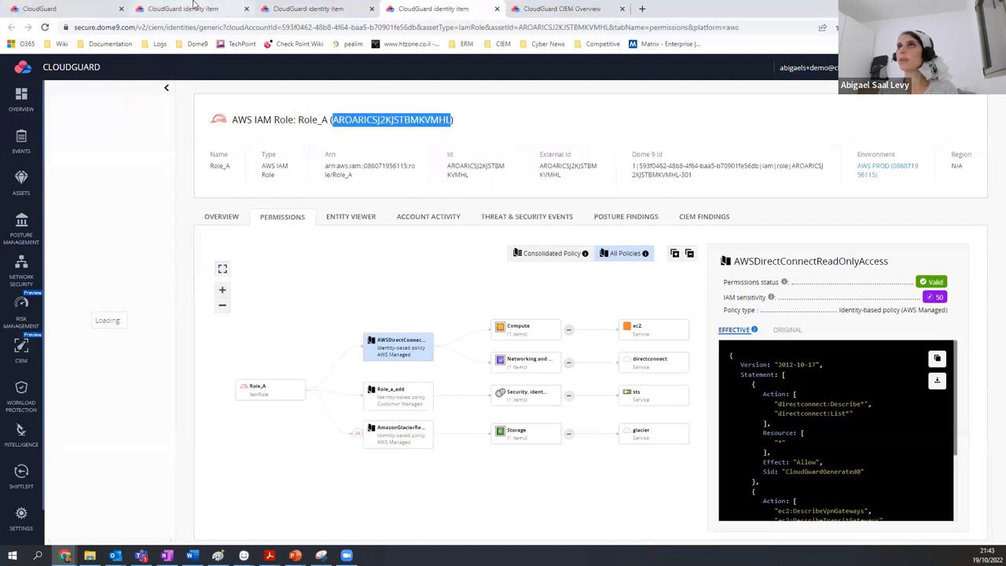
# - Return to the CIEM identities and resources list and replace the previous search with Role_A's copied ID
pyautogui.click(163, 7)
pyautogui.click(150, 233)
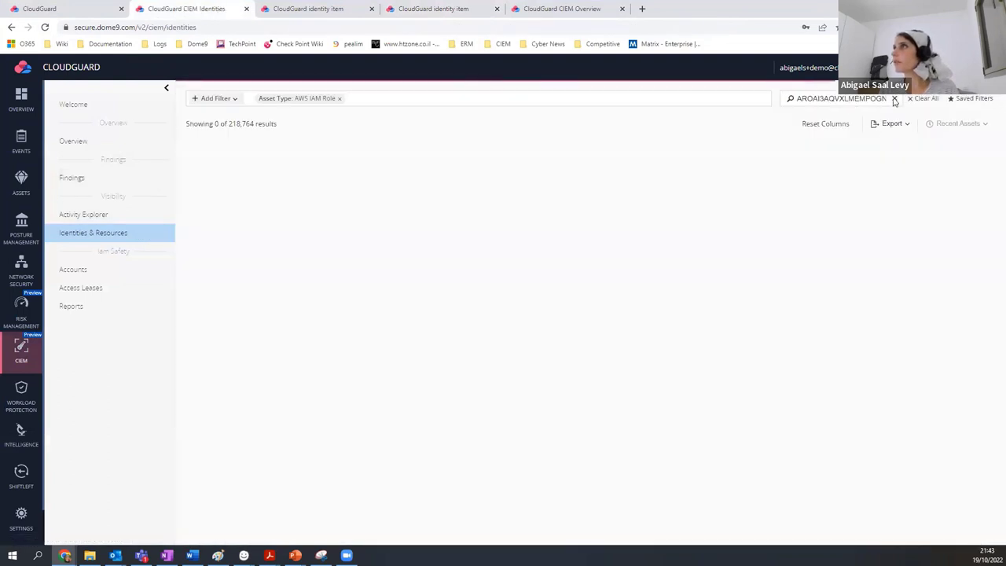
pyautogui.click(894, 99)
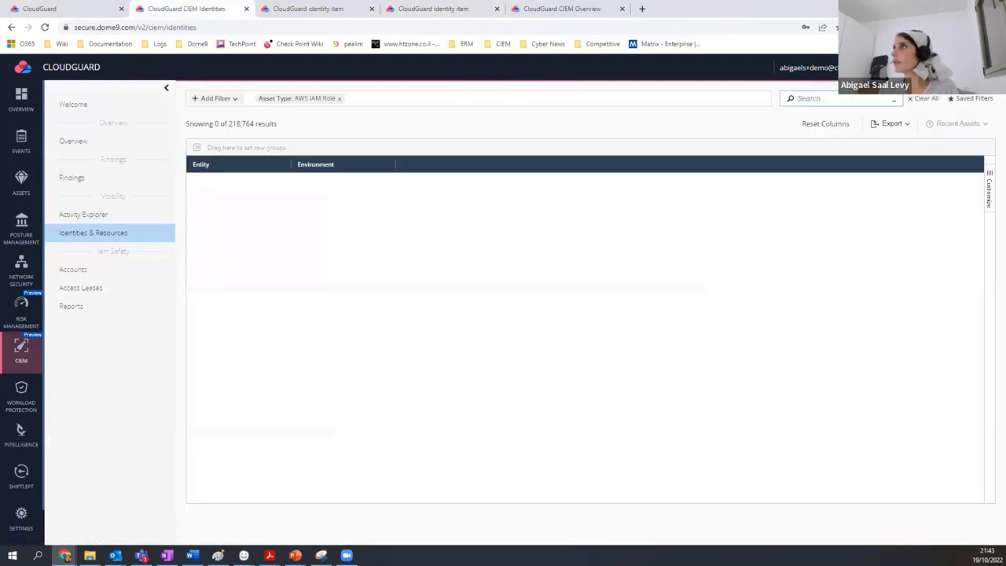
pyautogui.click(831, 96)
pyautogui.hotkey('ctrl', 'v')
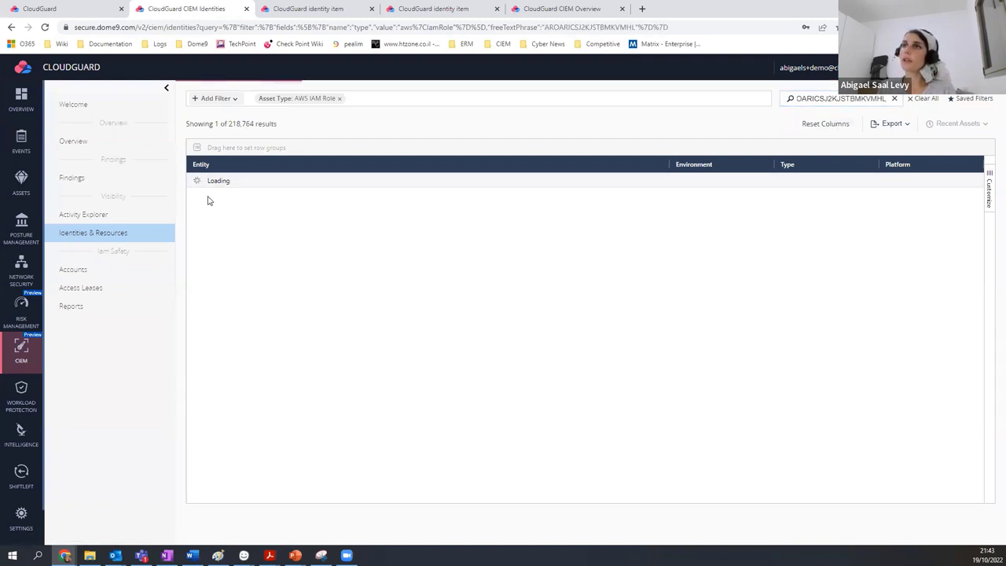
# - Open Role_A from the search results and display its permissions graph
pyautogui.click(231, 180)
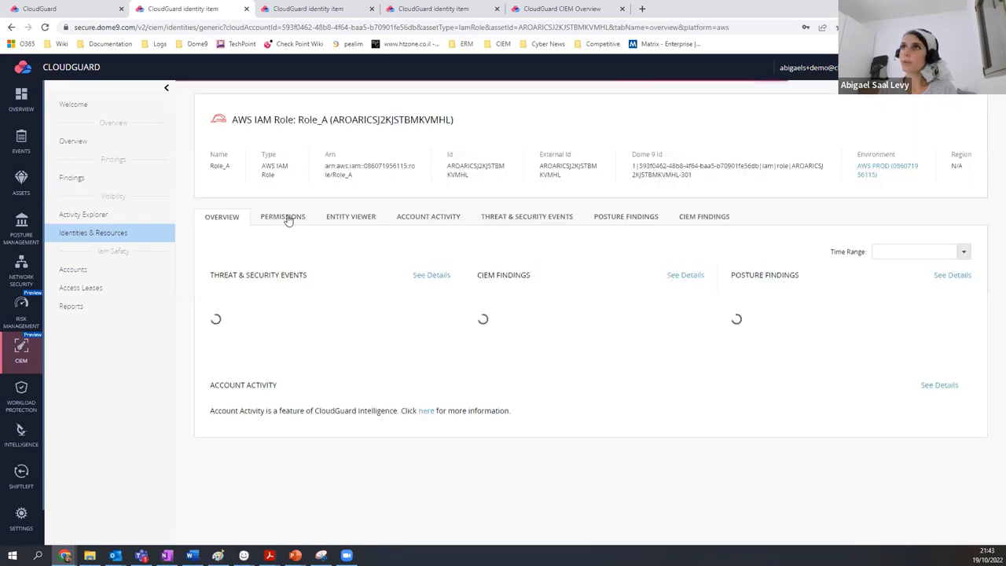
pyautogui.click(283, 217)
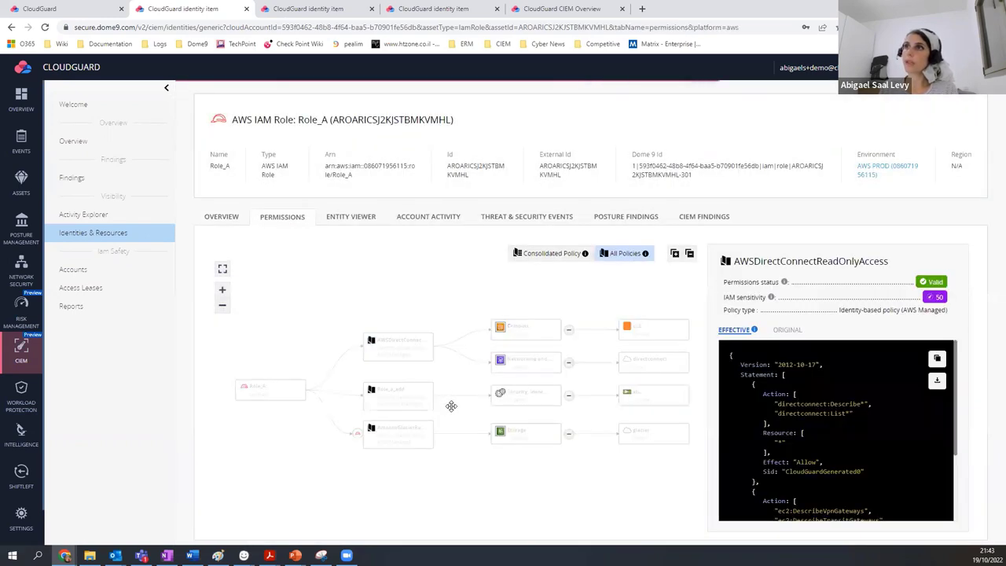
pyautogui.moveTo(405, 449)
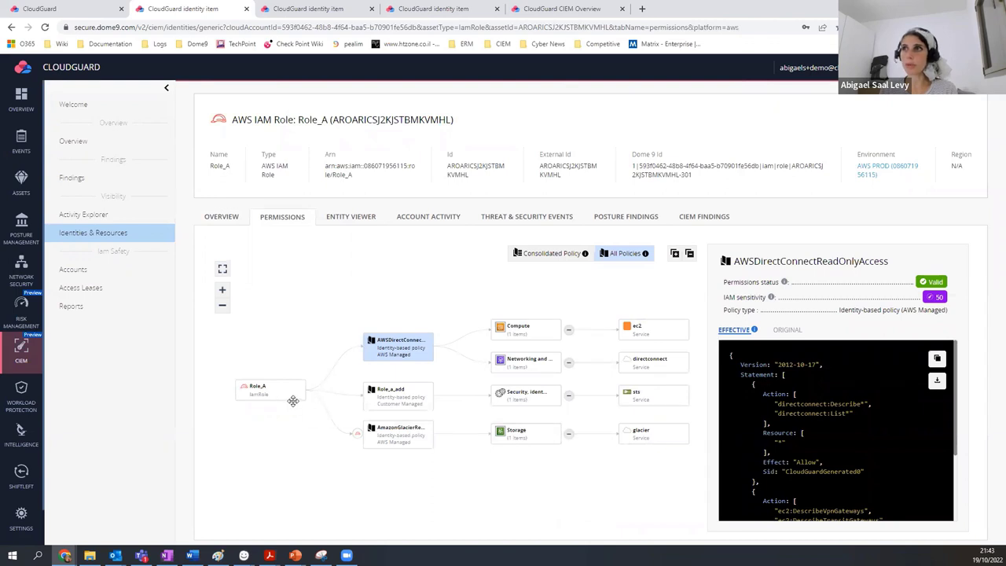
# - Examine the policies linked to Role_A and show the details and trust relationship of AmazonGlacierReadOnlyAccess
pyautogui.moveTo(411, 355)
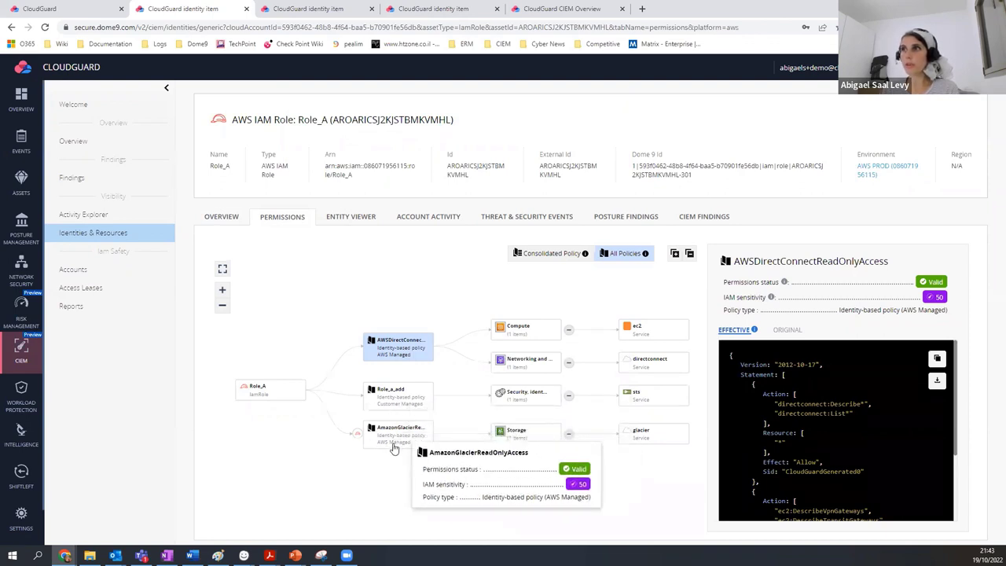
pyautogui.moveTo(358, 437)
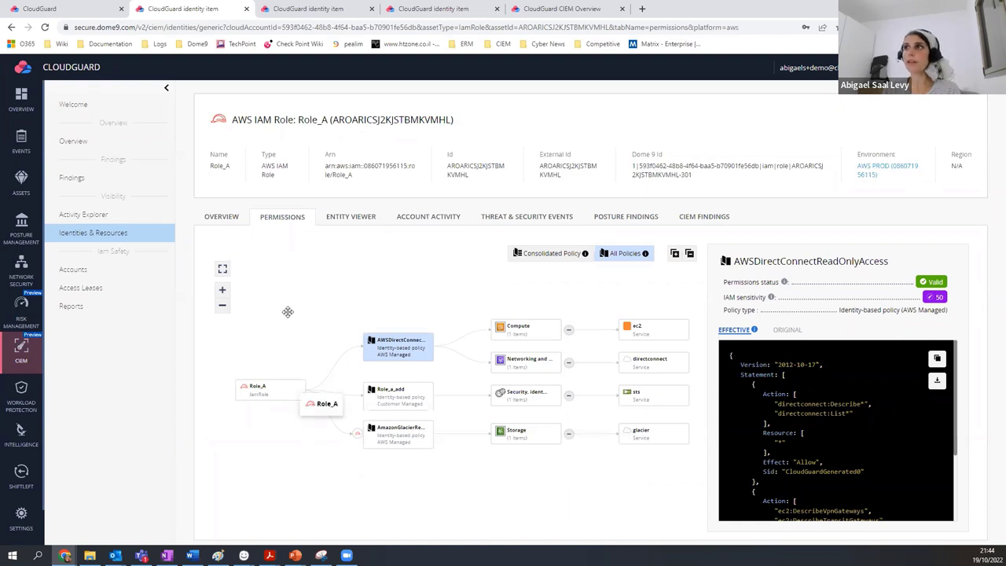
pyautogui.click(397, 440)
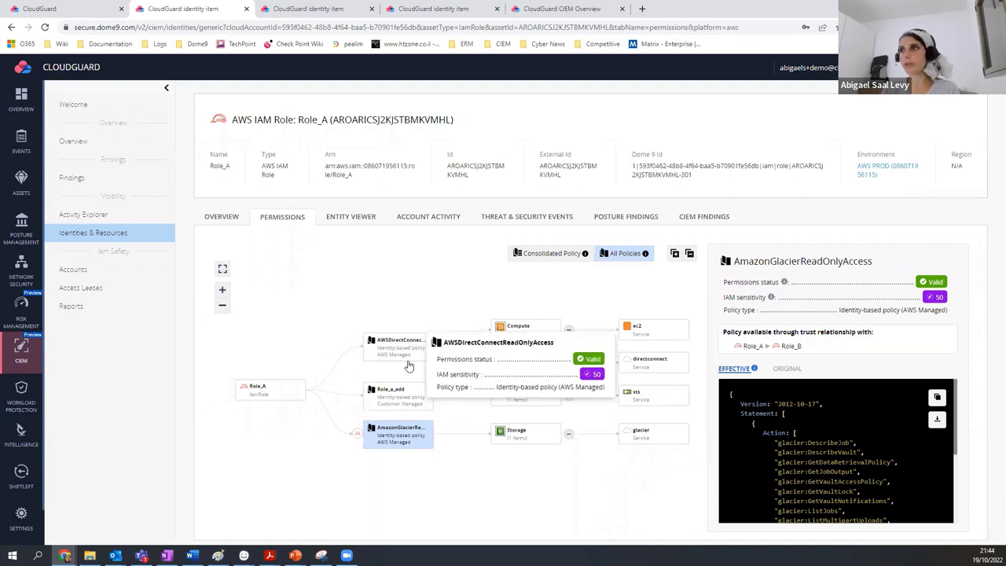
pyautogui.moveTo(417, 438)
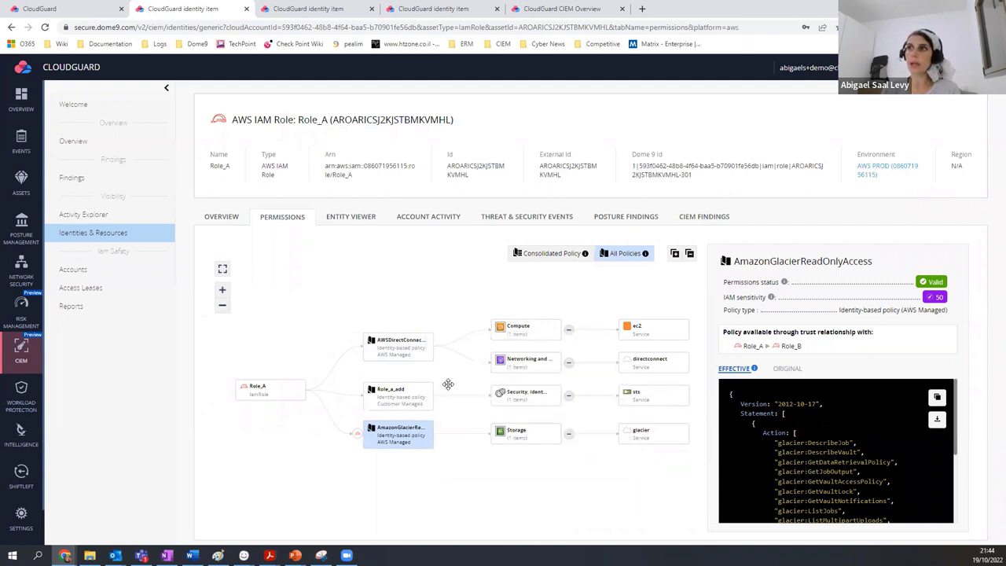
pyautogui.moveTo(409, 352)
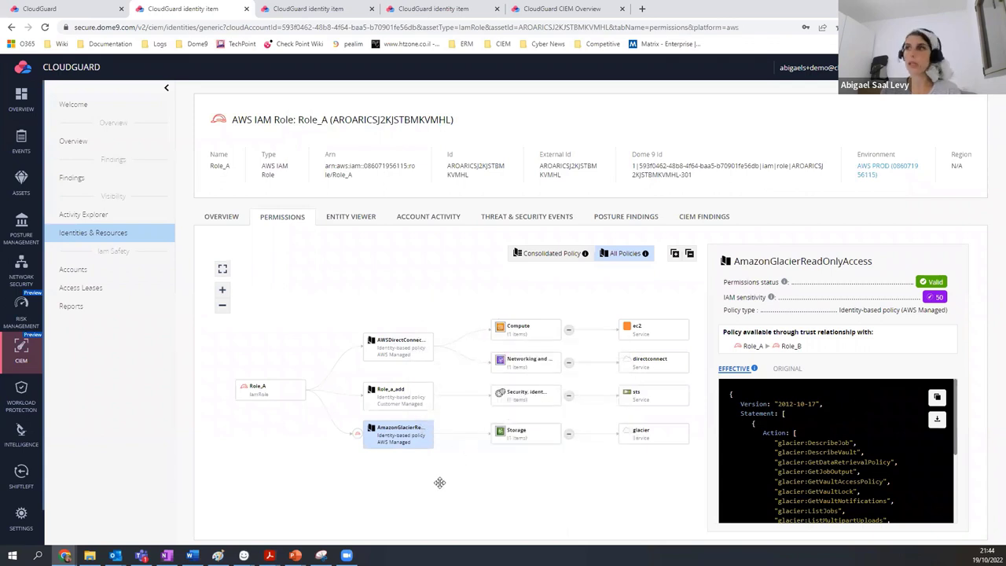
# - Show Role_A's consolidated policy, review its services, actions and resources in the enlarged table, and close that table
pyautogui.click(540, 254)
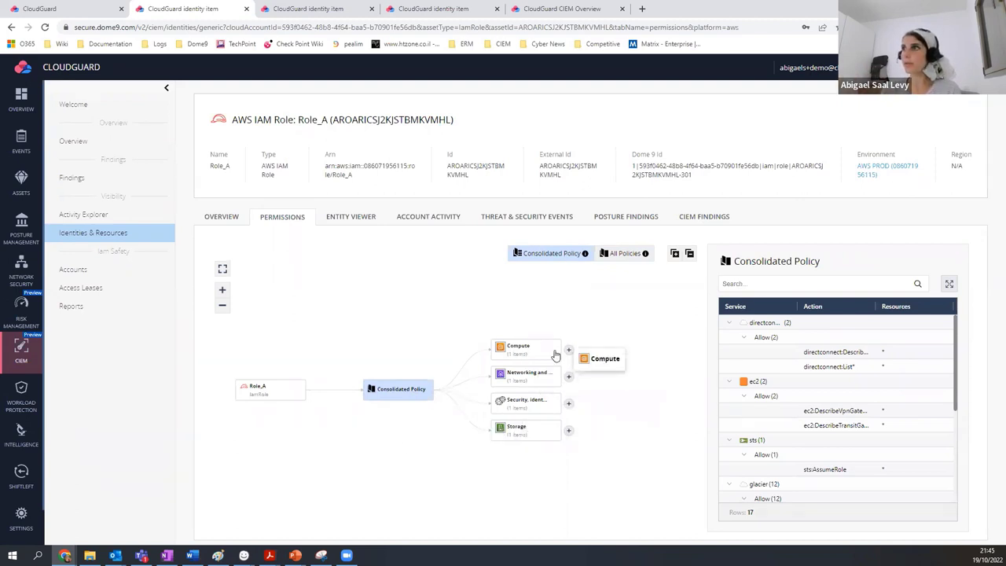
pyautogui.click(949, 284)
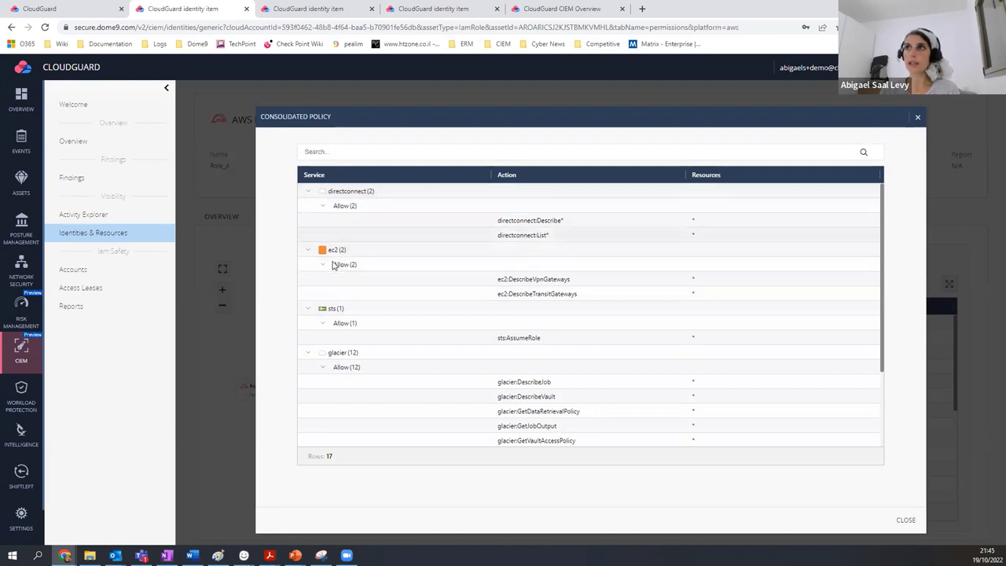
pyautogui.scroll(-3, 356, 389)
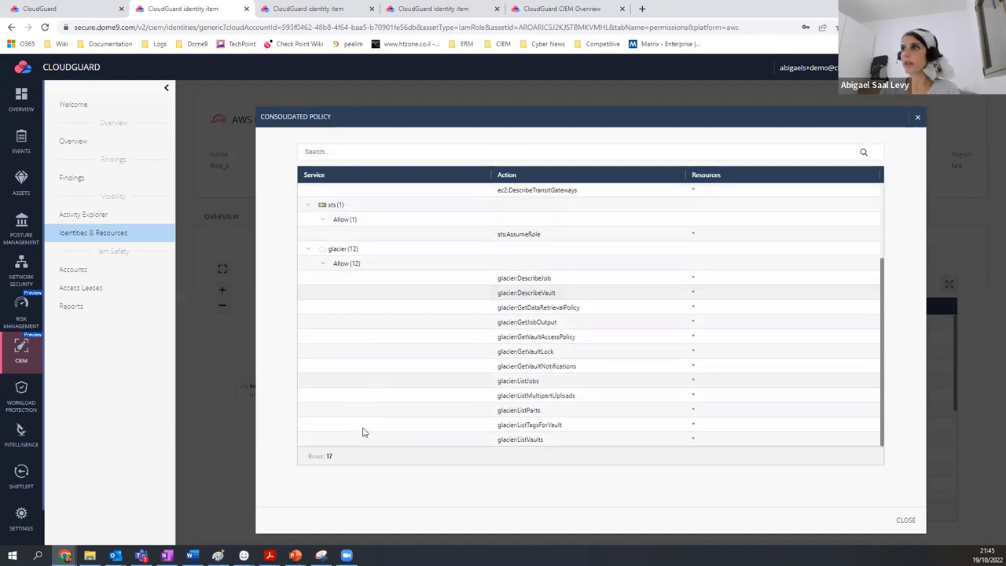
pyautogui.scroll(1, 378, 337)
pyautogui.scroll(2, 381, 294)
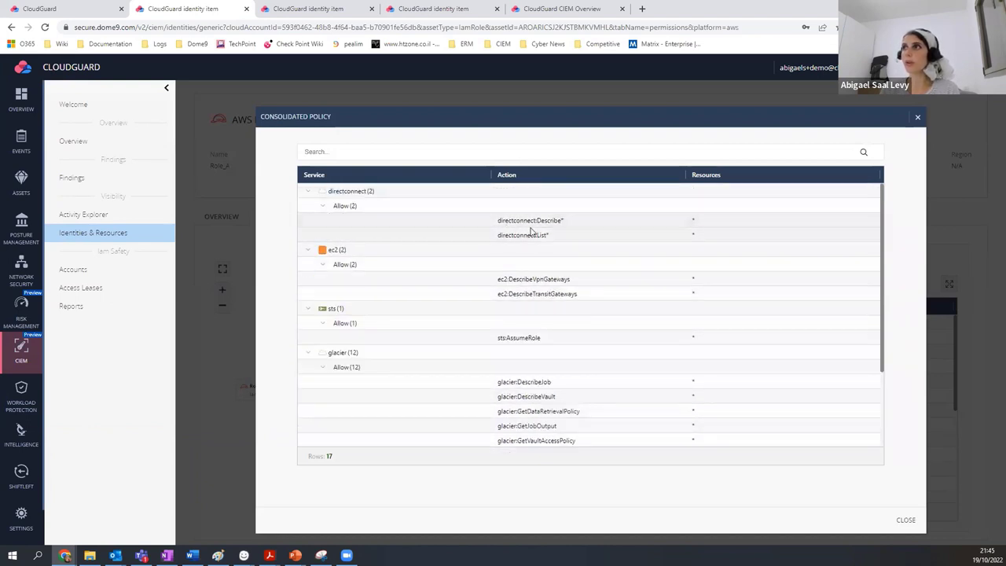
pyautogui.click(918, 119)
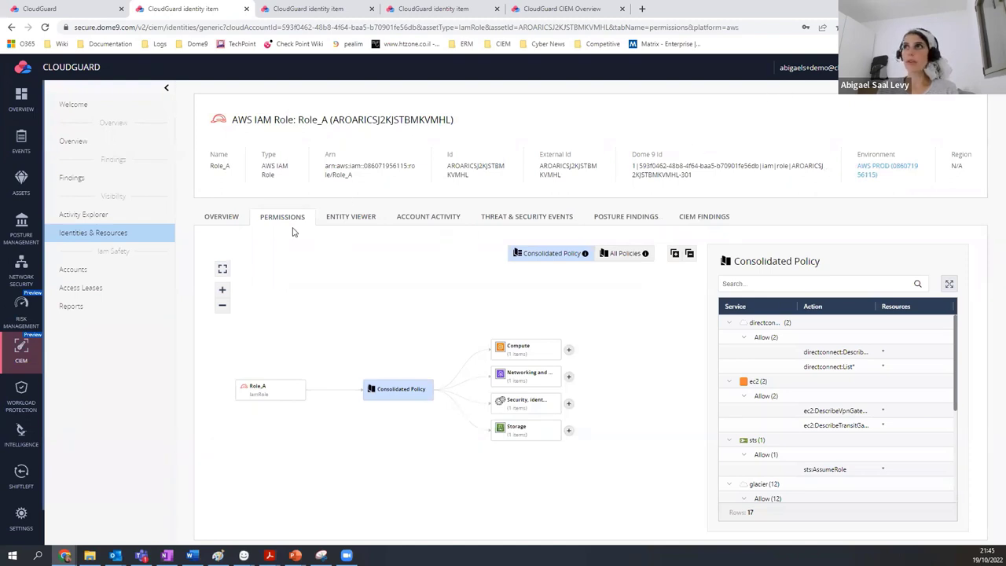
# - Open the CIEM overview and review its findings by severity, top entities and labels charts
pyautogui.click(107, 139)
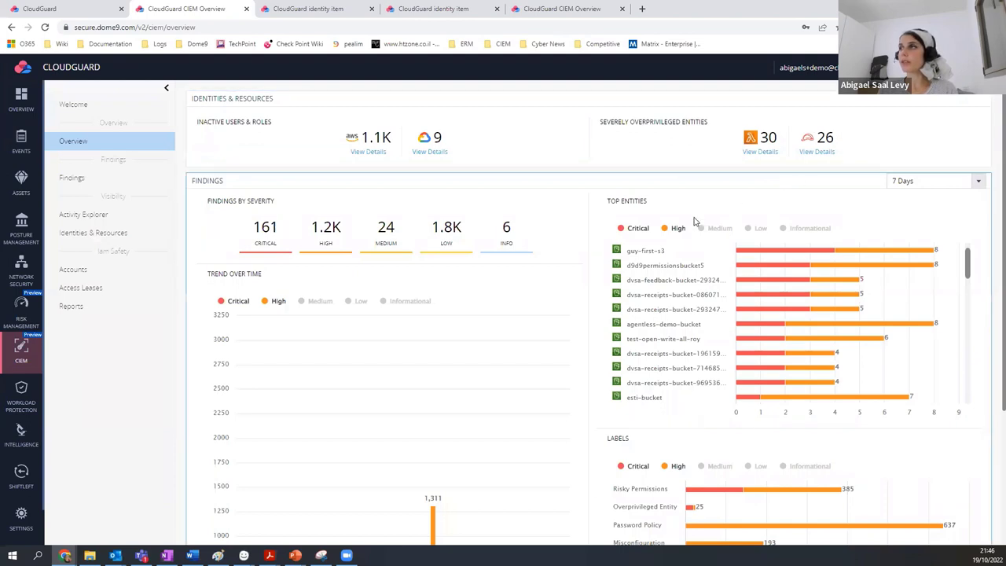
pyautogui.scroll(-1, 508, 234)
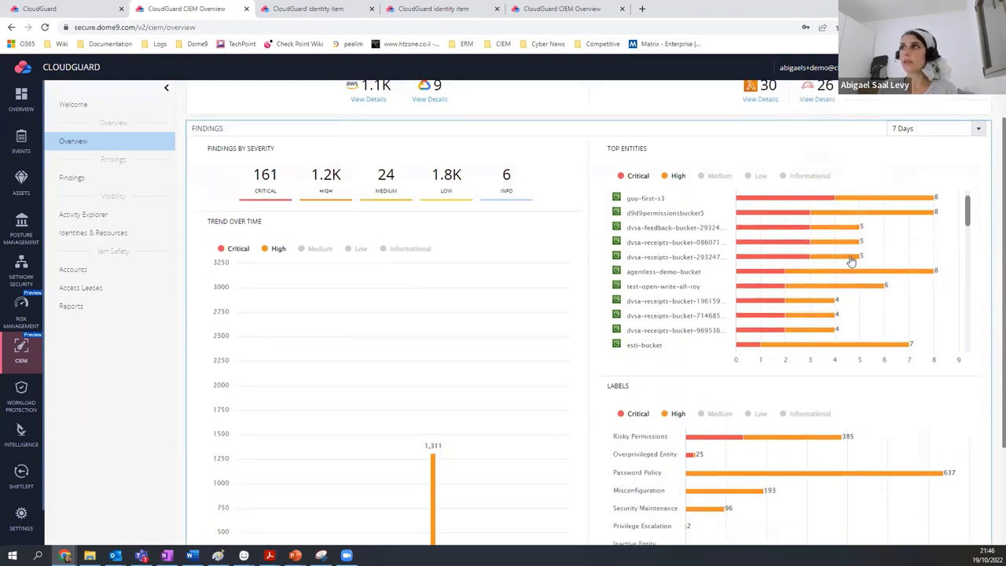
pyautogui.scroll(-1, 472, 345)
pyautogui.scroll(2, 503, 345)
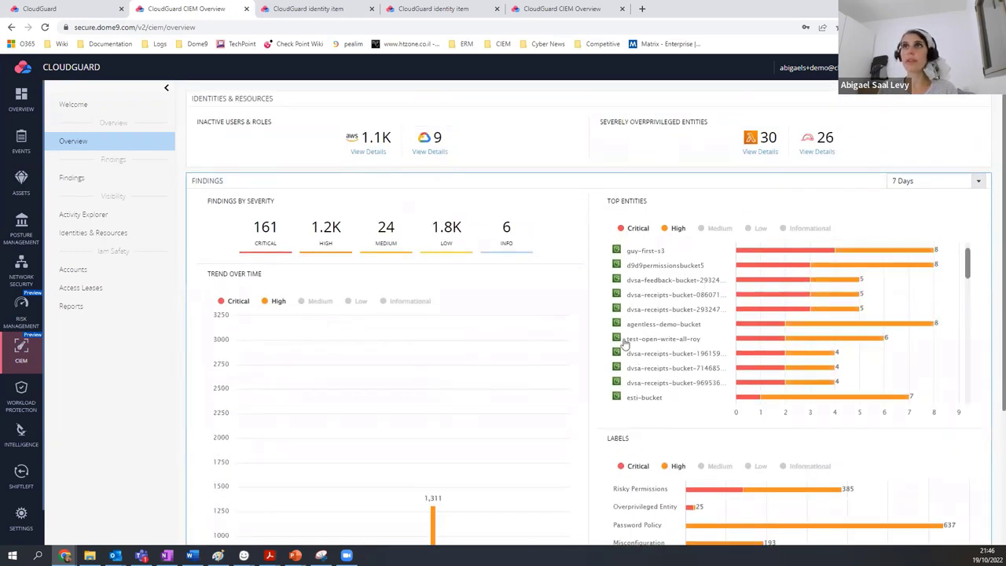
# - Open the CIEM findings list, remove the Overprivileged Entity label filter and browse all the findings
pyautogui.click(89, 177)
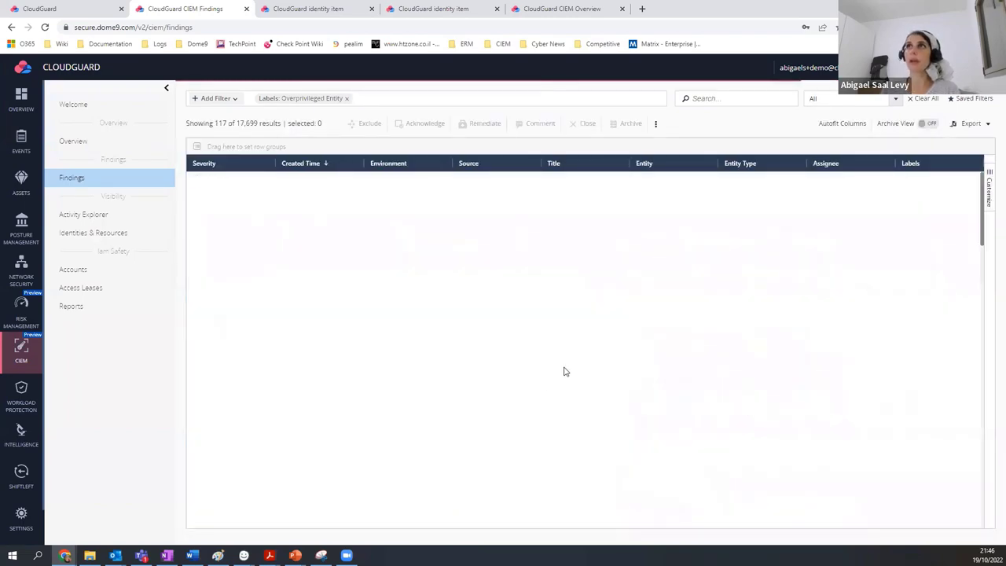
pyautogui.click(346, 98)
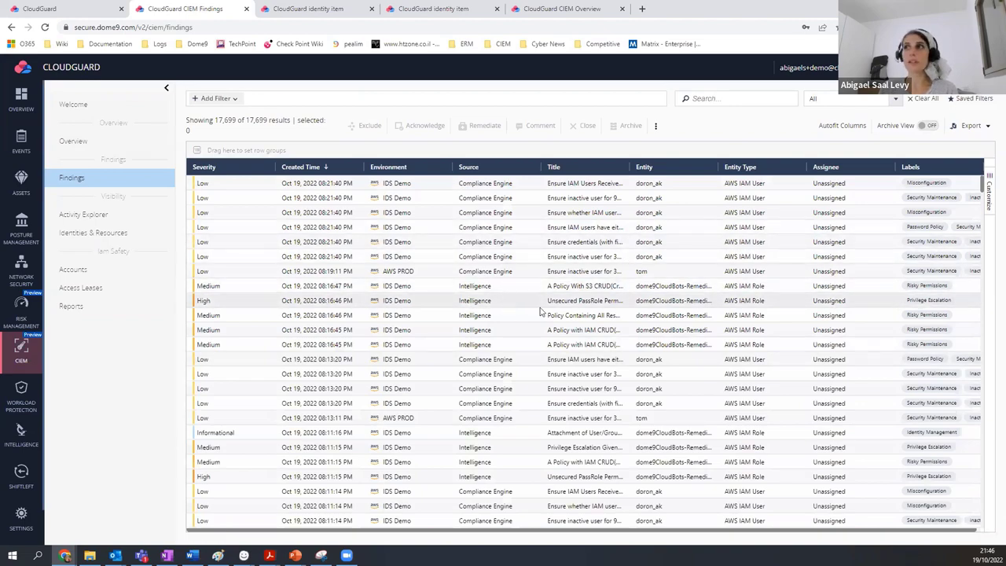
pyautogui.scroll(-5, 540, 312)
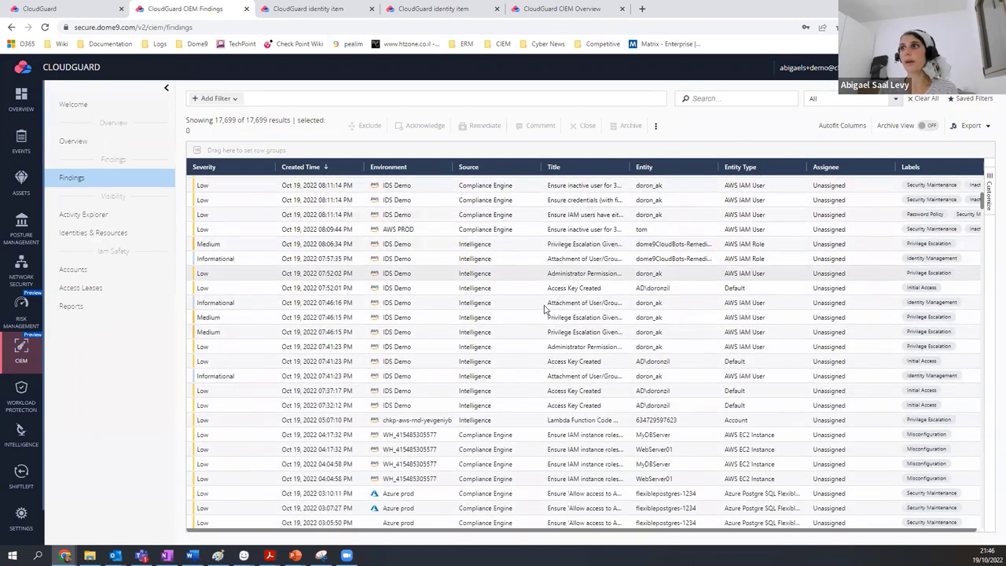
# - Browse the CIEM findings list and group the findings by Labels
pyautogui.scroll(-5, 546, 308)
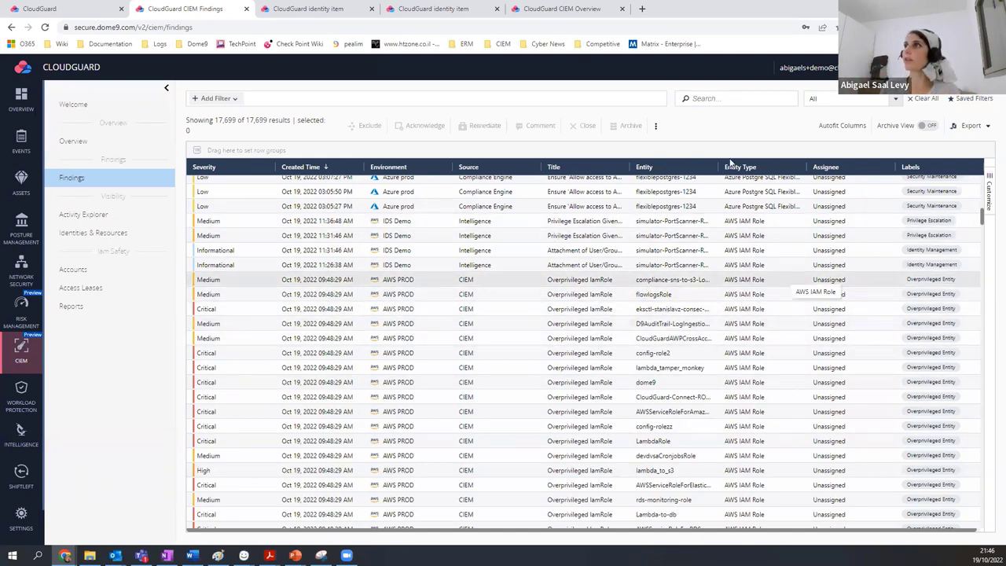
pyautogui.scroll(1, 566, 291)
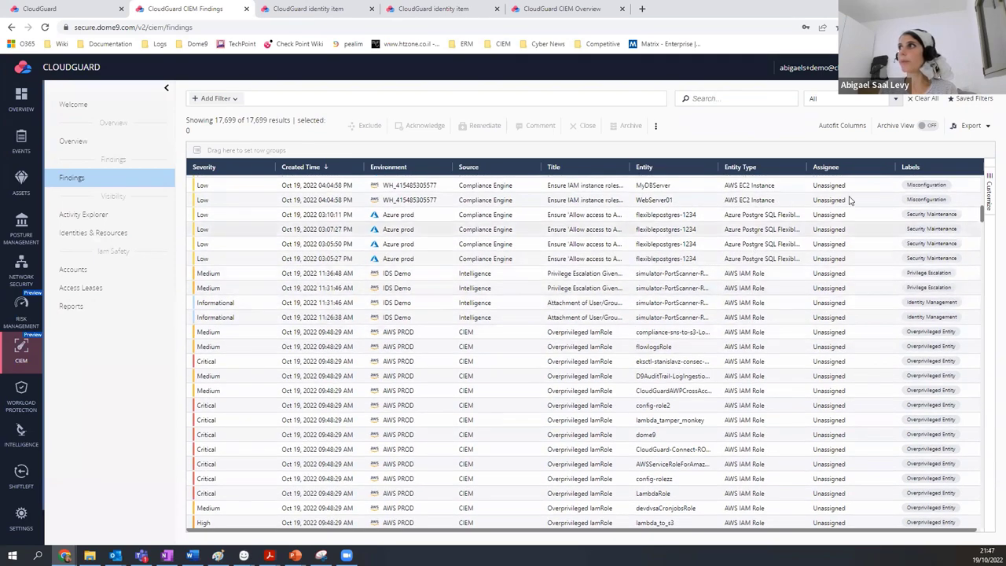
pyautogui.moveTo(916, 168); pyautogui.dragTo(216, 148)
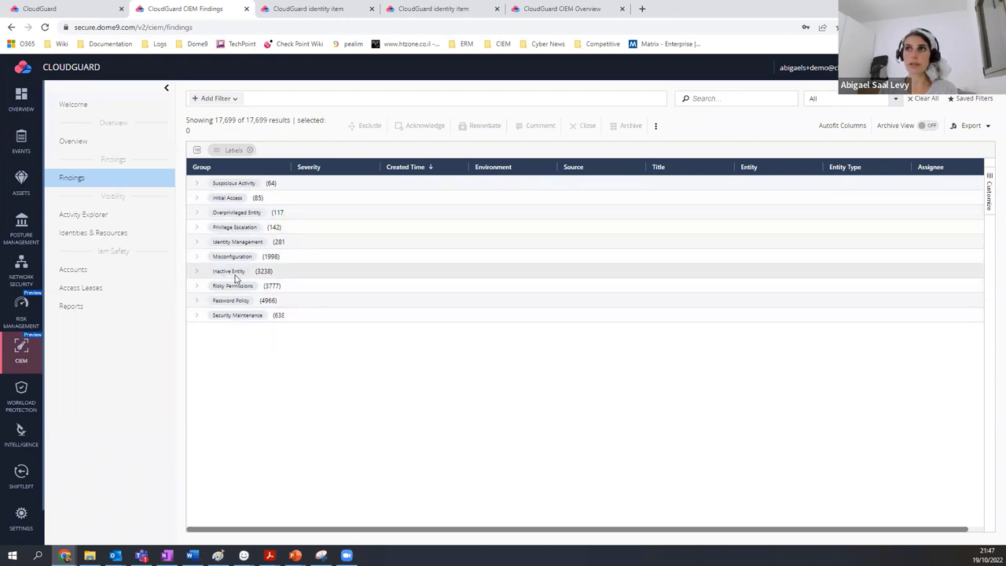
# - From the CIEM overview, open the severely overprivileged IAM role findings, expand the Overprivileged Entity group and show the first finding's details
pyautogui.click(88, 148)
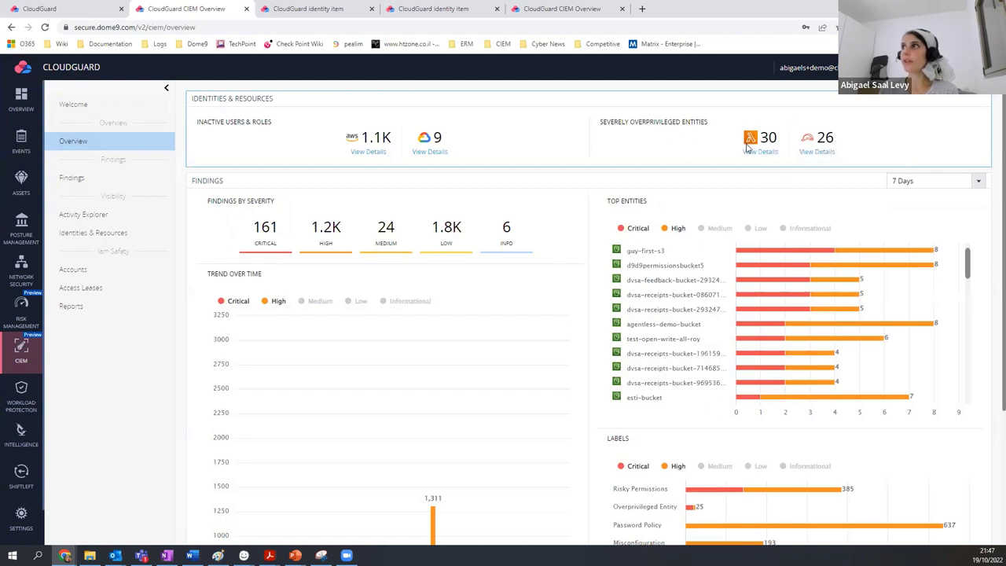
pyautogui.click(817, 153)
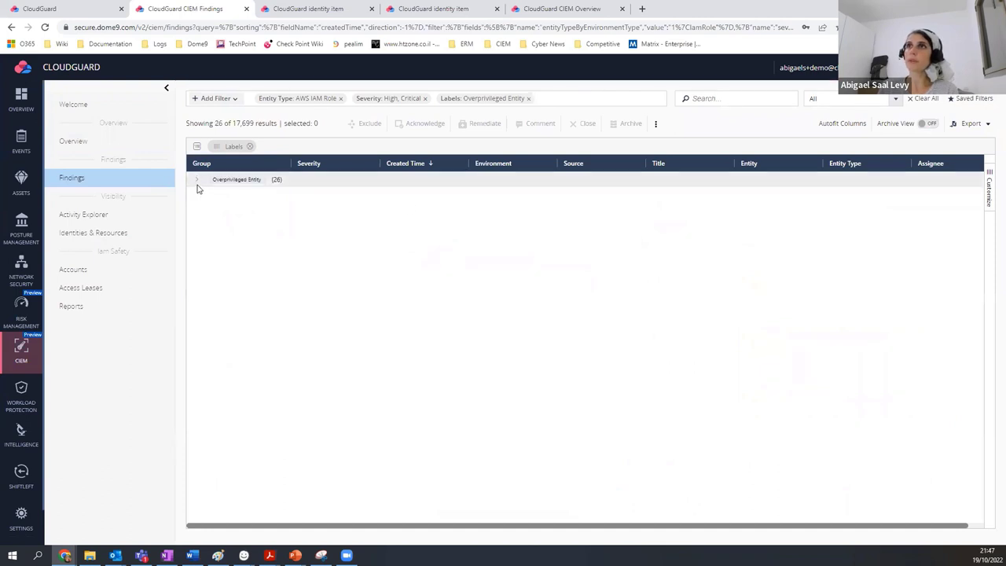
pyautogui.click(197, 182)
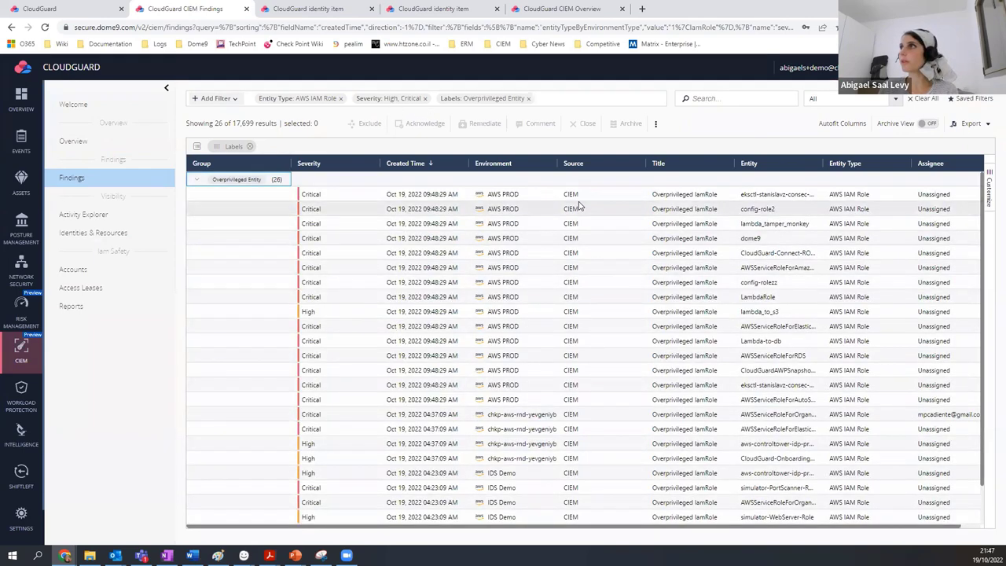
pyautogui.click(550, 198)
pyautogui.click(552, 198)
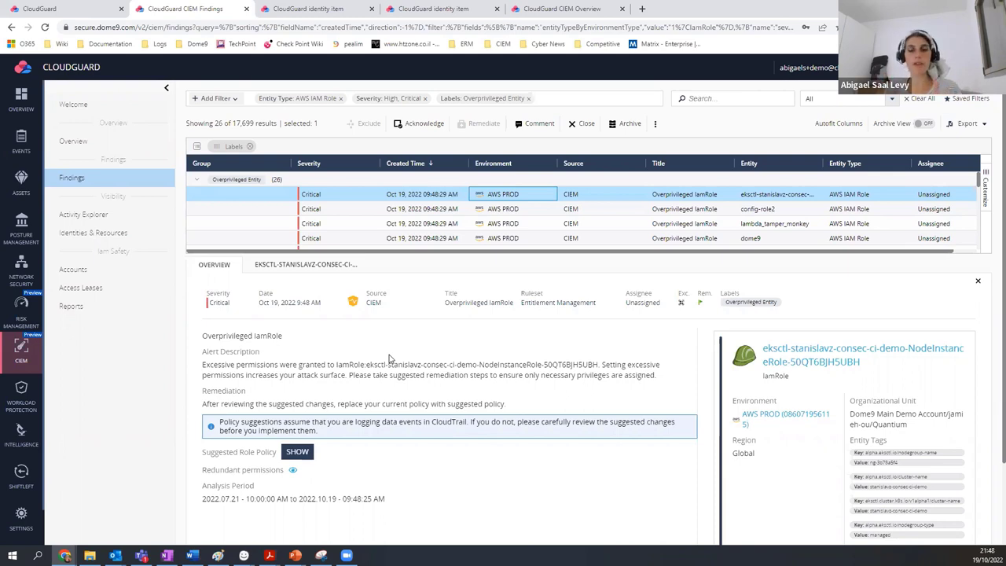
# - Show the consolidated policy of the Dome9-Connect-kevlar-qa role and return to the open CIEM finding
pyautogui.click(286, 11)
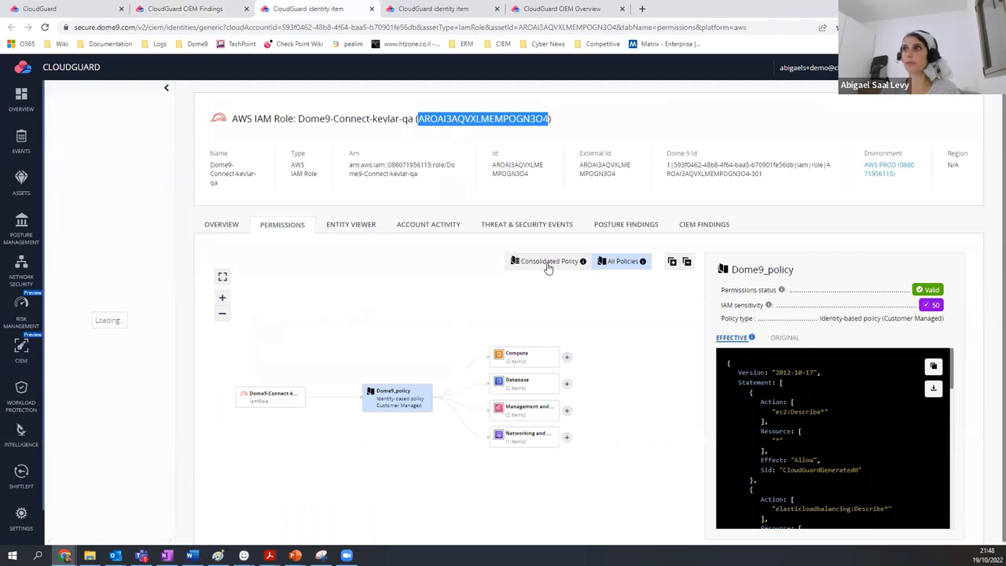
pyautogui.click(546, 262)
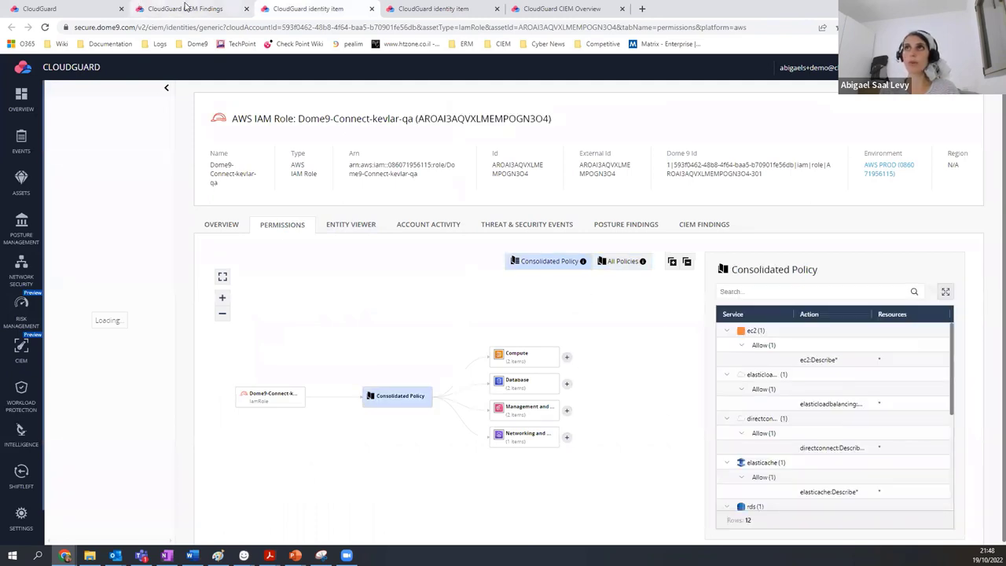
pyautogui.hotkey('ctrl', 'shift', 'Tab')
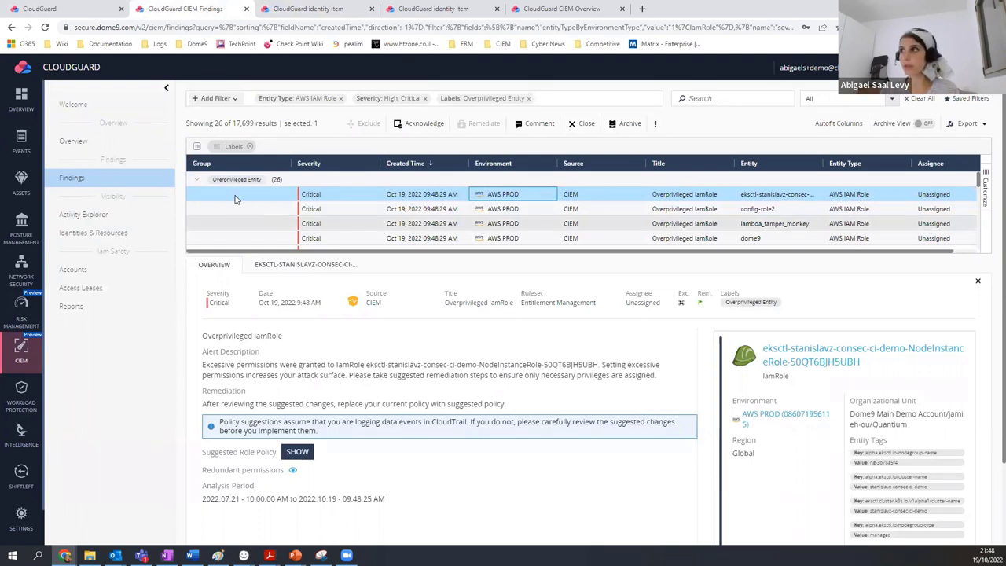
# - Review the redundant permissions listed for the overprivileged role finding and close the list
pyautogui.scroll(-1, 346, 430)
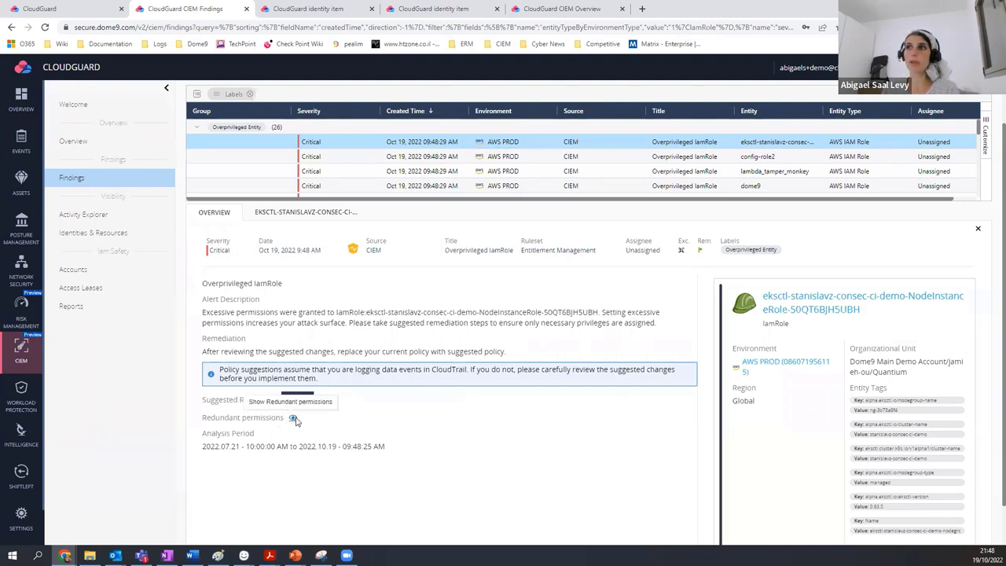
pyautogui.click(293, 419)
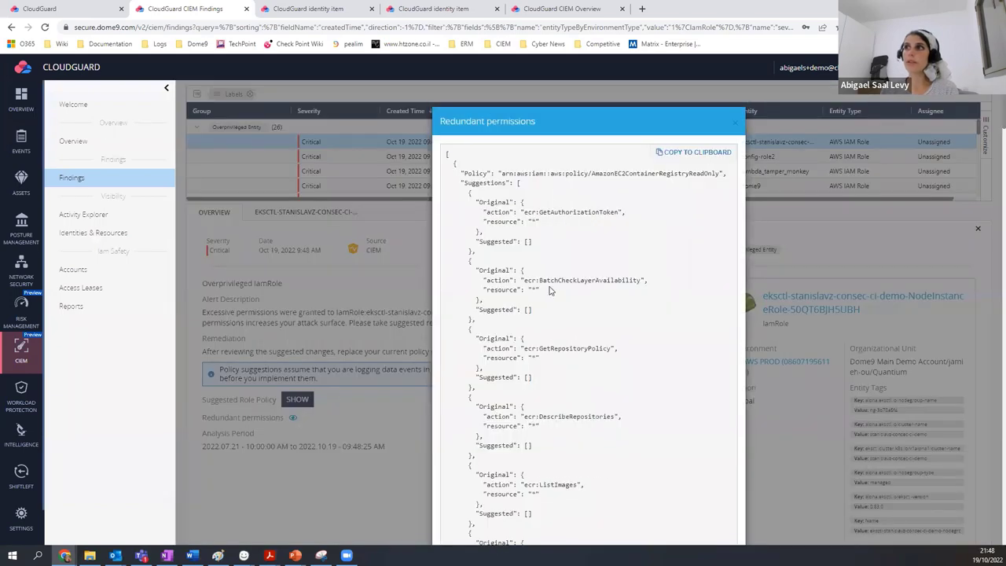
pyautogui.scroll(-3, 550, 408)
pyautogui.scroll(1, 548, 394)
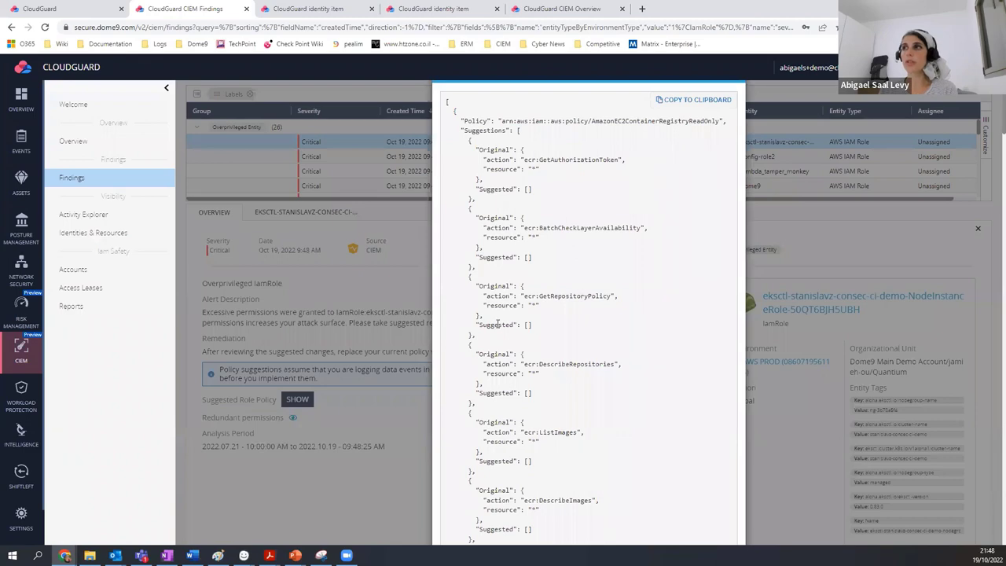
pyautogui.scroll(2, 562, 320)
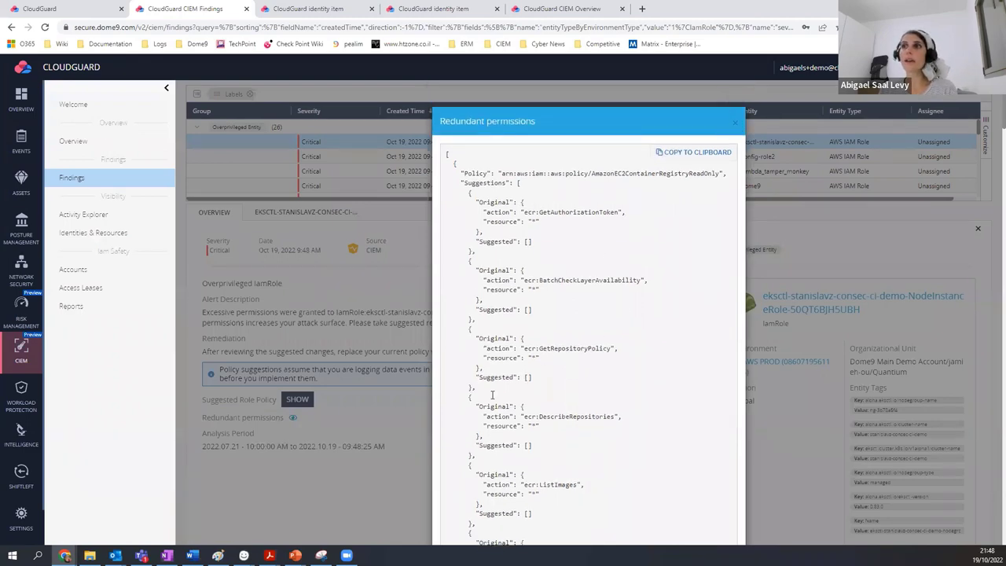
pyautogui.click(377, 436)
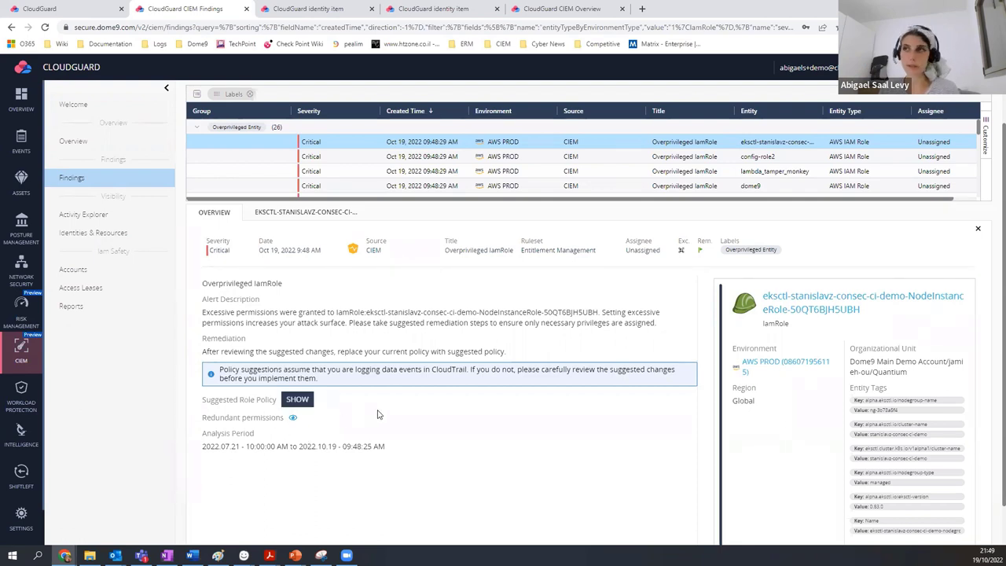
# - Review the suggested role remediation for Consolidated Policy, AmazonEKSWorkerNodePolicy and AmazonEKS_CNI_Policy, close it and highlight the finding's analysis period
pyautogui.click(296, 399)
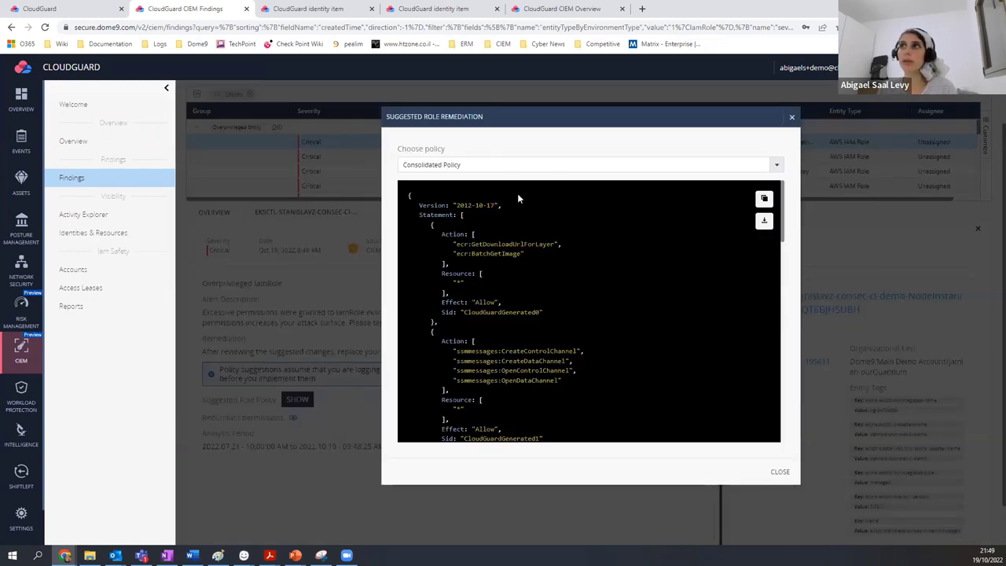
pyautogui.scroll(-4, 573, 266)
pyautogui.scroll(4, 579, 288)
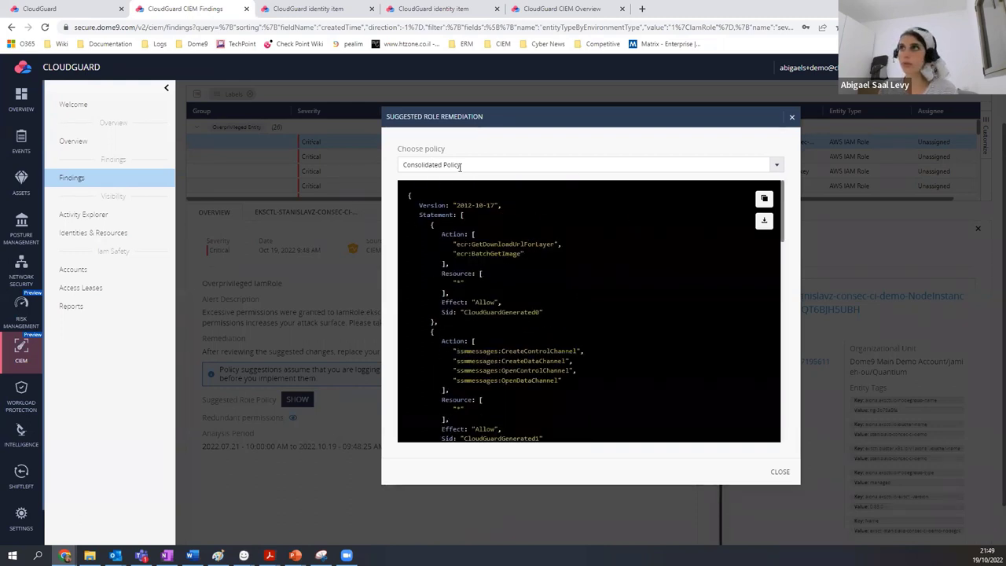
pyautogui.click(778, 166)
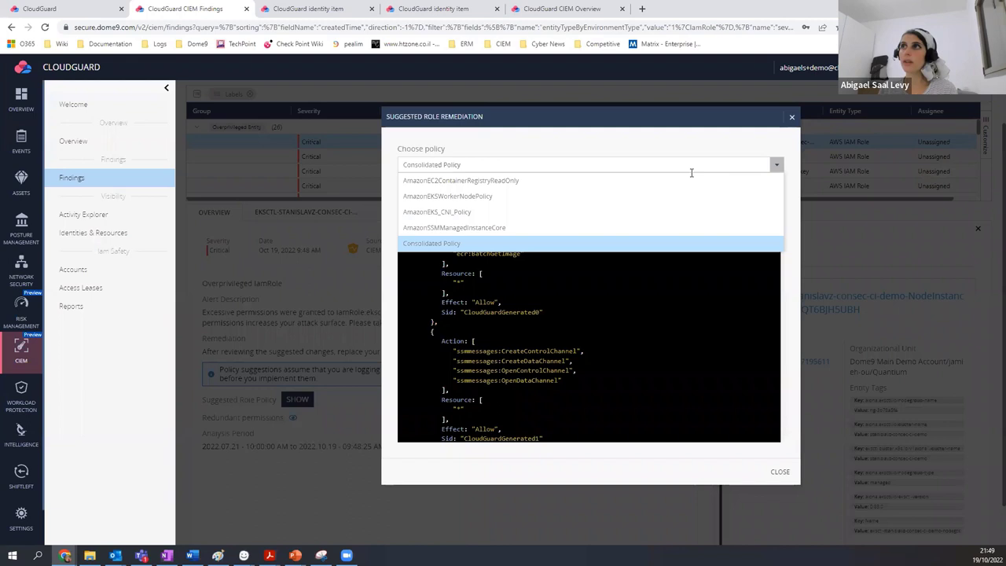
pyautogui.click(491, 198)
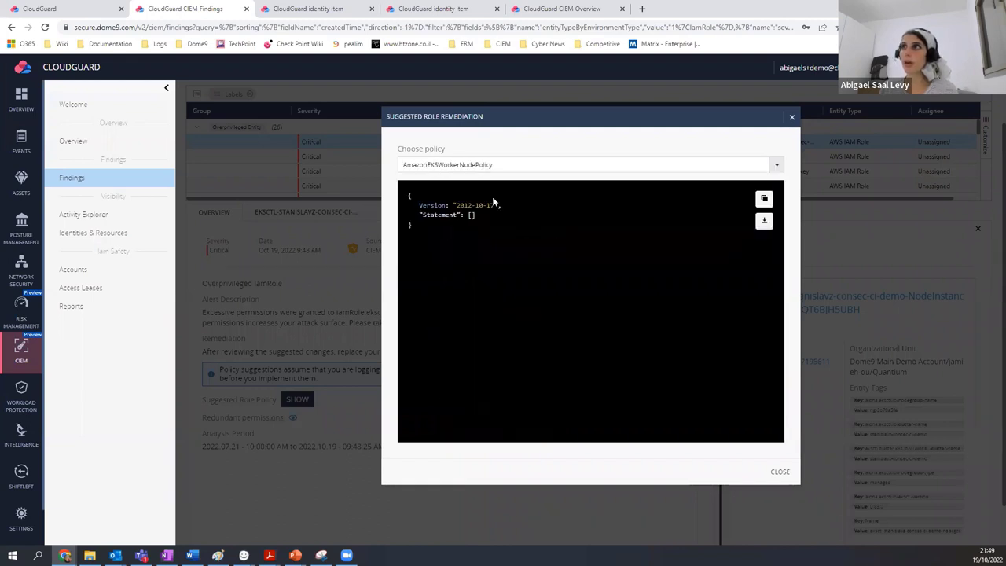
pyautogui.click(777, 165)
pyautogui.click(457, 217)
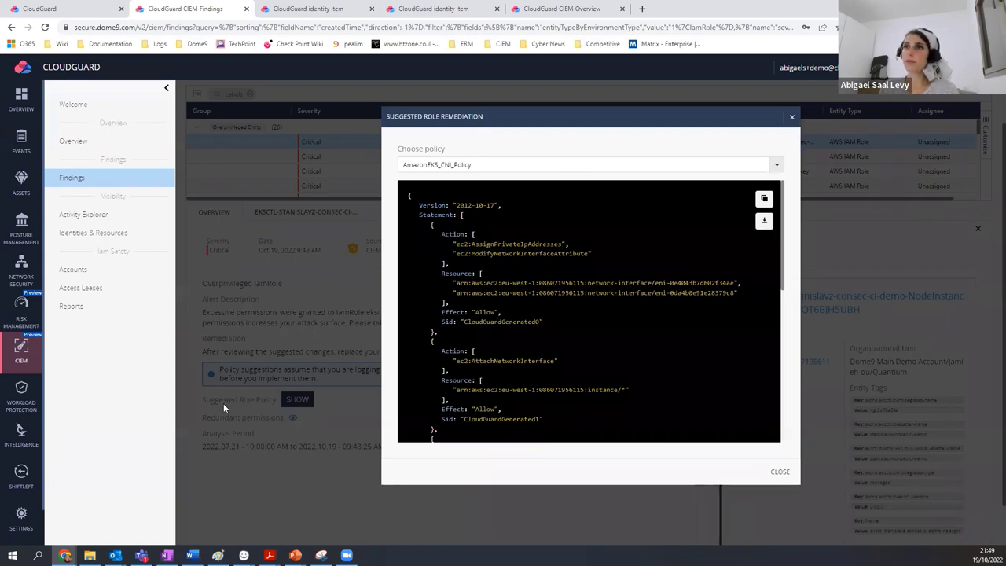
pyautogui.click(262, 412)
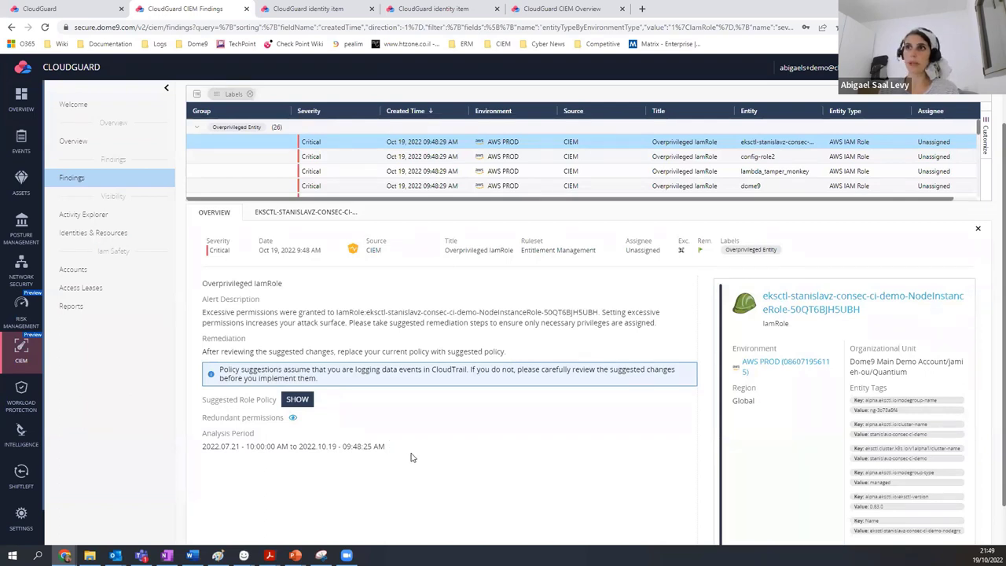
pyautogui.moveTo(404, 456); pyautogui.dragTo(198, 443)
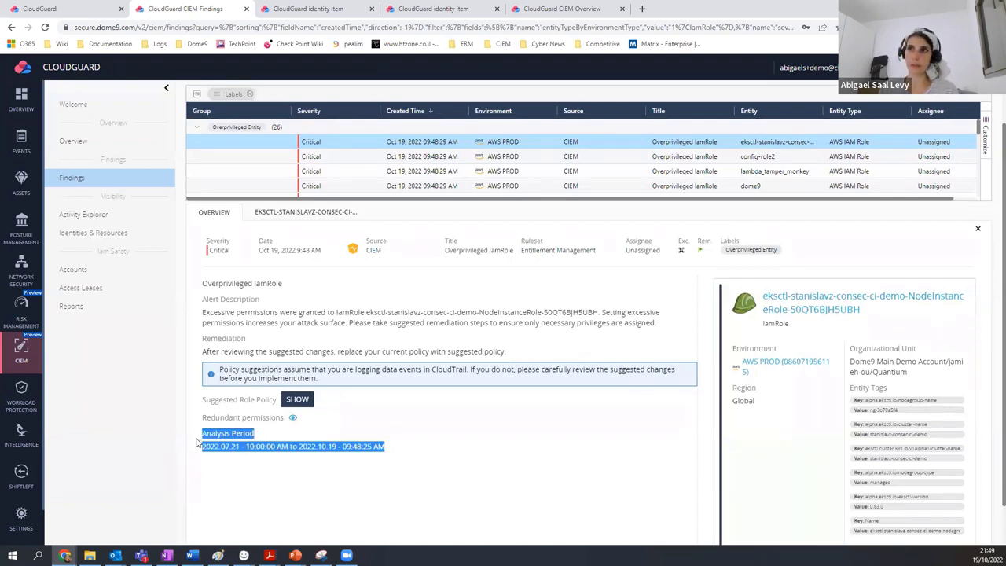
pyautogui.click(254, 465)
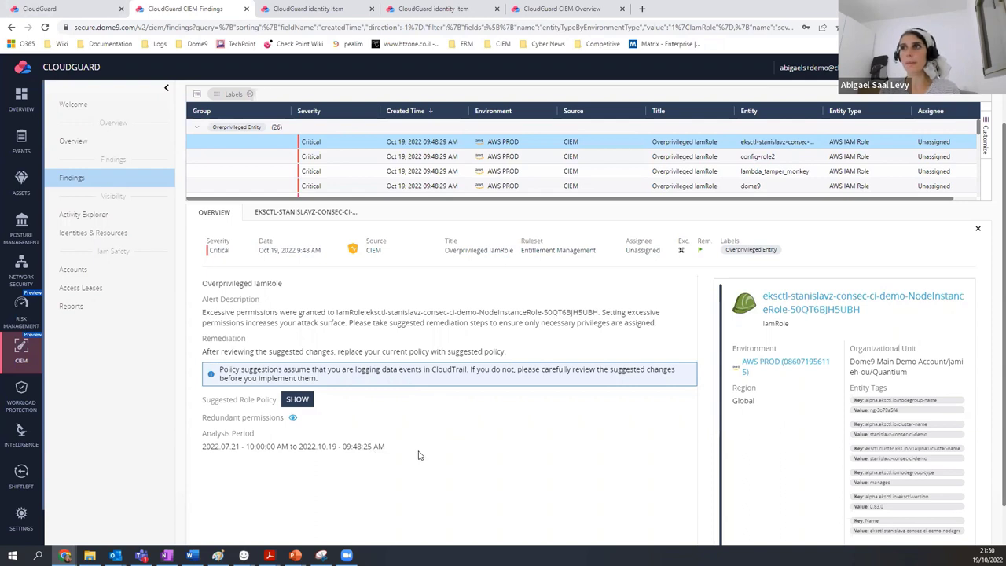
# - Open the finding's IAM role, show its permissions graph and inspect its linked policies, ending on AmazonSSMManagedInstanceCore
pyautogui.click(808, 309)
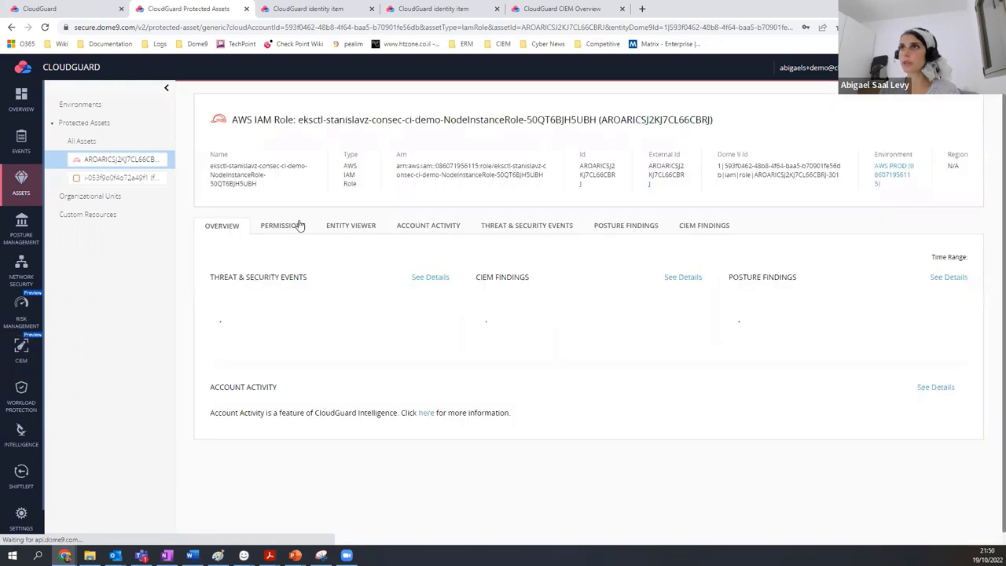
pyautogui.click(287, 225)
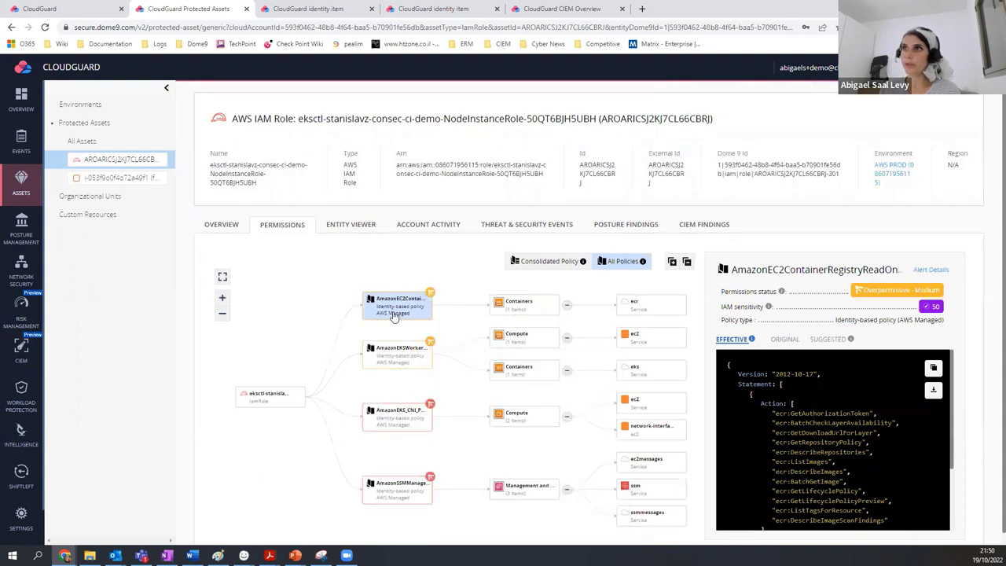
pyautogui.moveTo(397, 315)
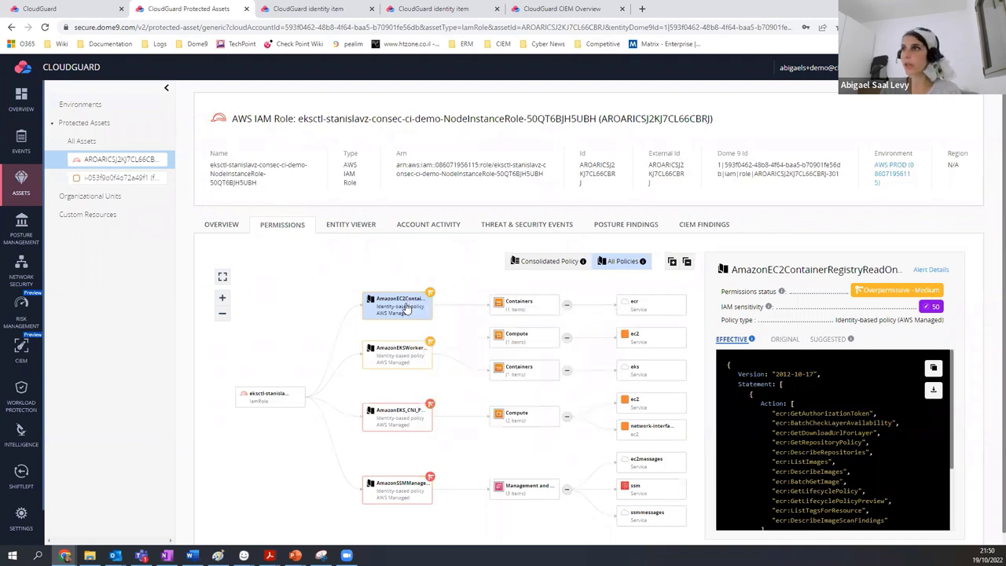
pyautogui.moveTo(412, 353)
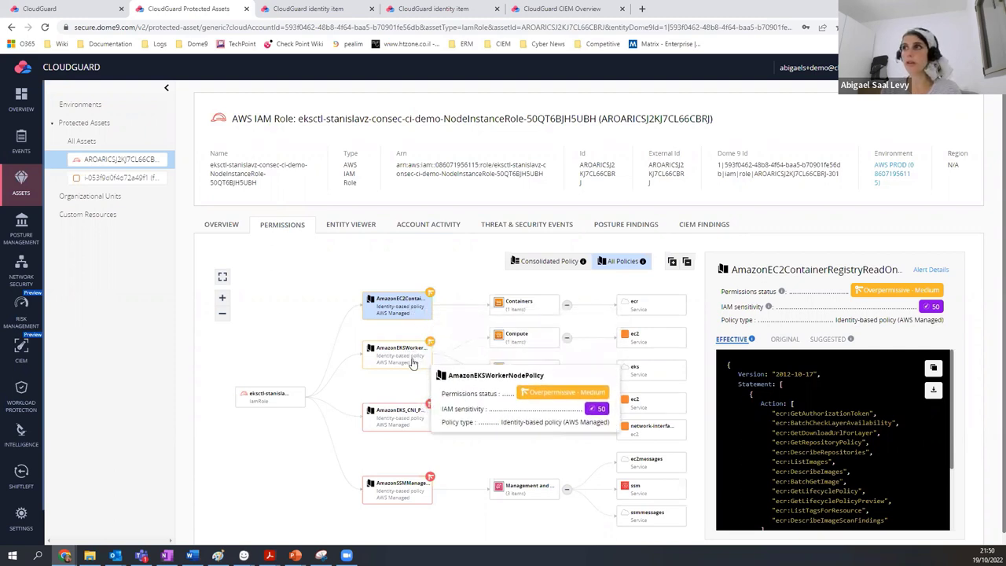
pyautogui.click(395, 416)
pyautogui.click(401, 495)
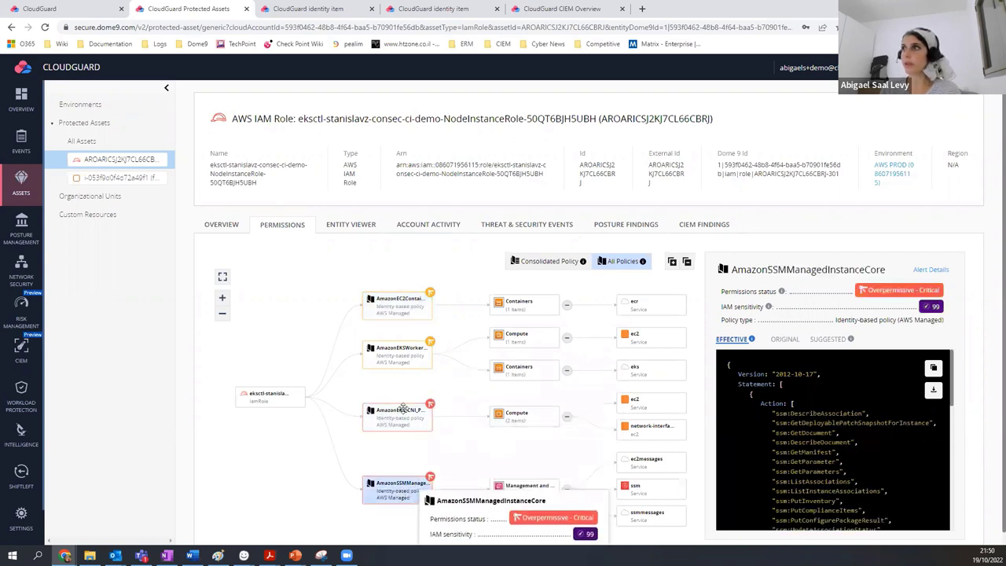
# - Compare the original and suggested versions of AmazonSSMManagedInstanceCore, and show the network-interface permissions granted by AmazonEKS_CNI_Policy
pyautogui.click(792, 342)
pyautogui.click(833, 340)
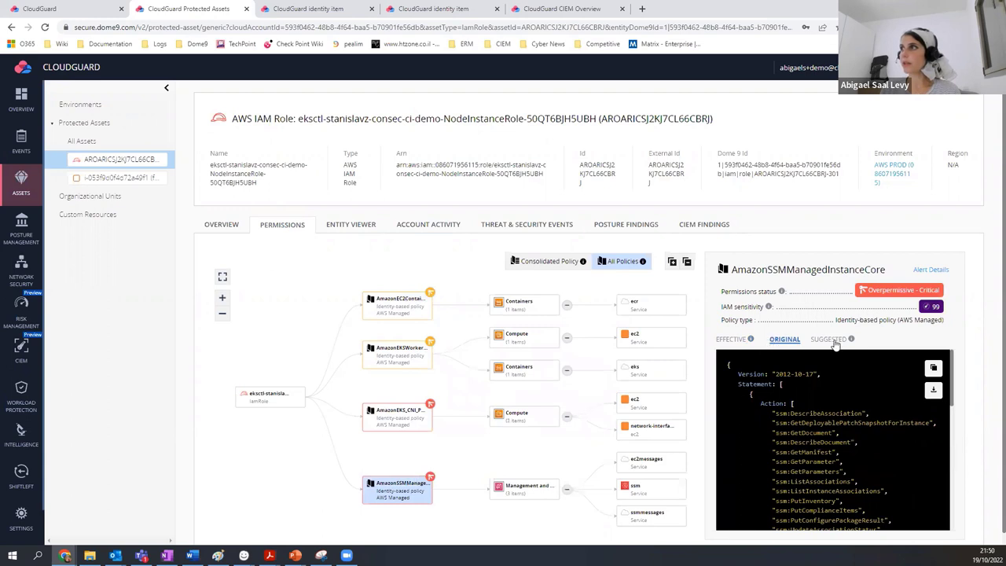
pyautogui.scroll(-5, 828, 438)
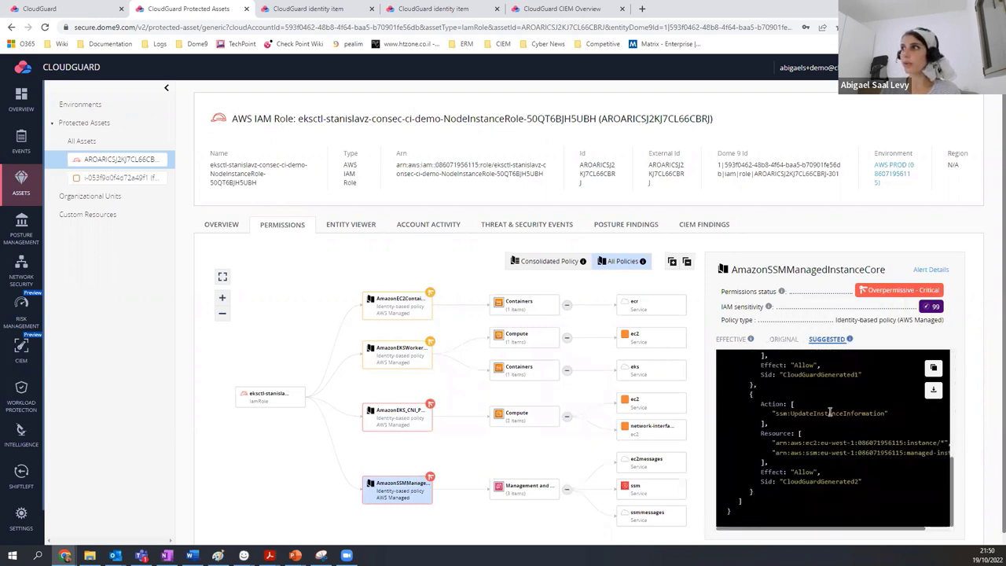
pyautogui.scroll(5, 828, 433)
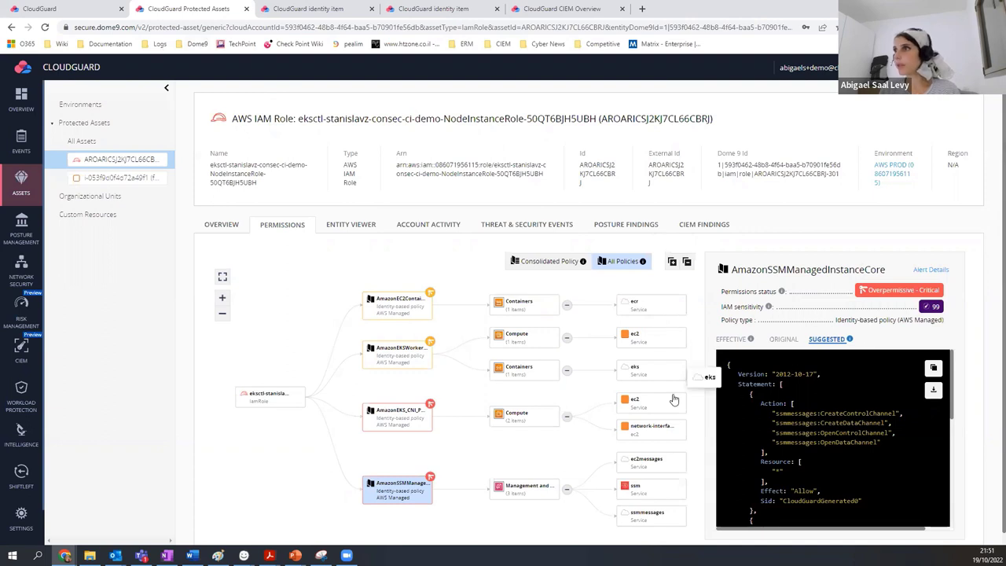
pyautogui.click(653, 431)
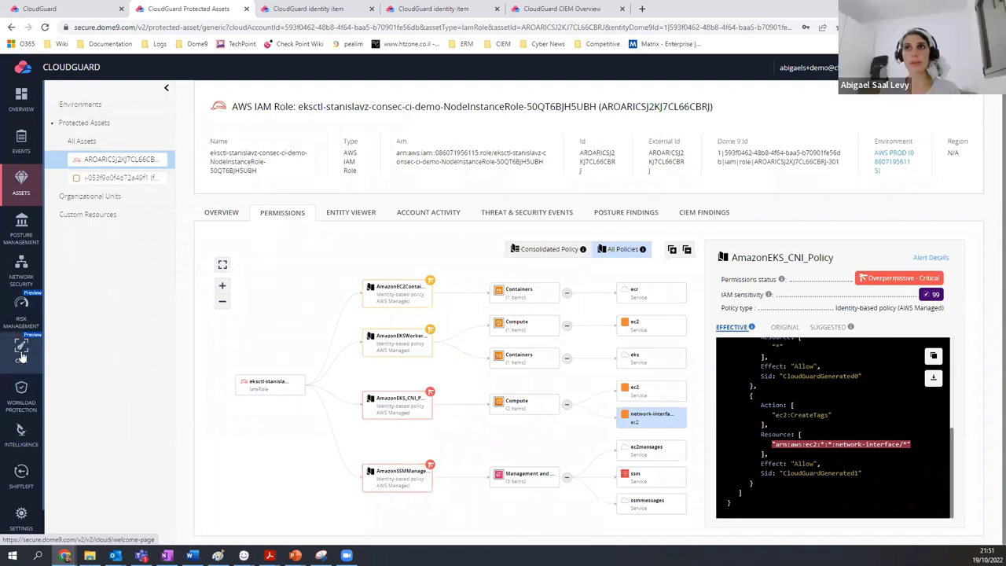
# - Return to the CIEM overview and switch to the Risk Management section
pyautogui.click(24, 384)
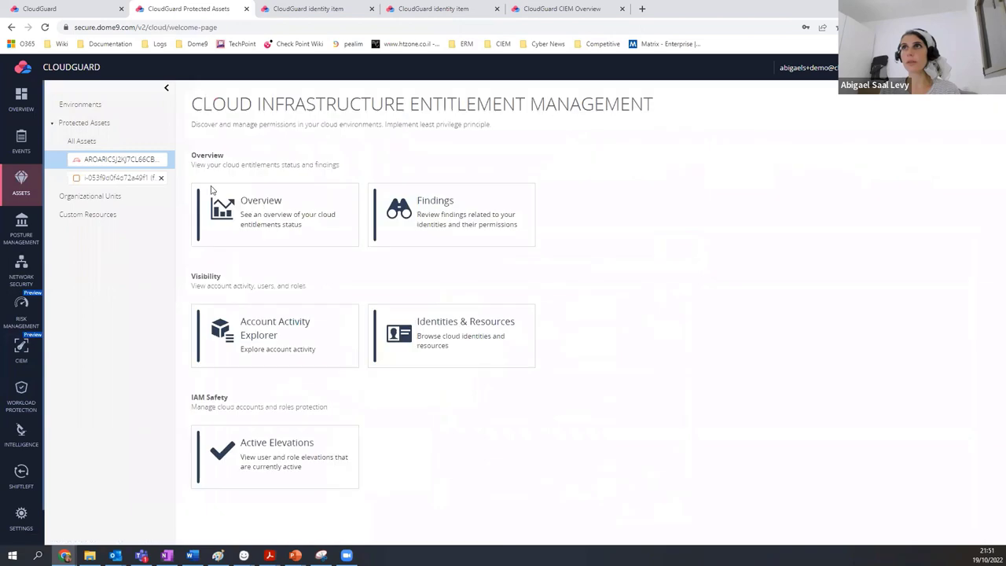
pyautogui.click(302, 180)
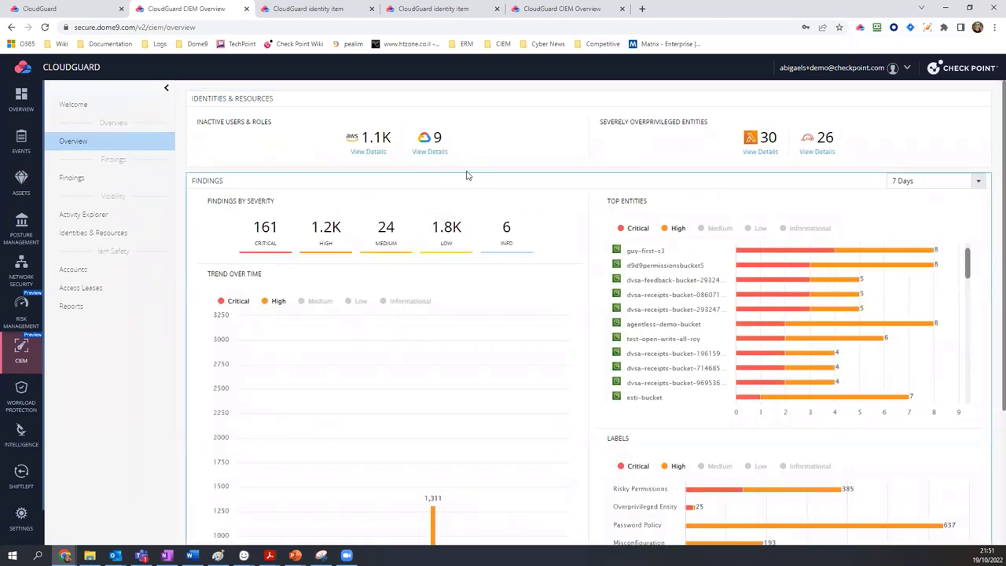
pyautogui.click(28, 314)
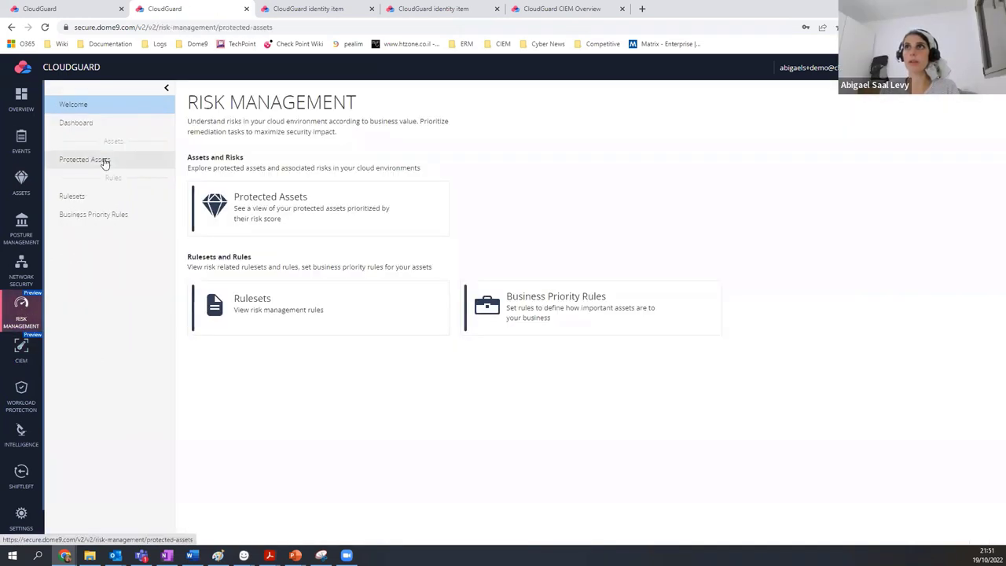
# - Show the protected assets in Risk Management and group them by Type
pyautogui.click(102, 161)
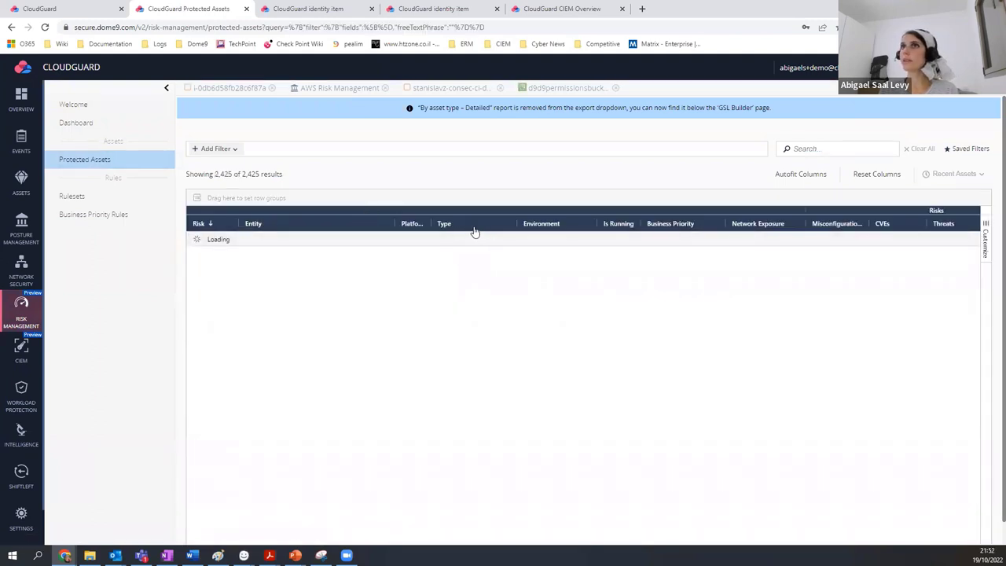
pyautogui.moveTo(469, 232); pyautogui.dragTo(226, 198)
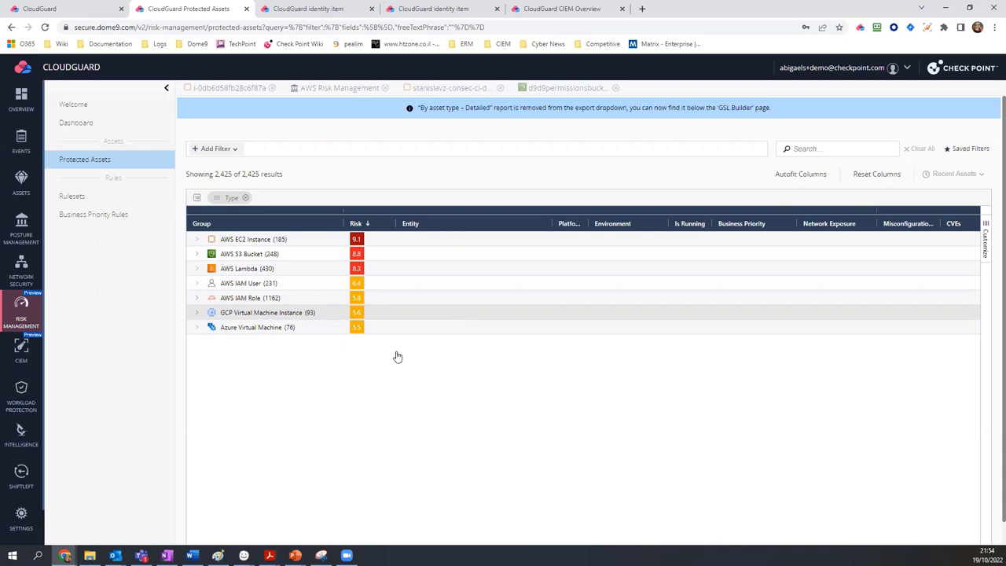
# - Show CIEM Identities & Resources without the existing search text and asset type filter, and group the entries by Type
pyautogui.click(40, 357)
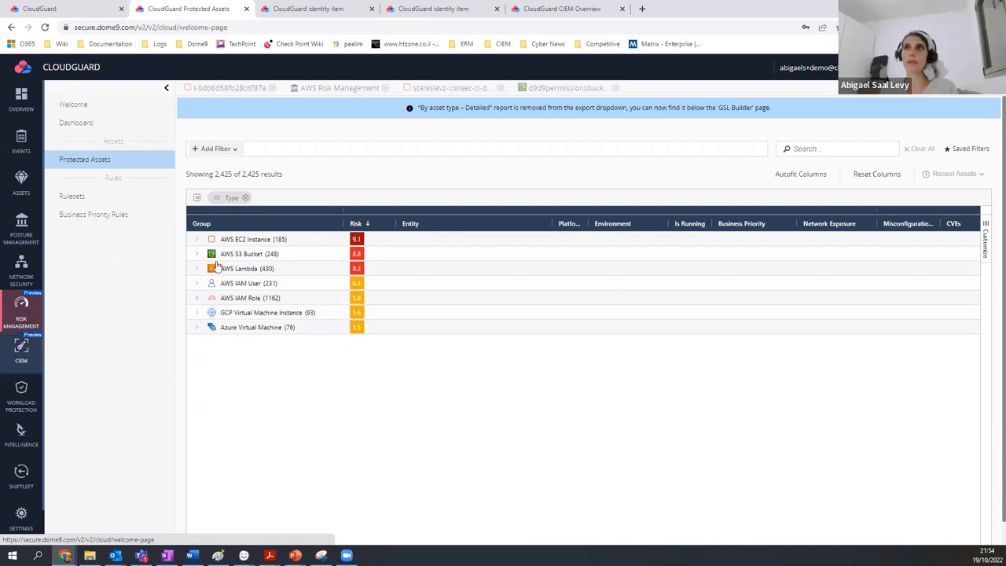
pyautogui.click(115, 233)
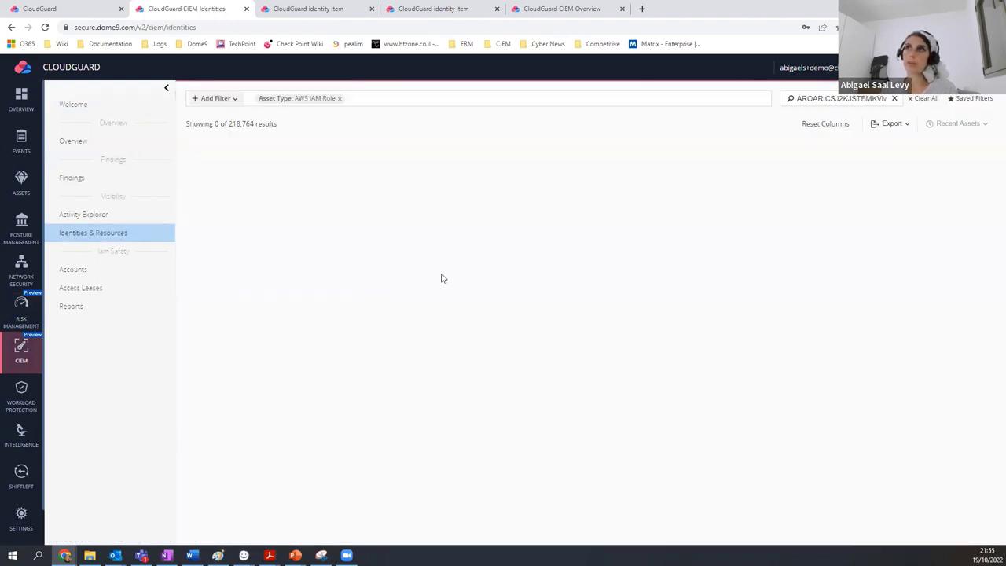
pyautogui.click(893, 98)
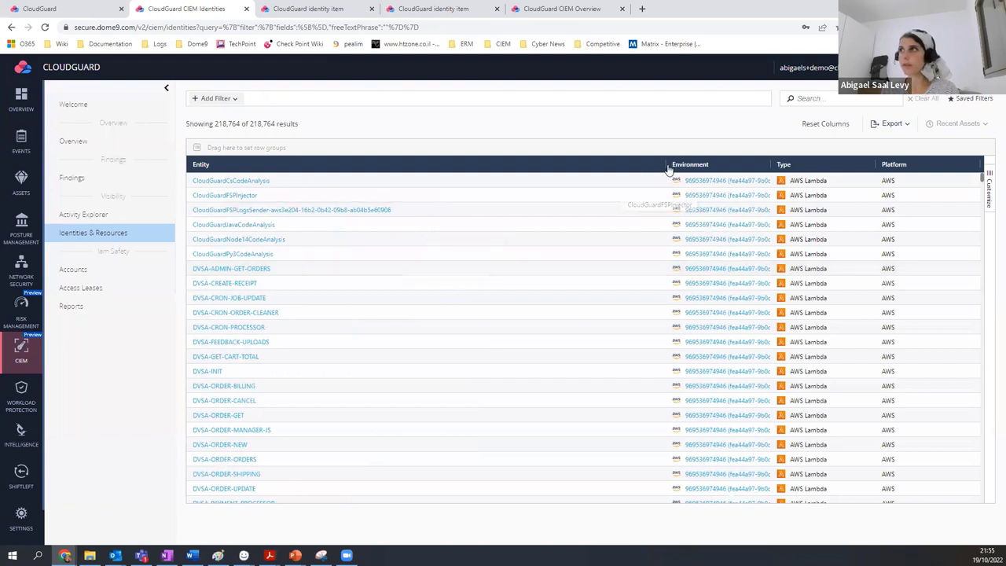
pyautogui.moveTo(786, 166); pyautogui.dragTo(236, 149)
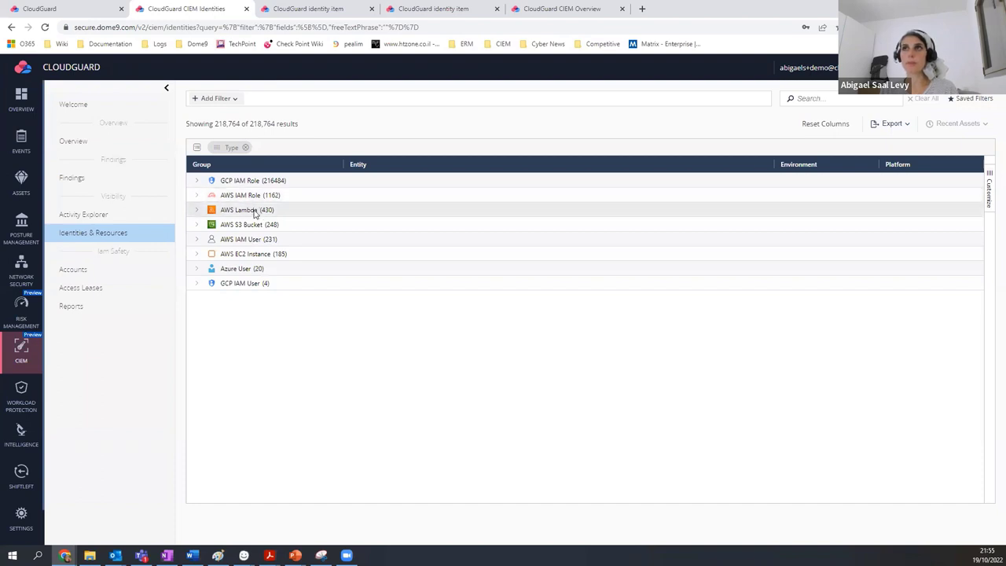
# - From the CIEM overview, list the severely overprivileged Lambda findings, expand the Overprivileged Entity group and open the DVSA-ORDER-MANAGER-JS finding
pyautogui.click(92, 142)
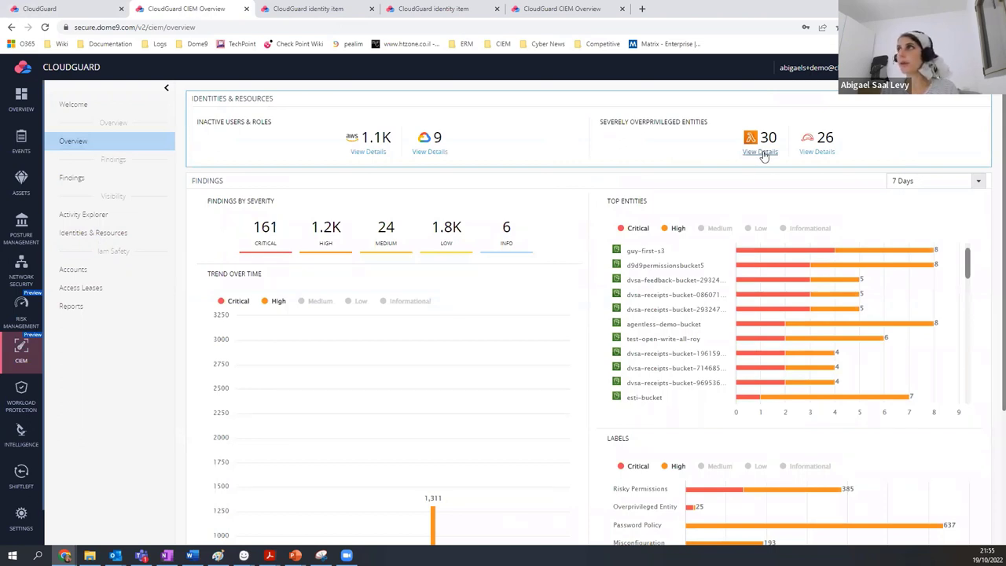
pyautogui.click(761, 152)
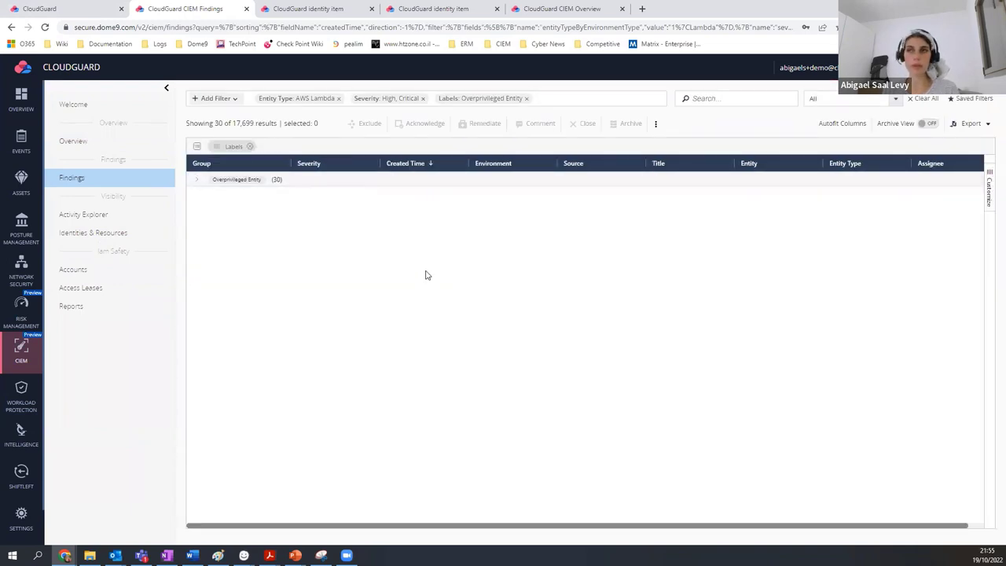
pyautogui.click(199, 179)
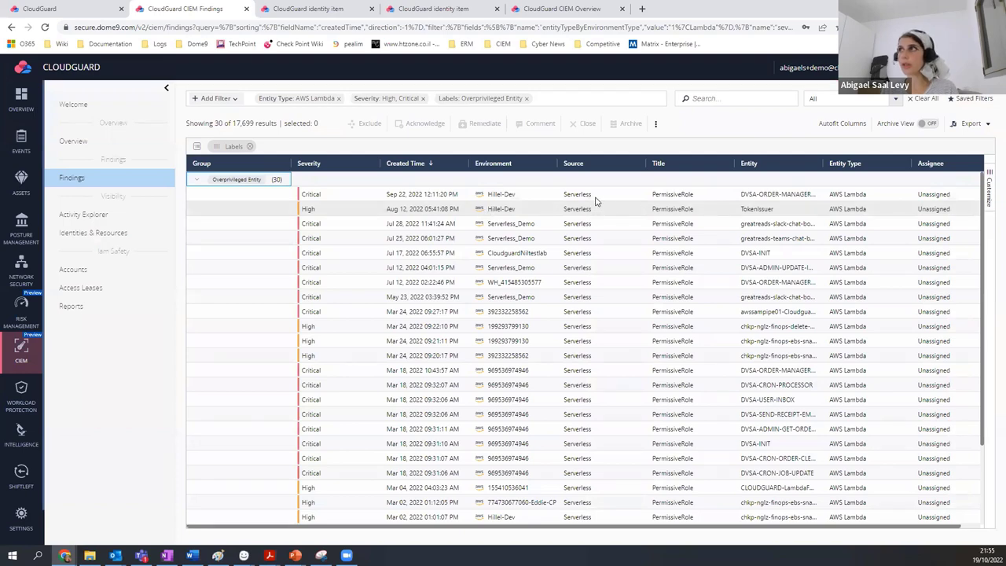
pyautogui.click(595, 198)
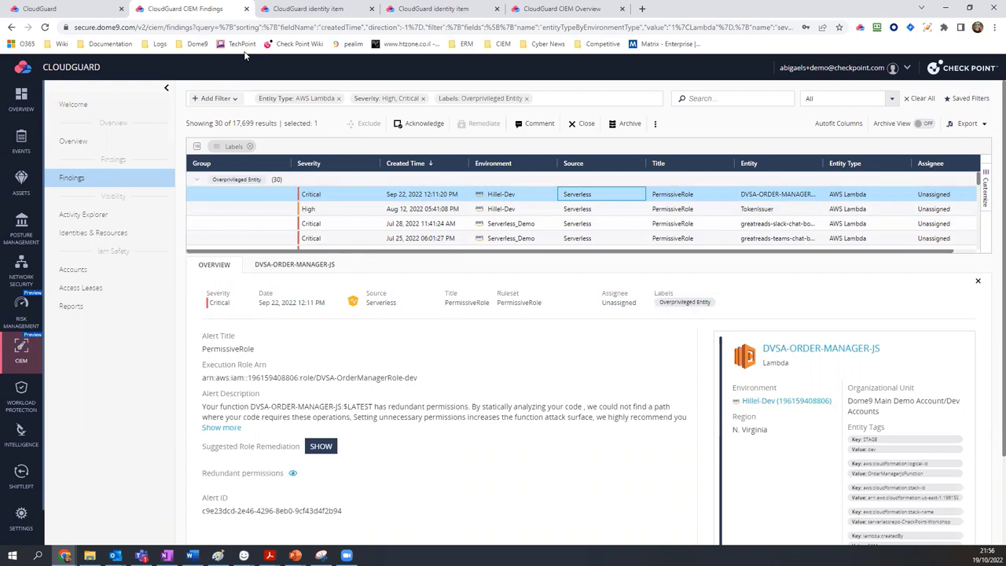
# - Return to Risk Management, view its dashboard and go to the Protected Assets page
pyautogui.click(21, 311)
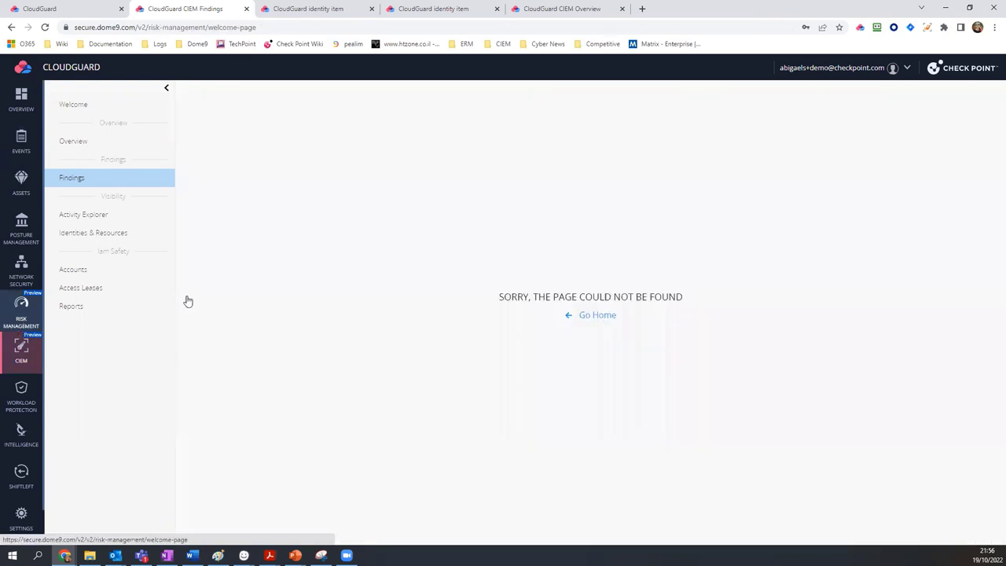
pyautogui.click(122, 132)
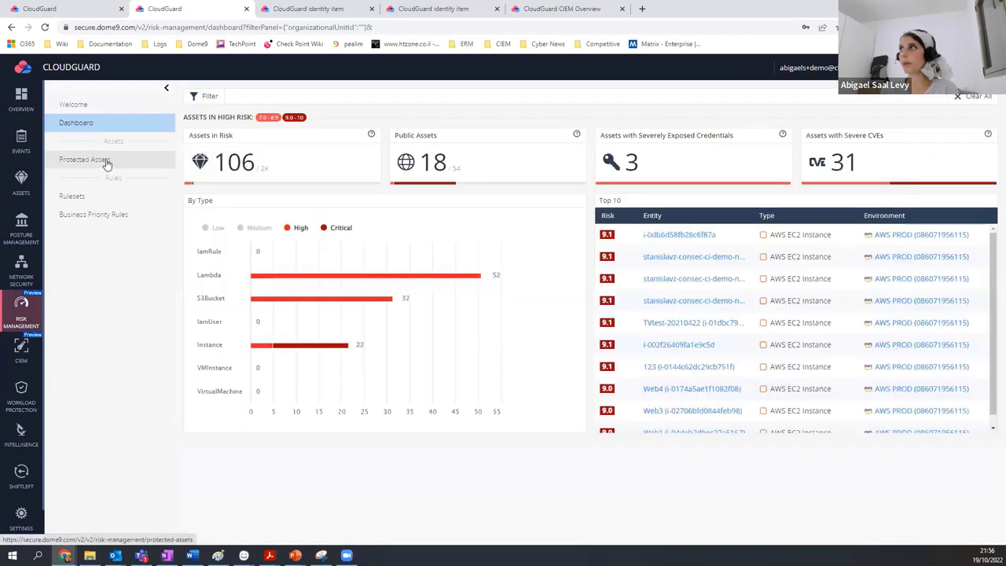
pyautogui.click(110, 161)
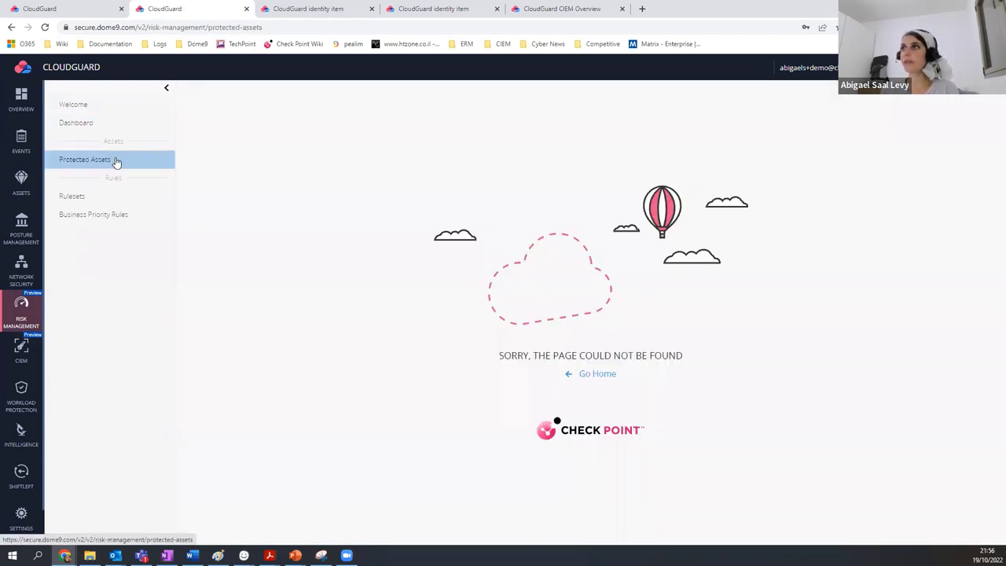